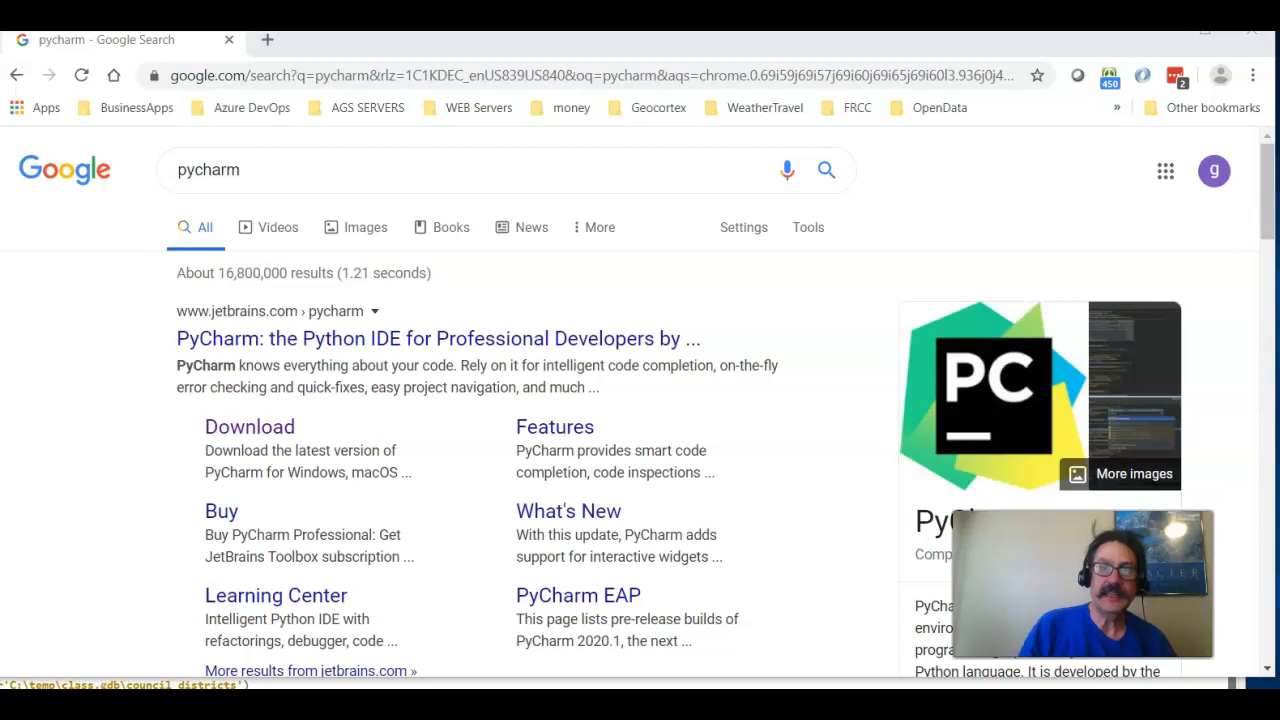
Open the JetBrains PyCharm download page from the search results and accept its cookie consent.
left_click(672, 51)
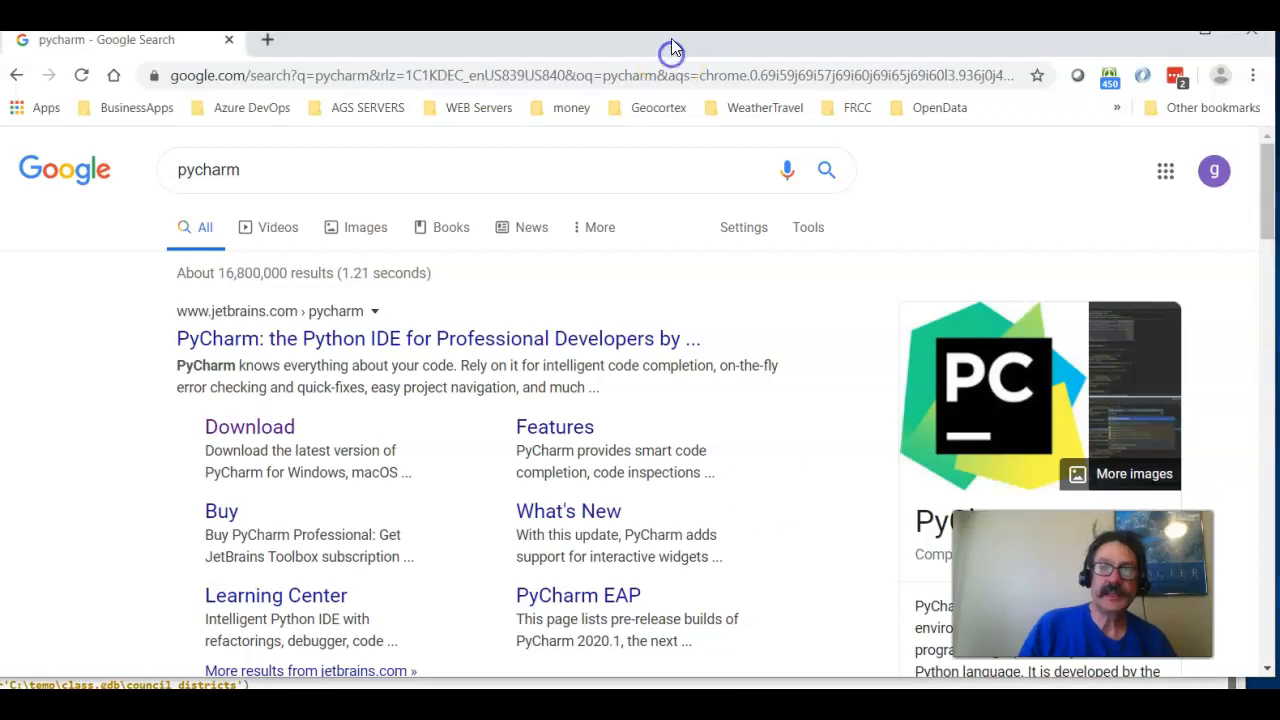
left_click_drag(672, 41, 675, 40)
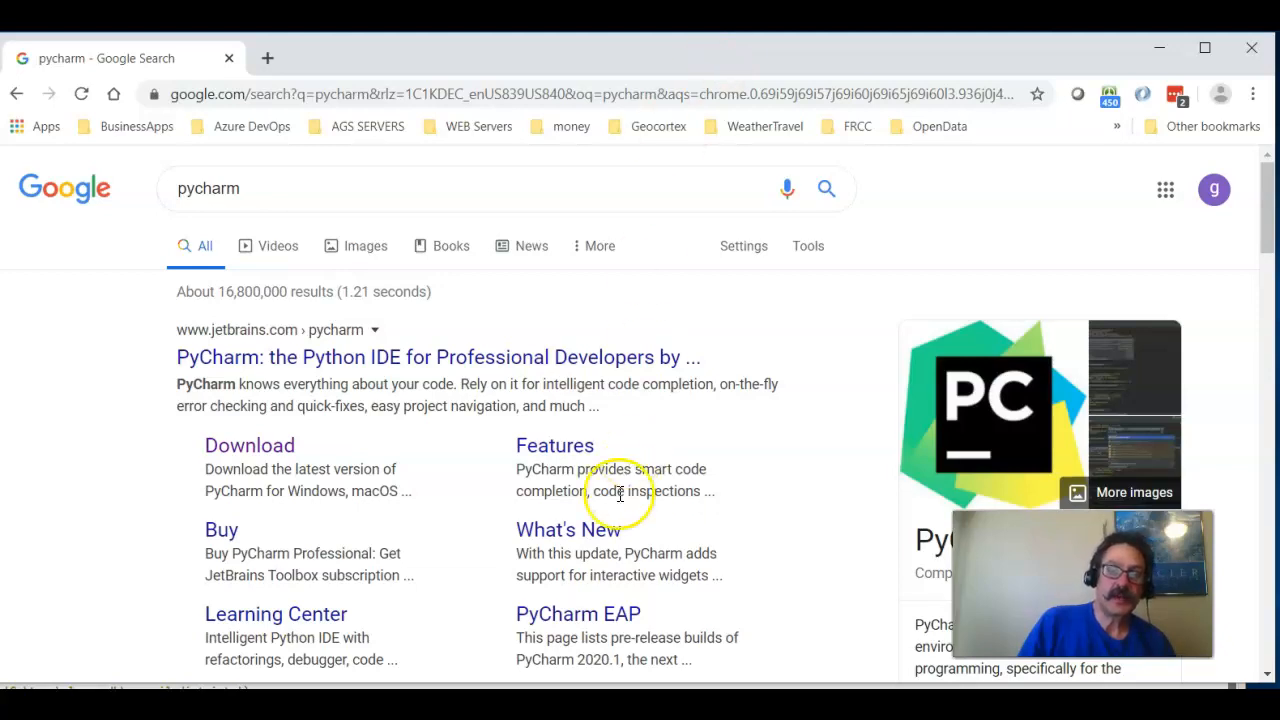
left_click(262, 450)
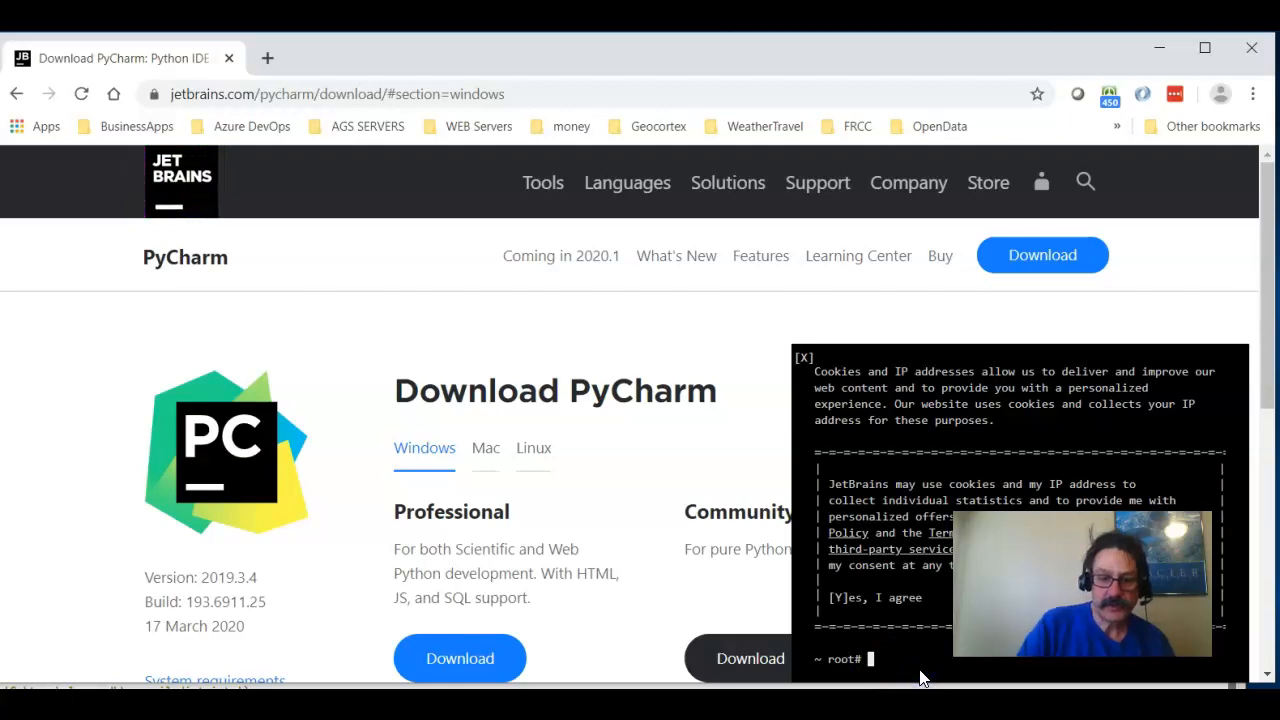
type("Y")
key("Return")
left_click(975, 527)
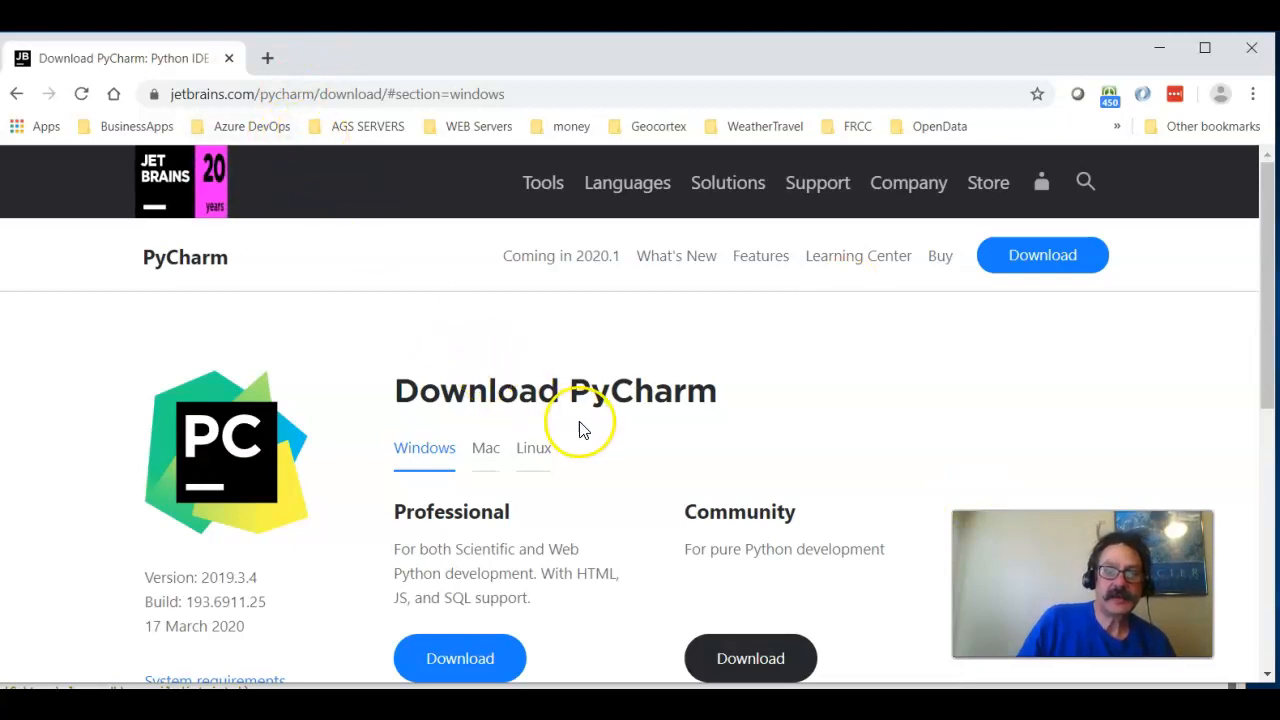
Download the Windows installer of PyCharm Community and save it as pycharm-community-2019.3.4 in the Downloads folder.
left_click(751, 660)
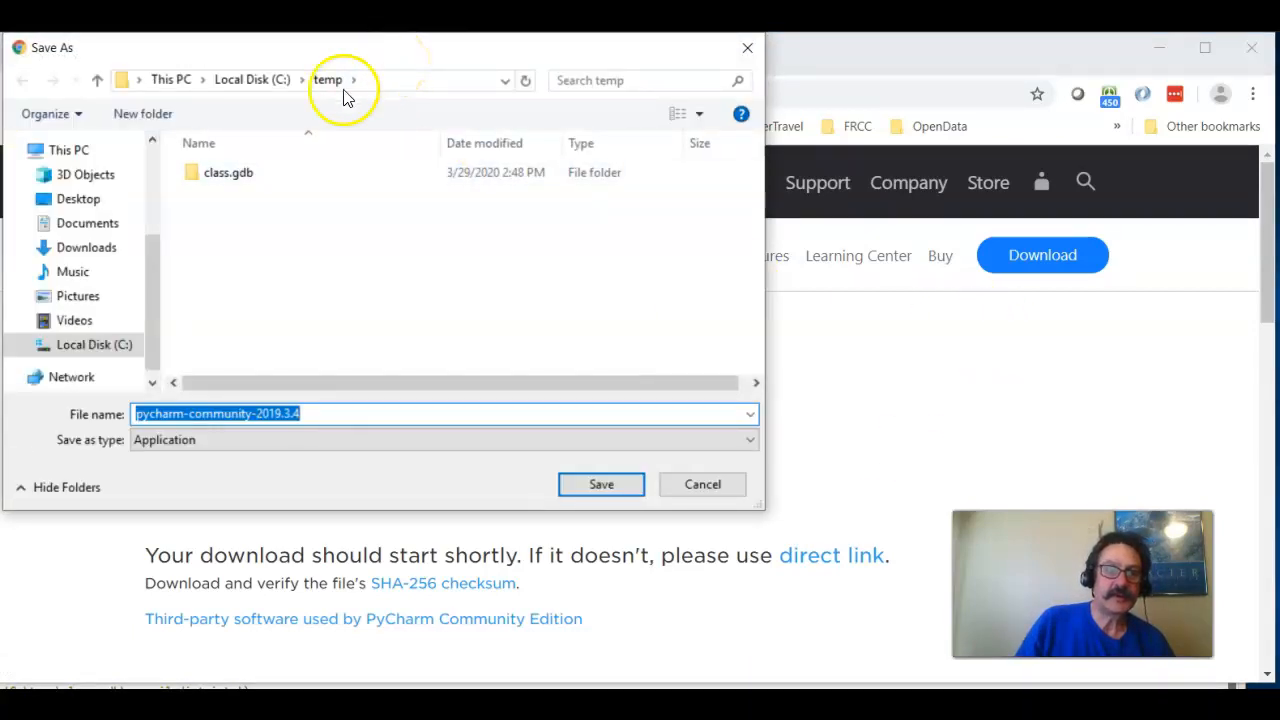
left_click(88, 248)
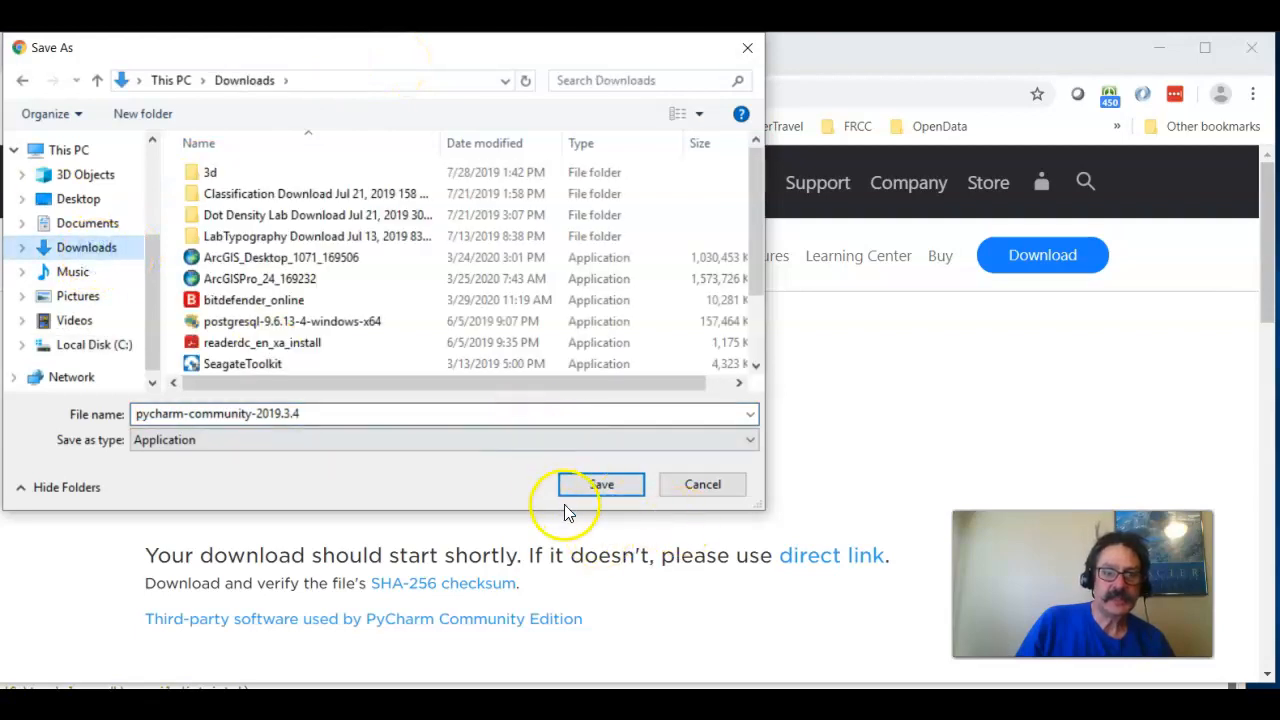
left_click(606, 485)
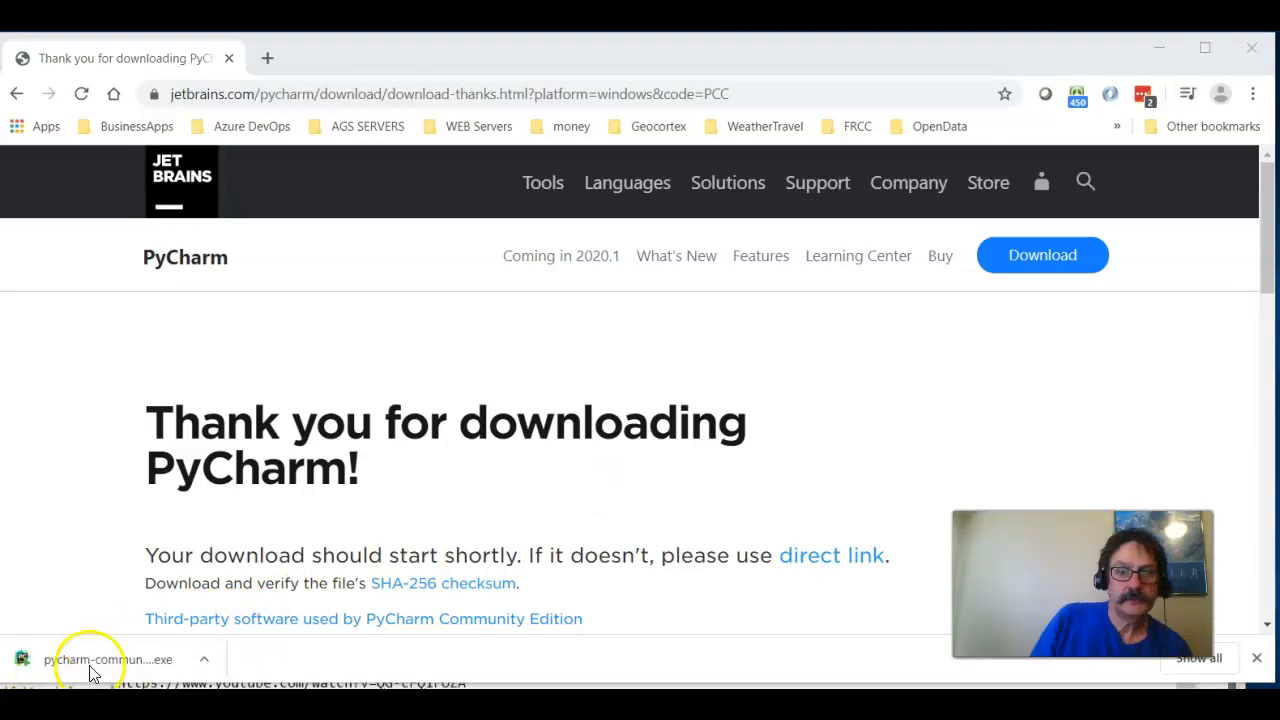
Run the downloaded PyCharm installer, review the destination path and keep the default install folder.
left_click(169, 658)
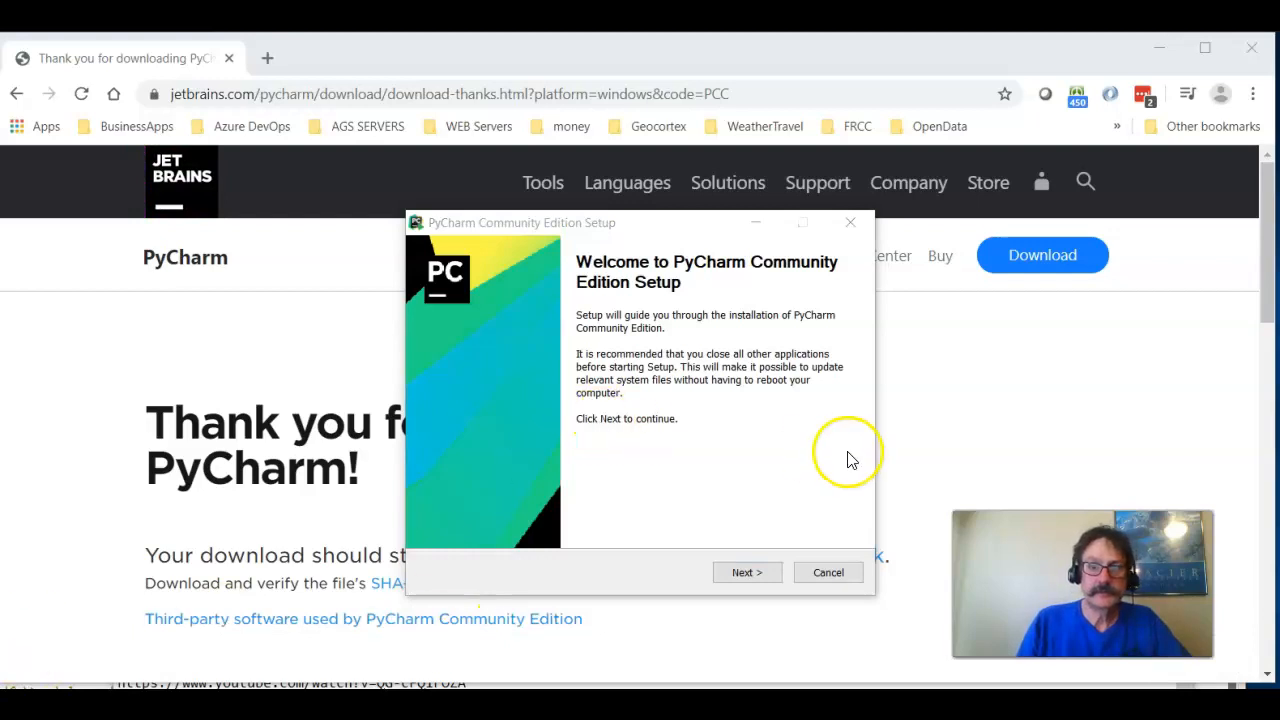
left_click(747, 574)
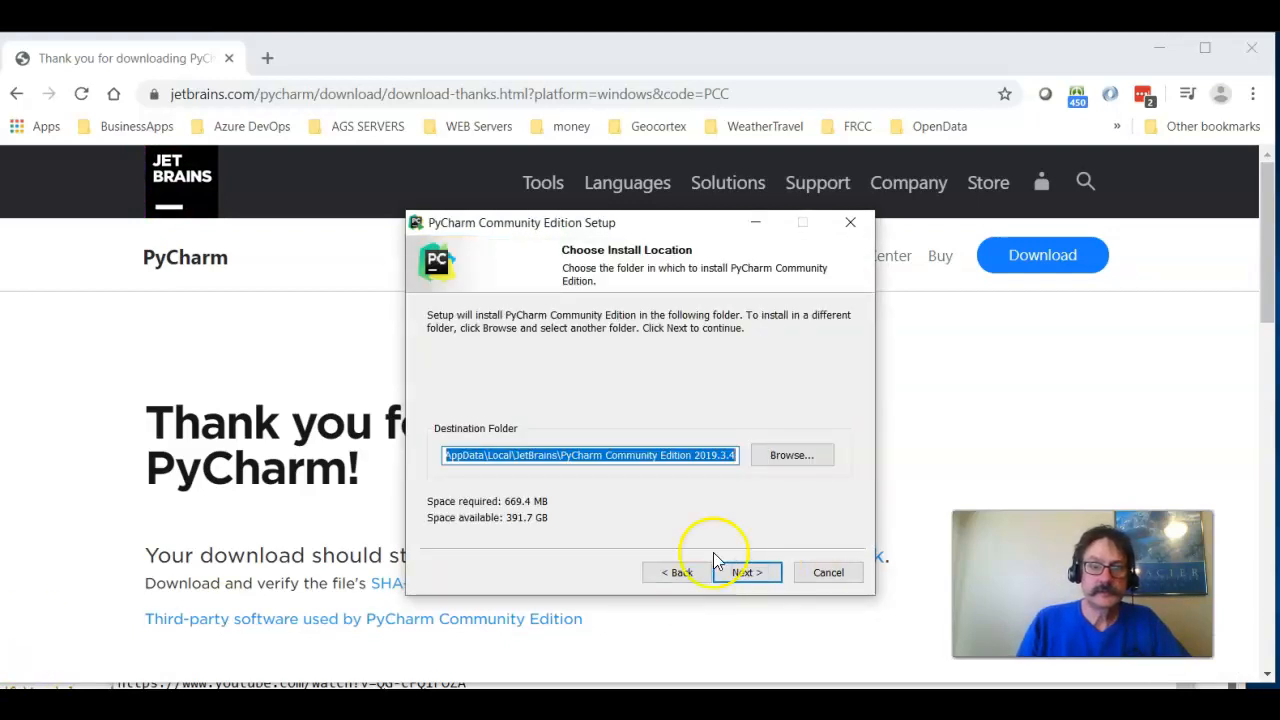
left_click(797, 455)
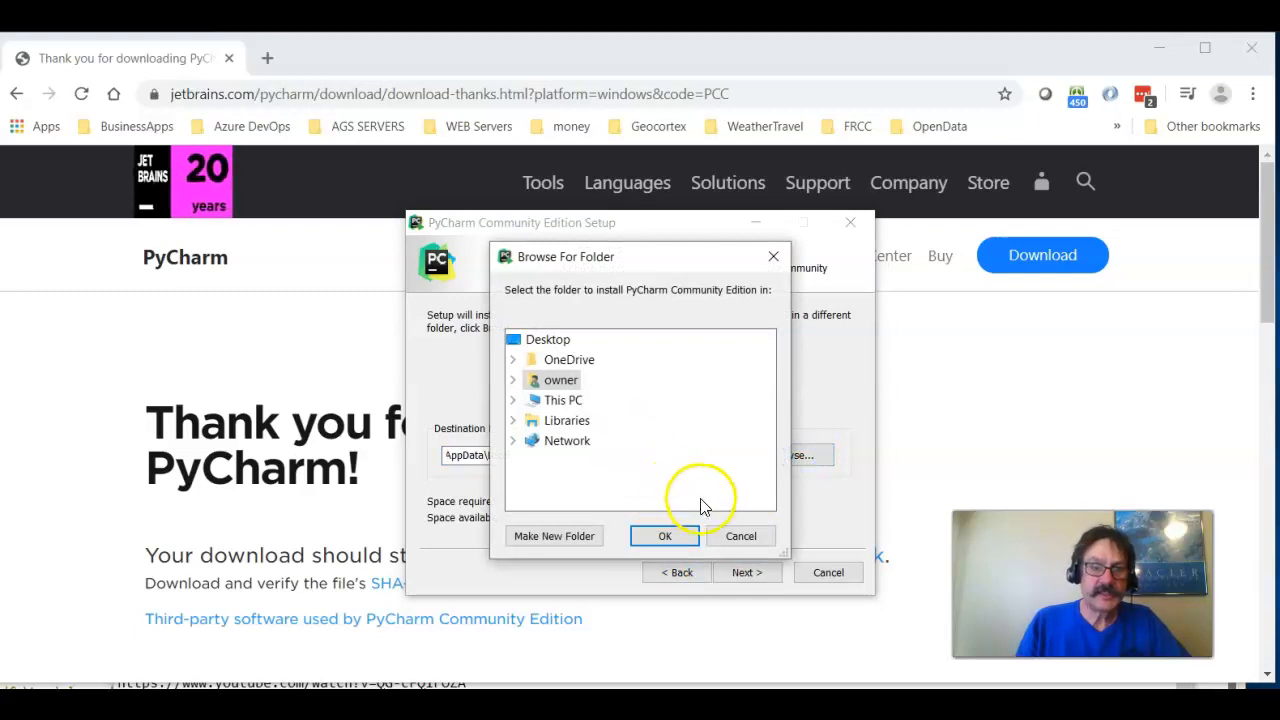
left_click(741, 536)
left_click(557, 455)
key("Home")
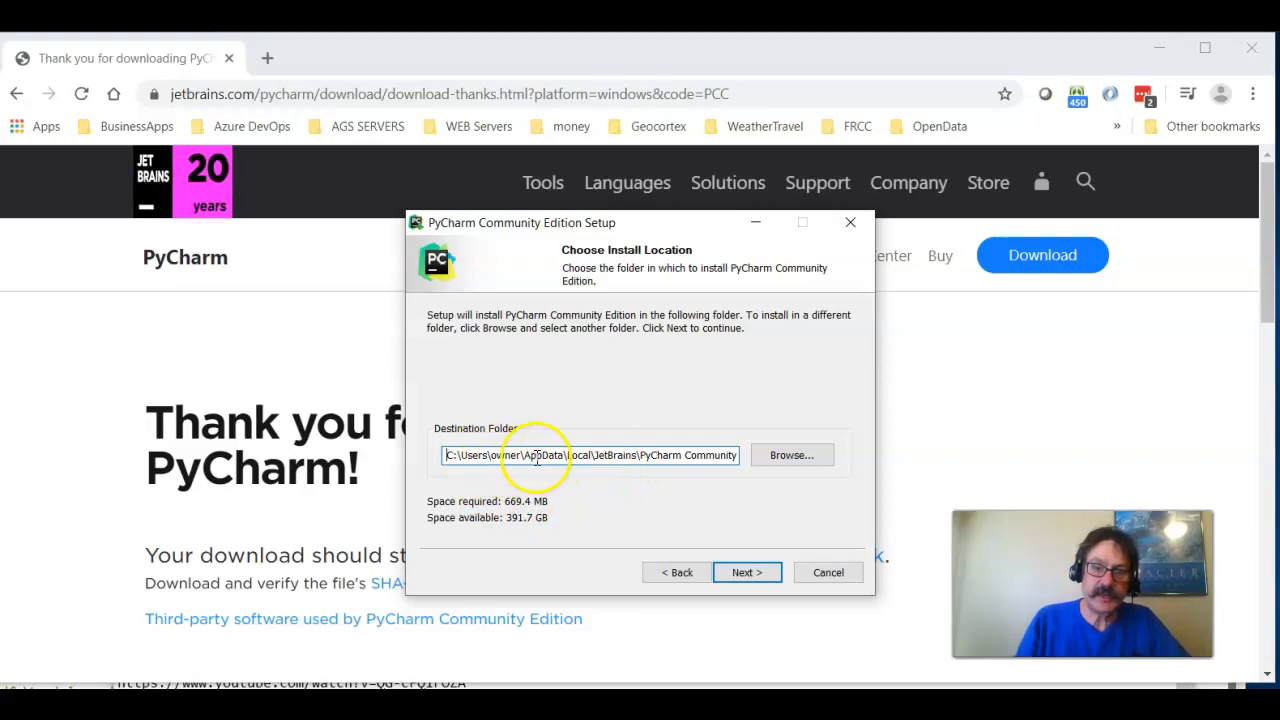
left_click(748, 574)
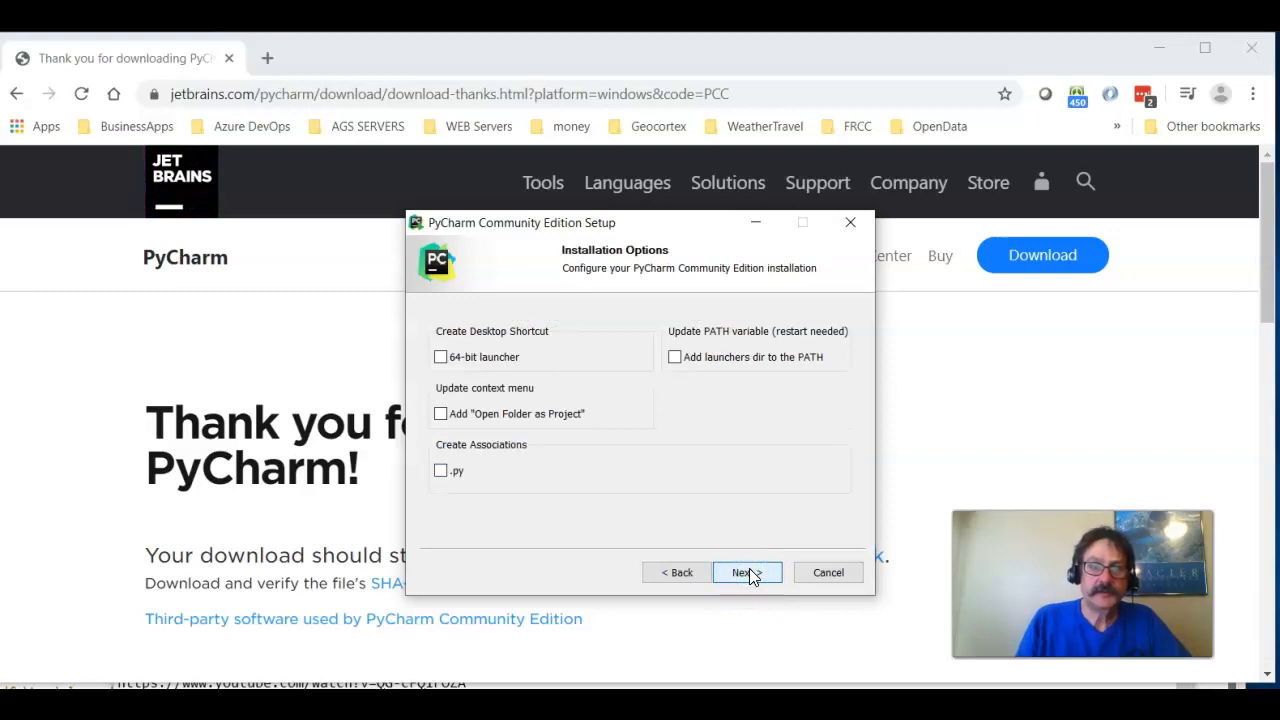
Install PyCharm with a 64-bit launcher desktop shortcut and the .py association, then finish setup with Run PyCharm Community Edition enabled.
left_click(460, 358)
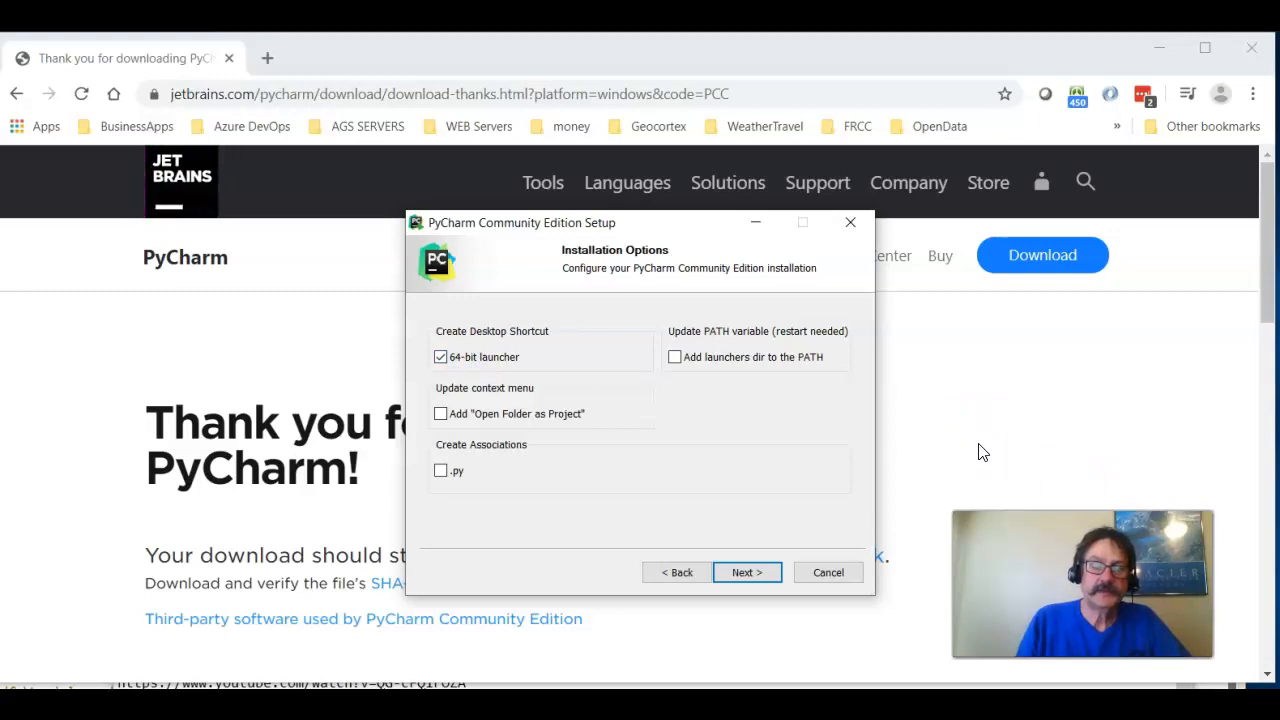
left_click(957, 458)
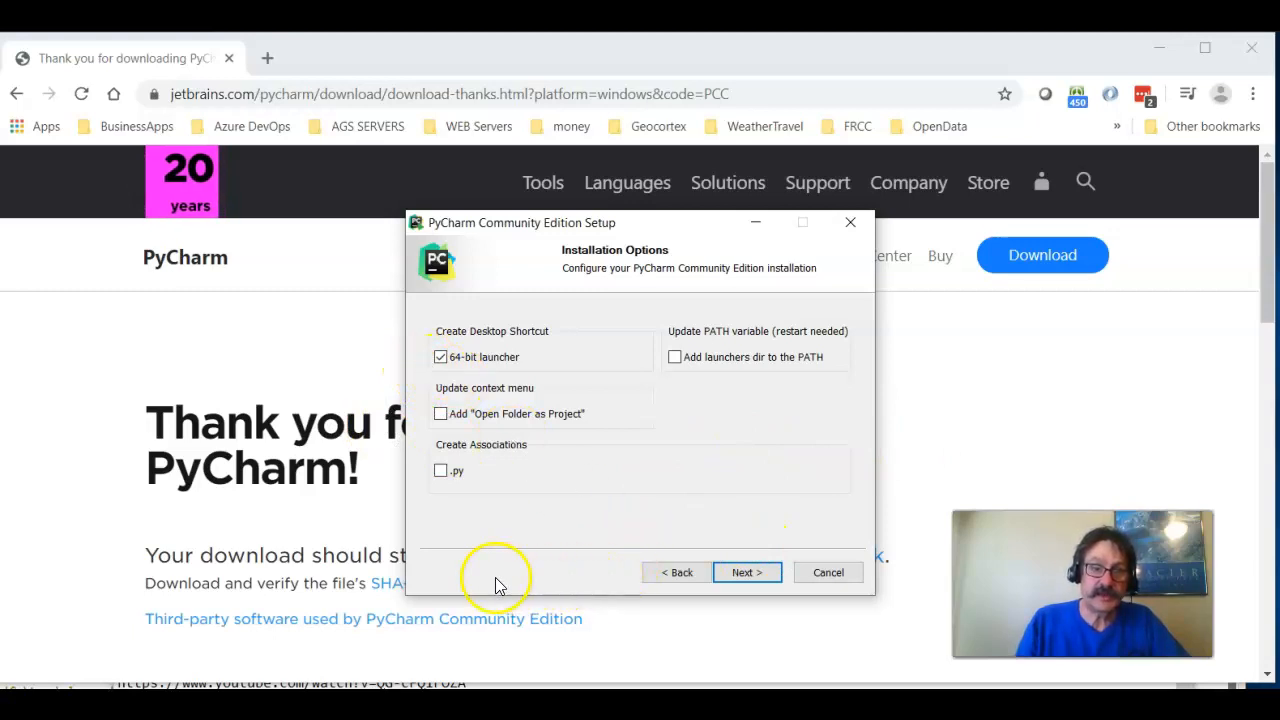
left_click(440, 472)
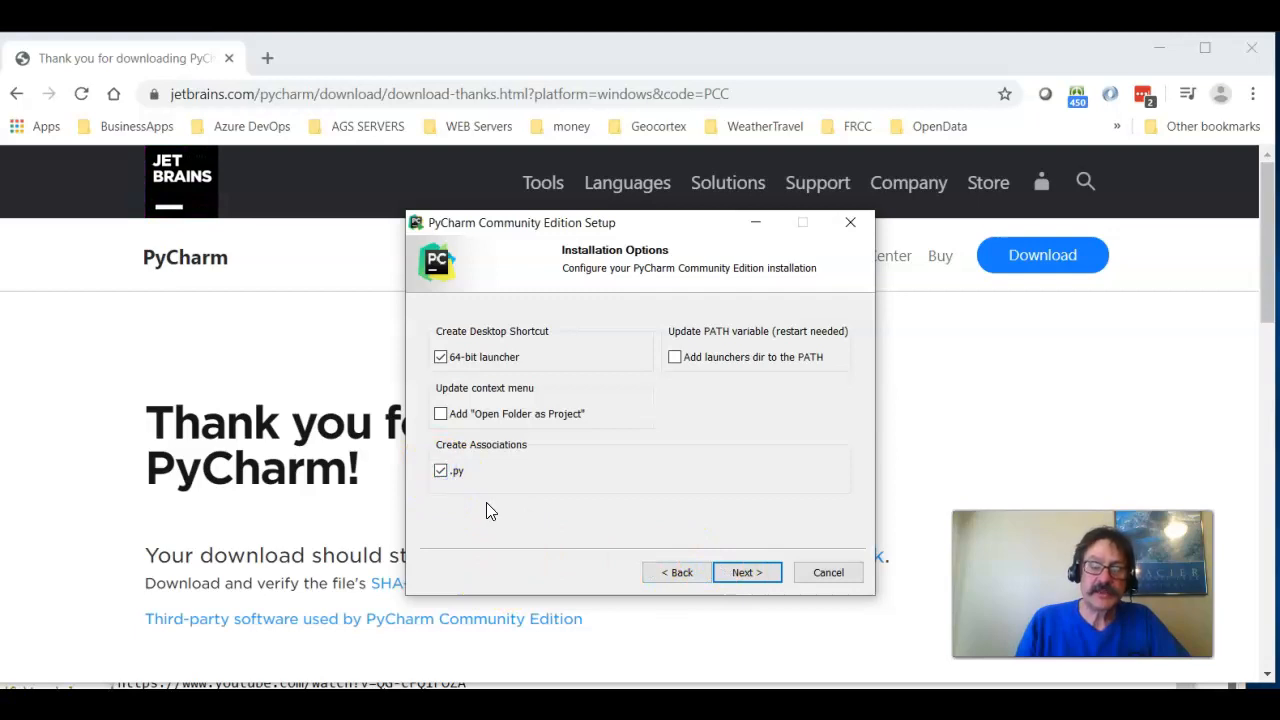
left_click(751, 575)
left_click(752, 575)
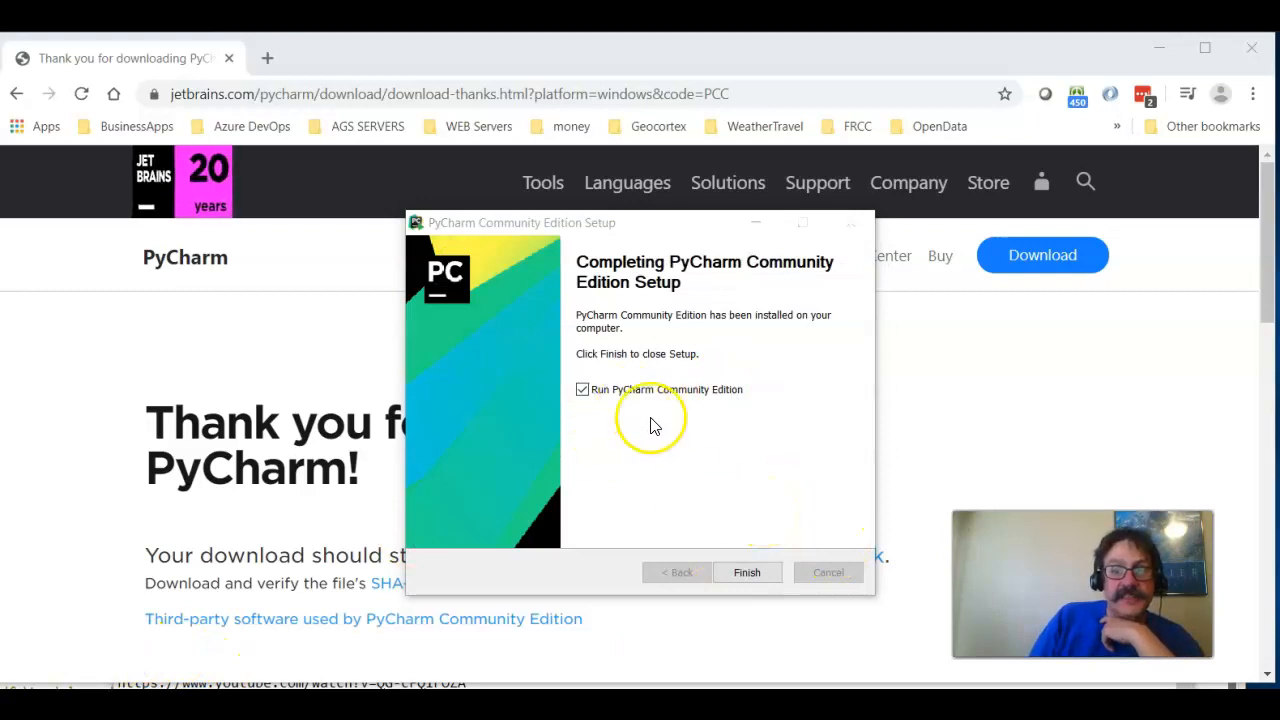
left_click(758, 578)
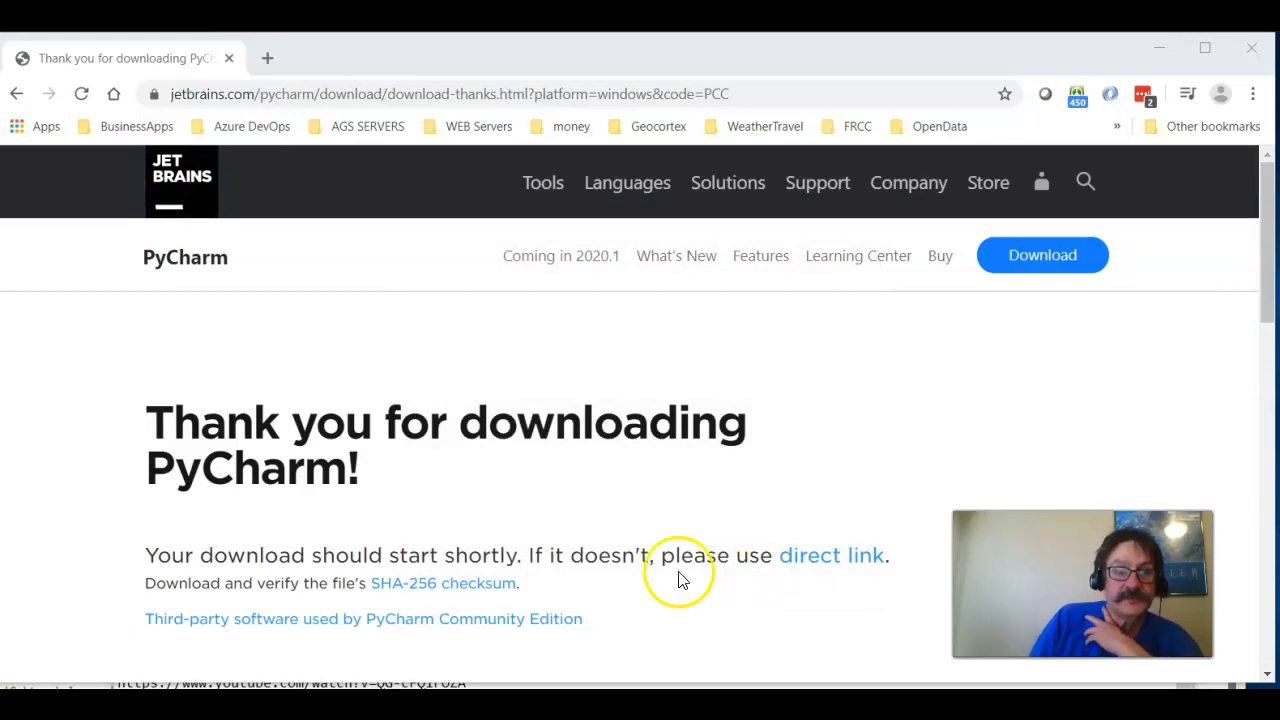
Find PyCharm Community Edition 2019.3.4 among the installed Windows apps, pin it to Start and check its tile.
key("super")
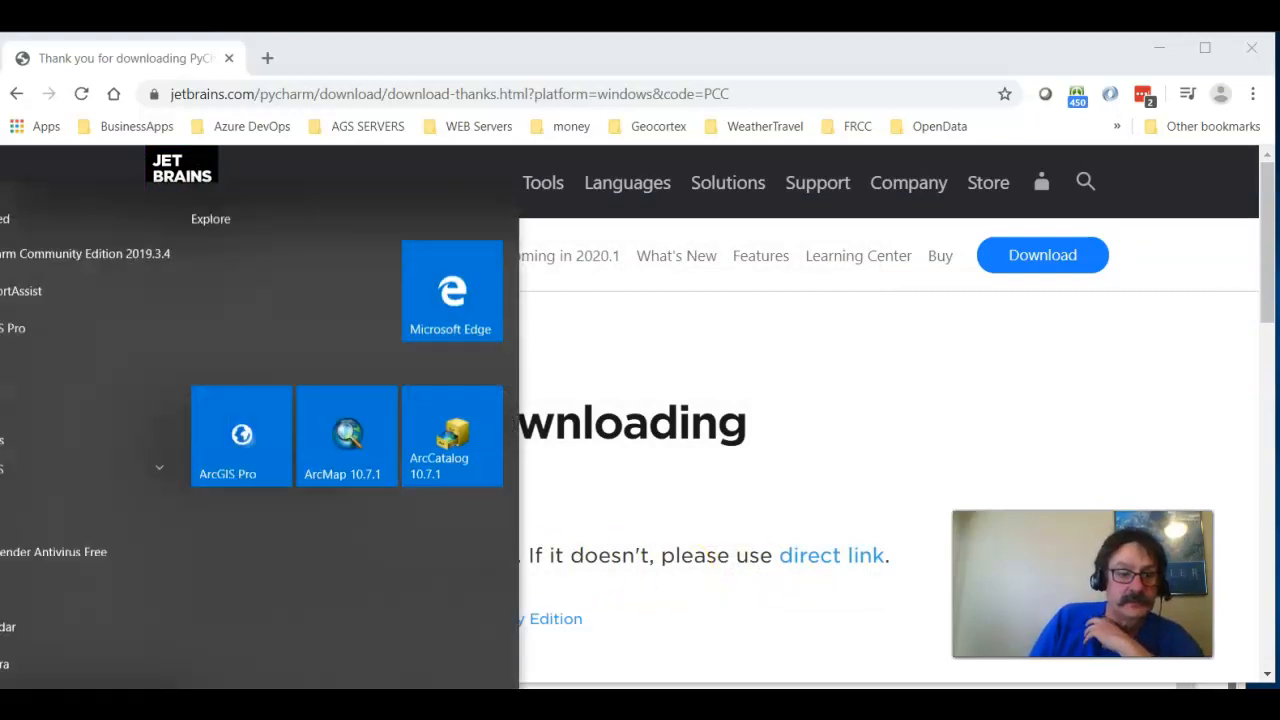
type("py")
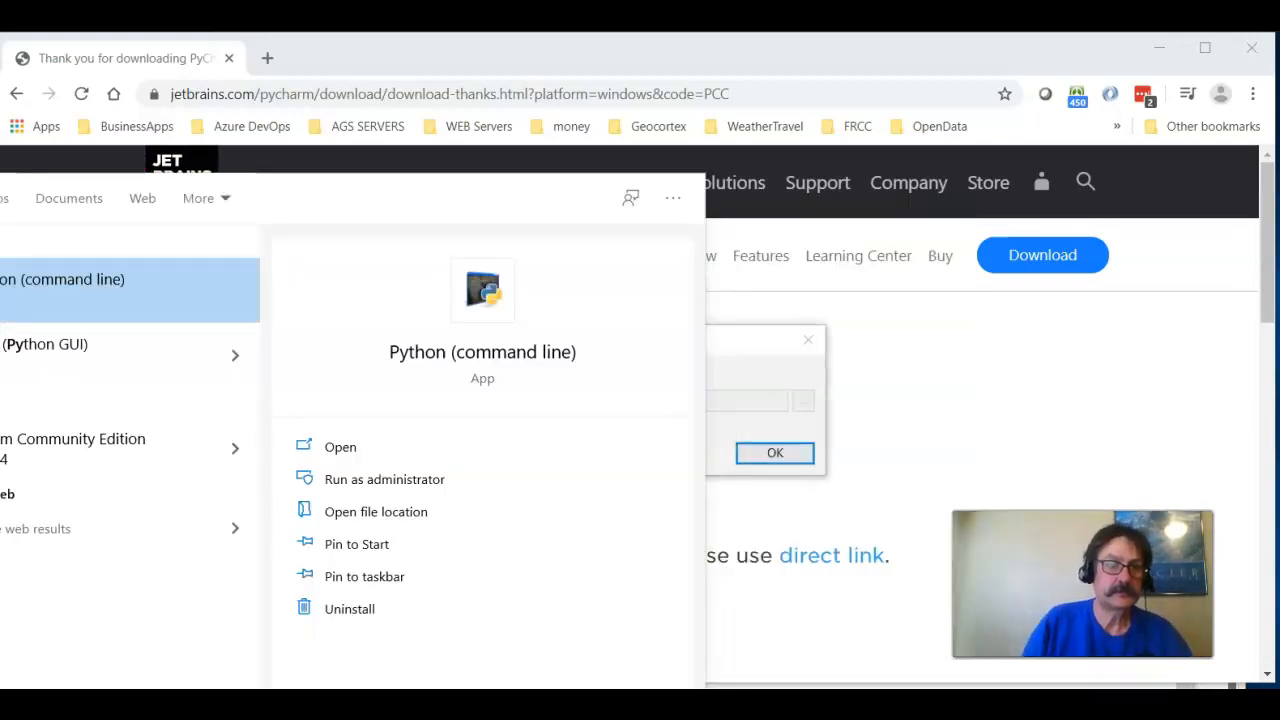
left_click(229, 457)
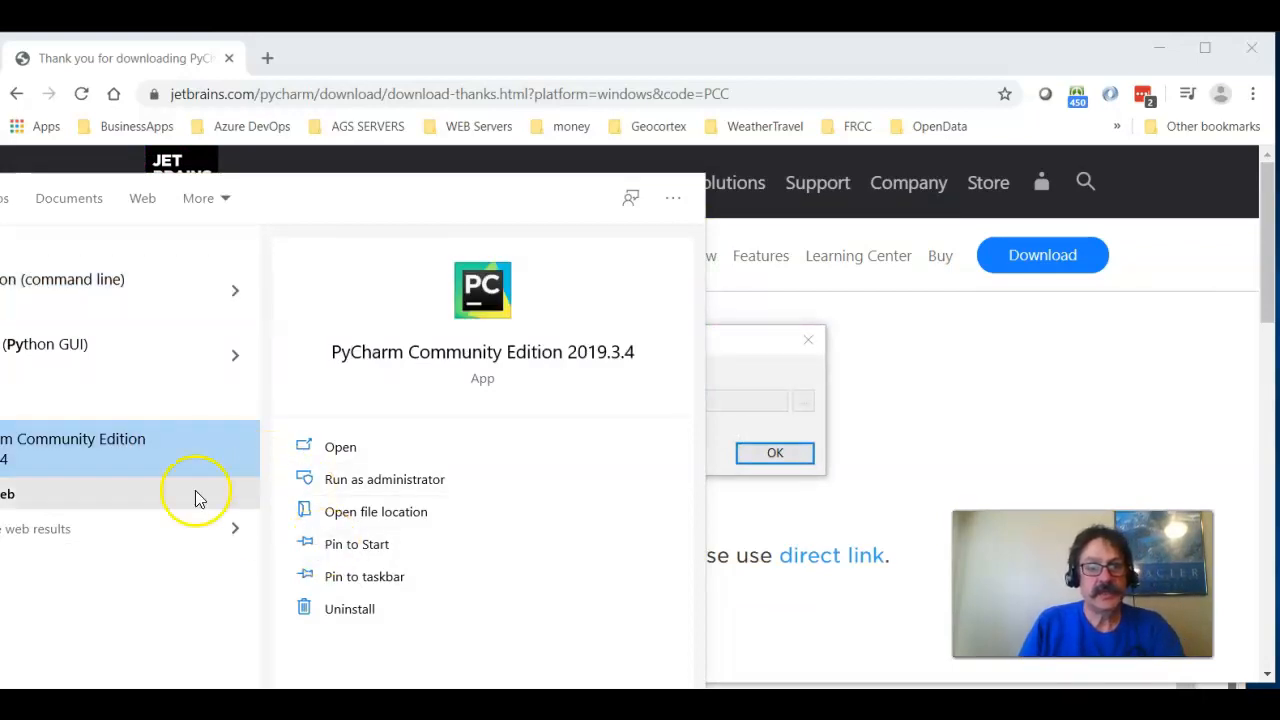
left_click(350, 553)
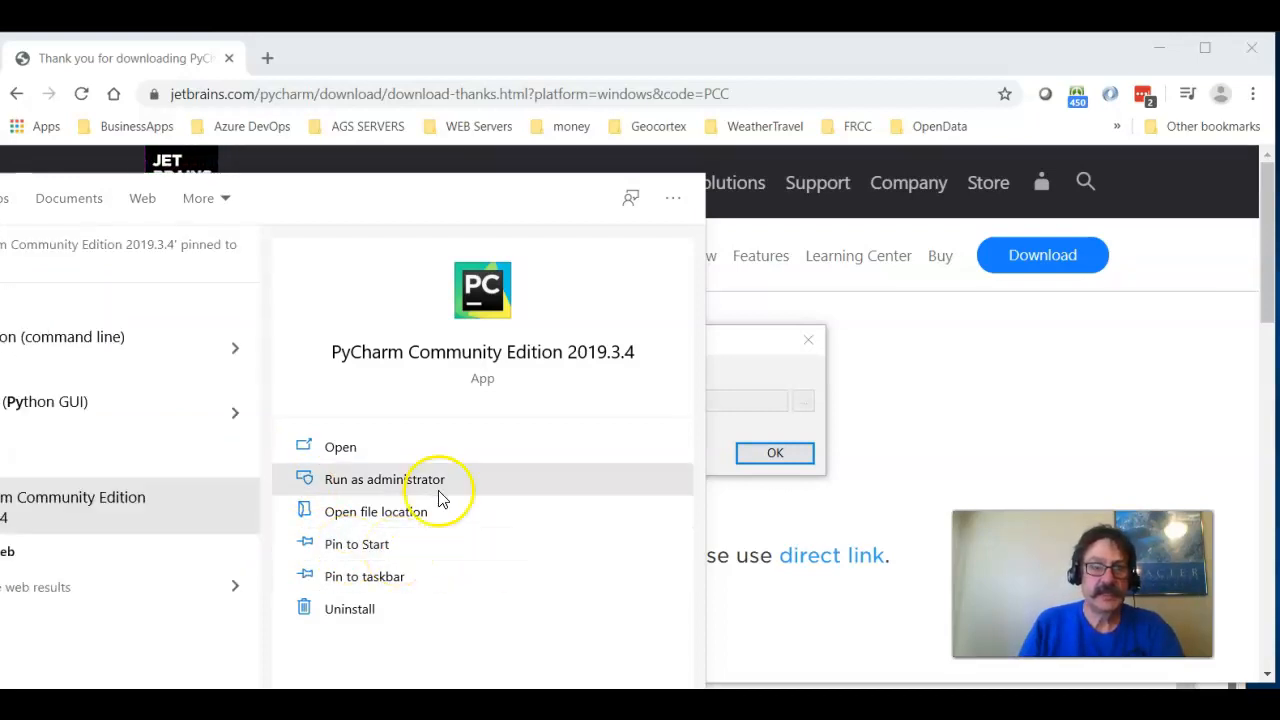
key("Escape")
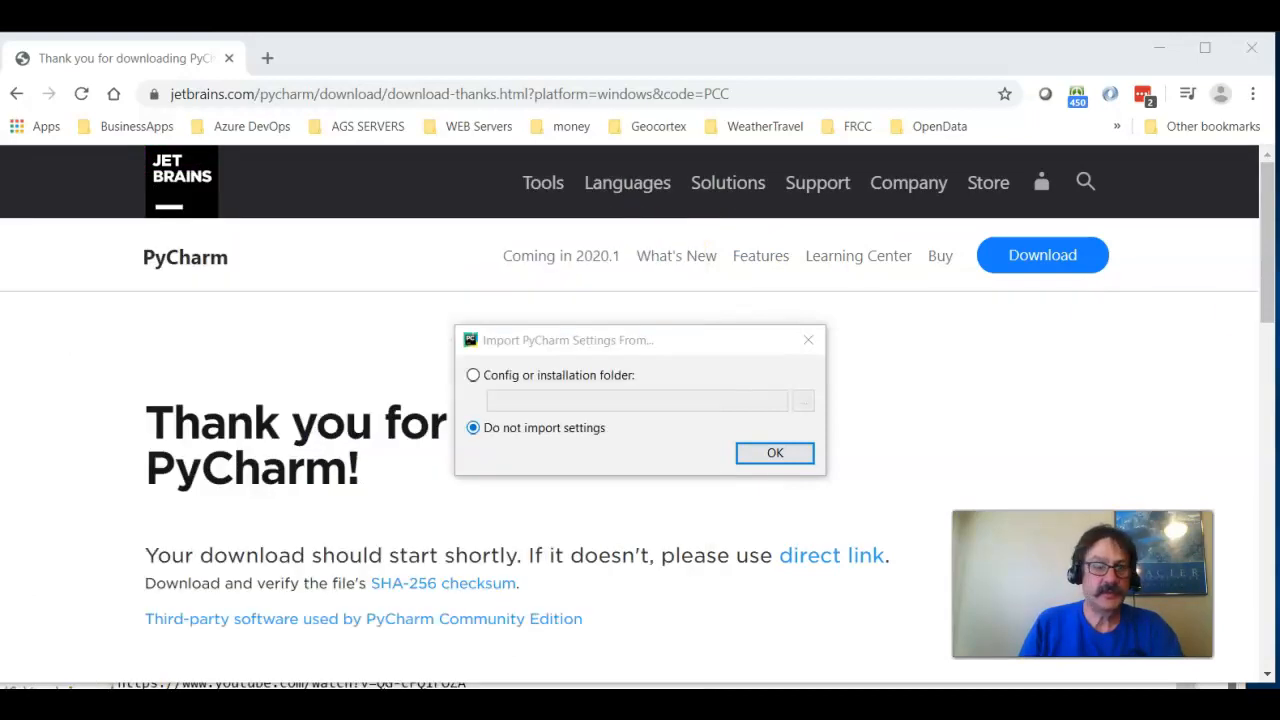
key("super")
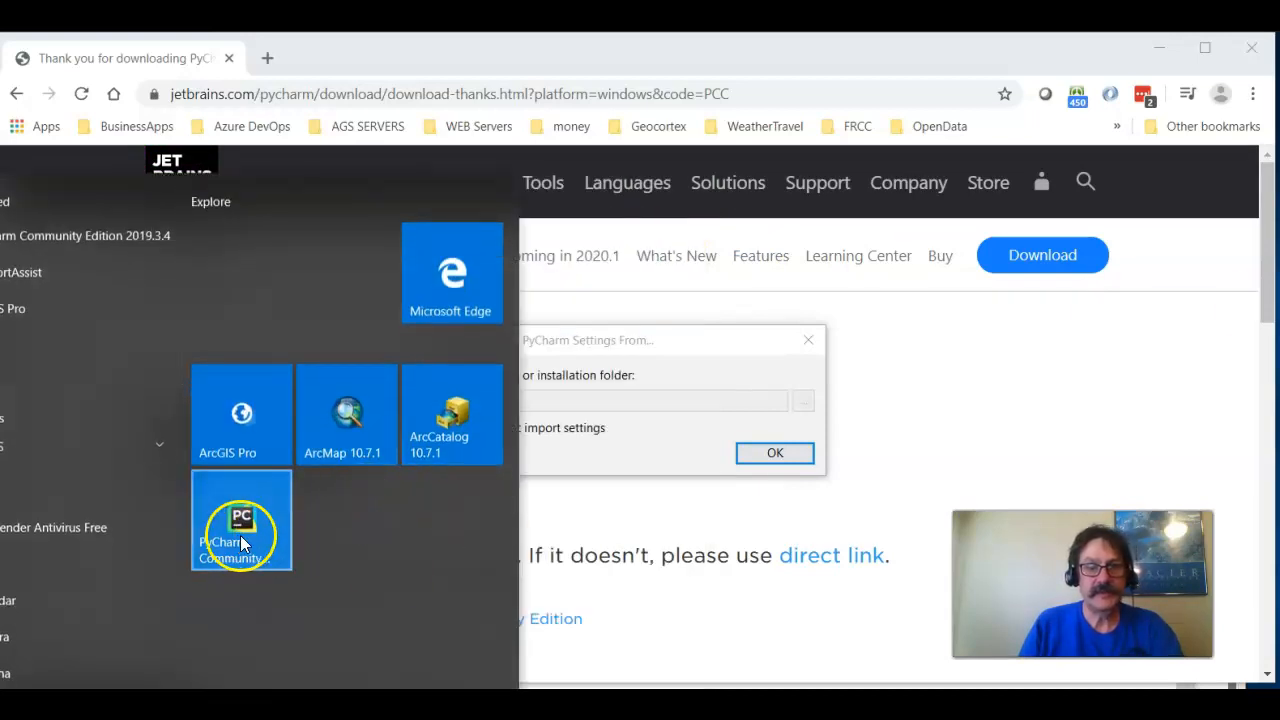
left_click(1149, 280)
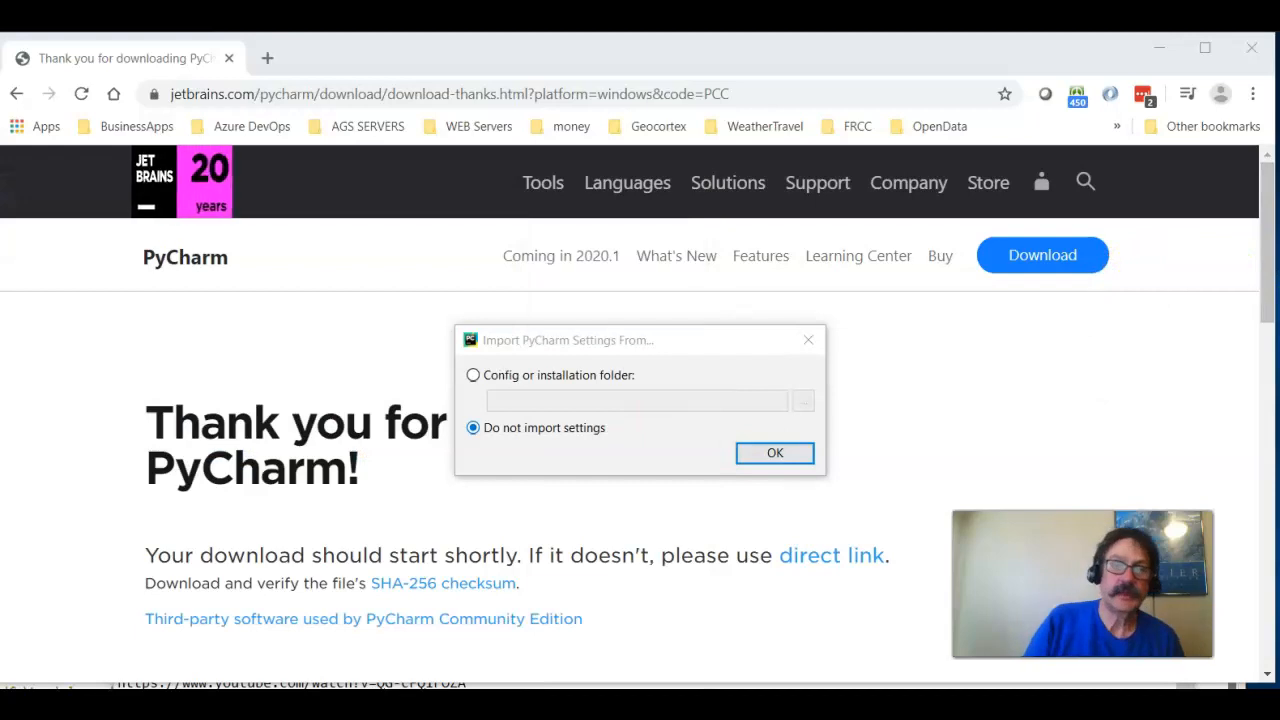
Start PyCharm without importing settings and accept the JetBrains privacy policy.
left_click(770, 456)
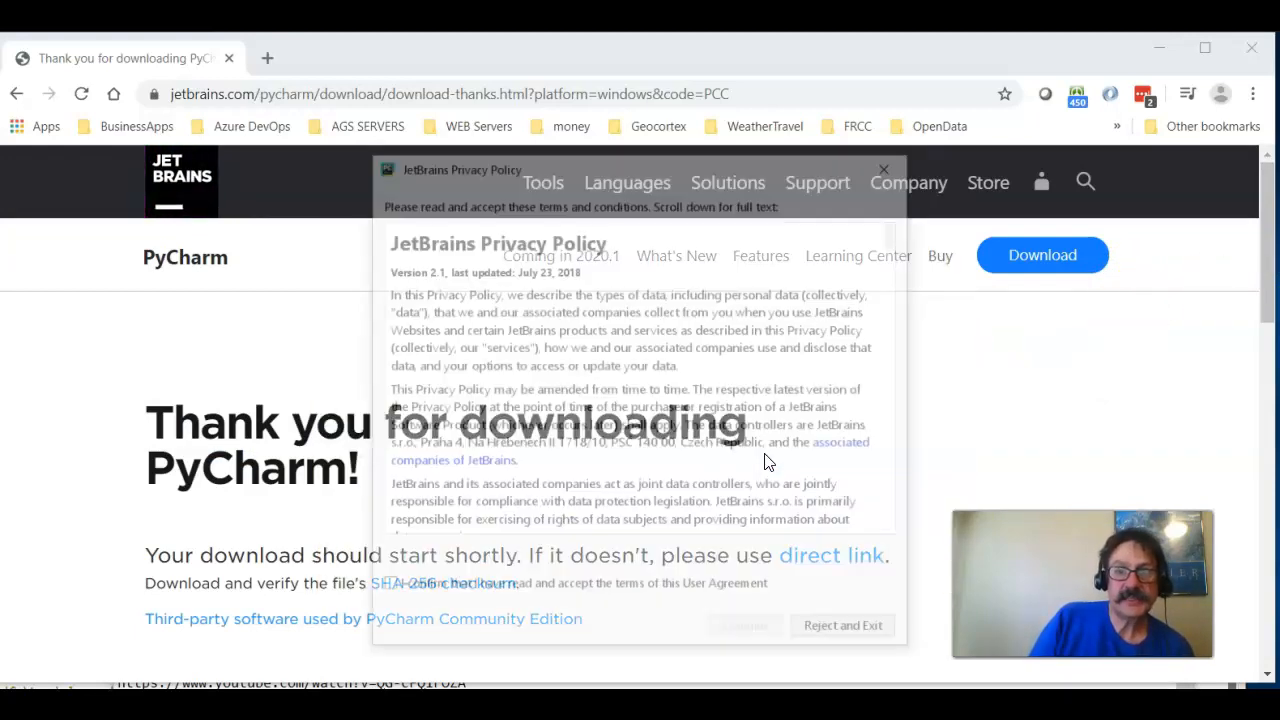
left_click(700, 588)
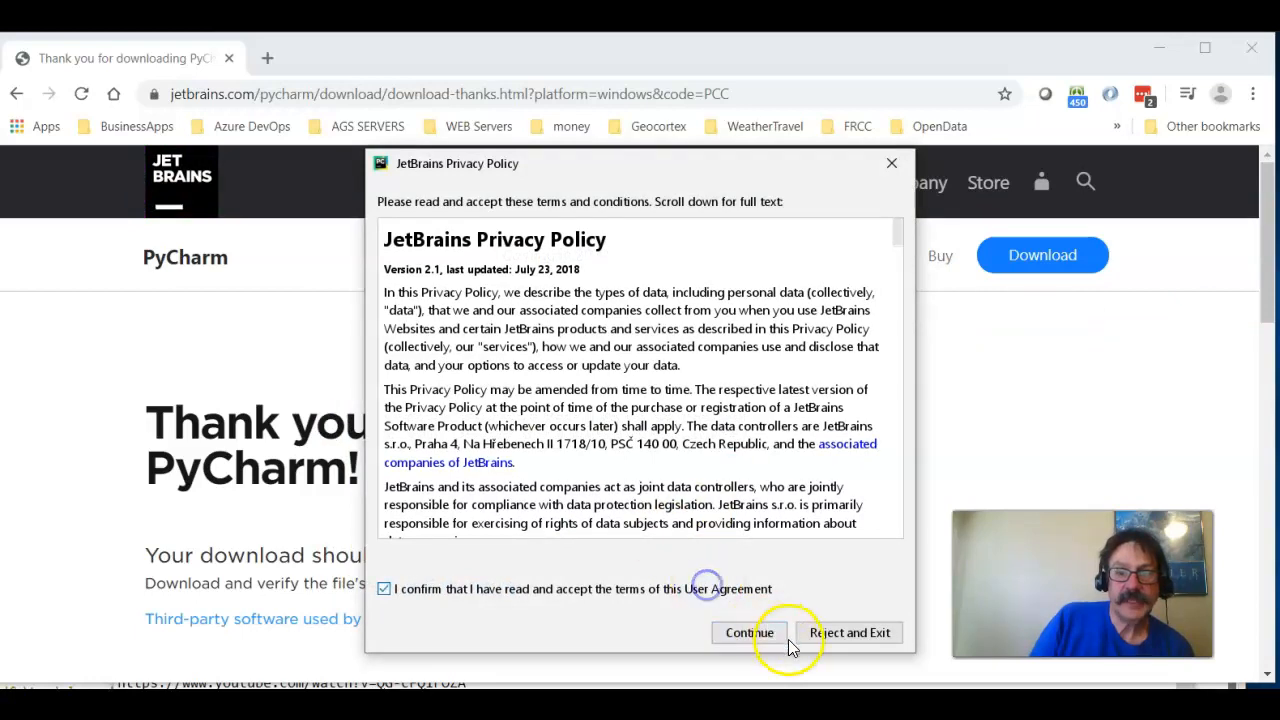
left_click(737, 634)
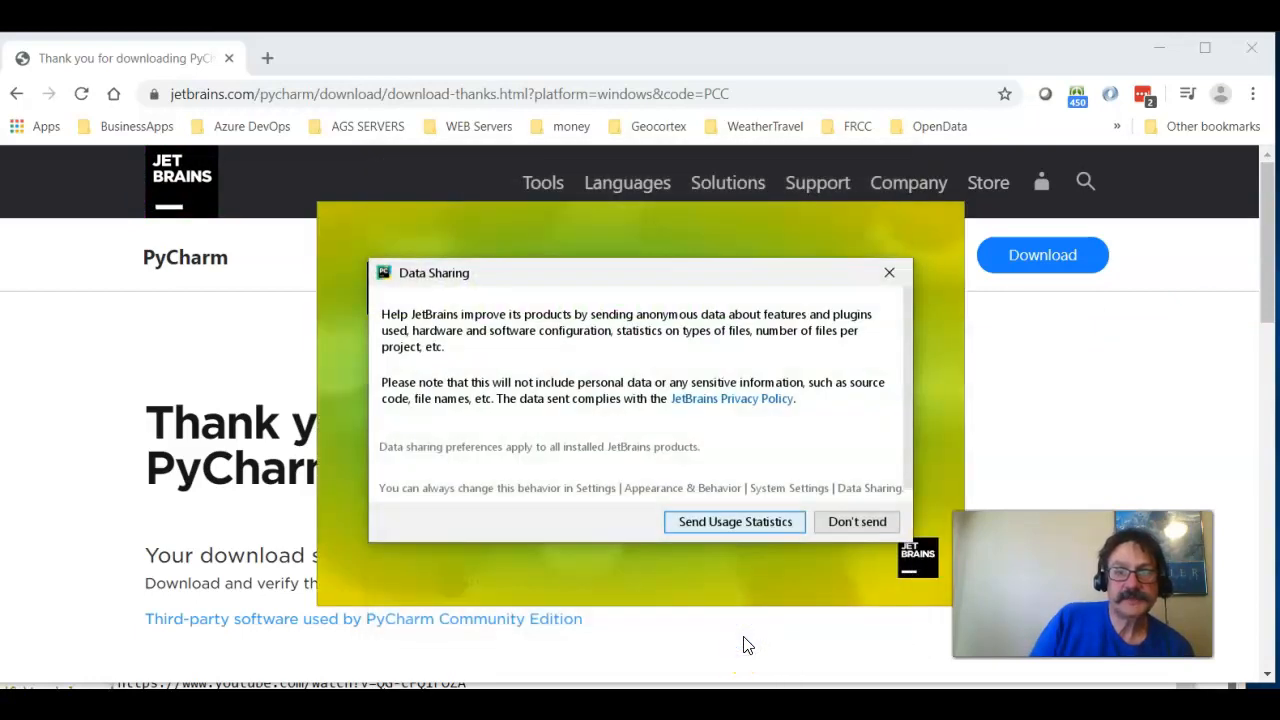
Decline to send usage statistics and finish the initial customization with the Darcula theme and no featured plugins.
left_click(863, 526)
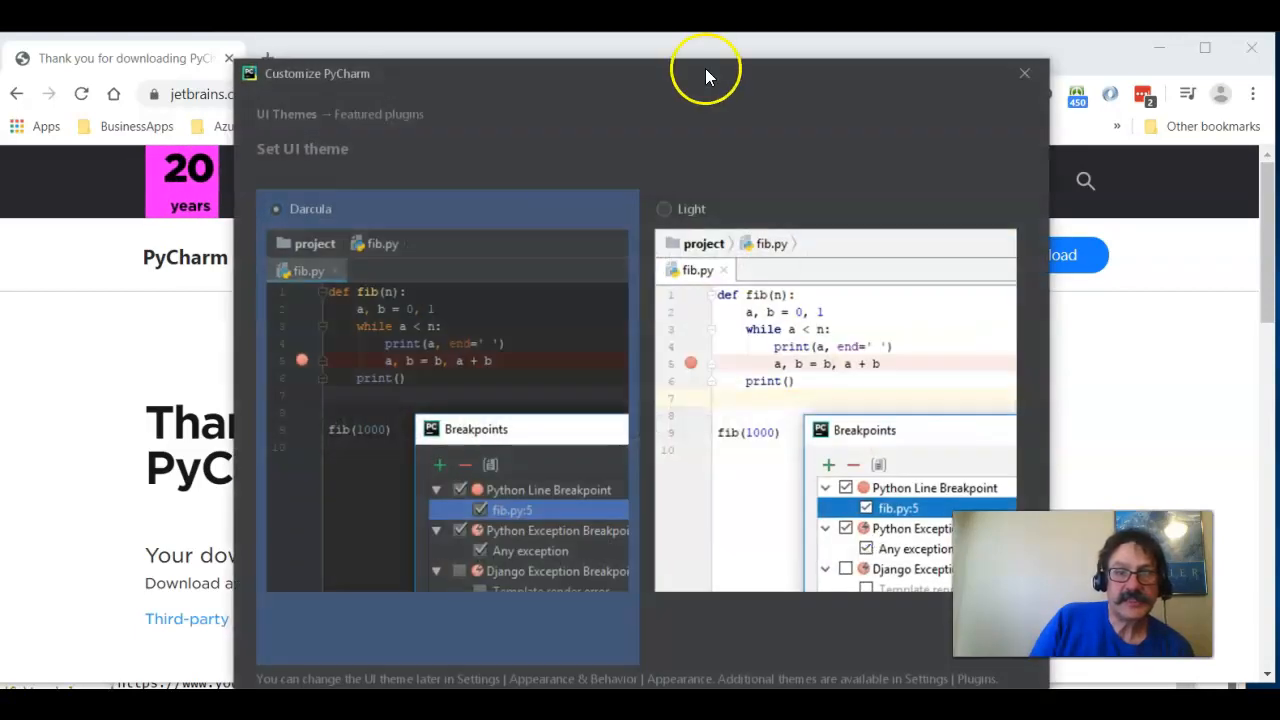
left_click_drag(705, 68, 672, 40)
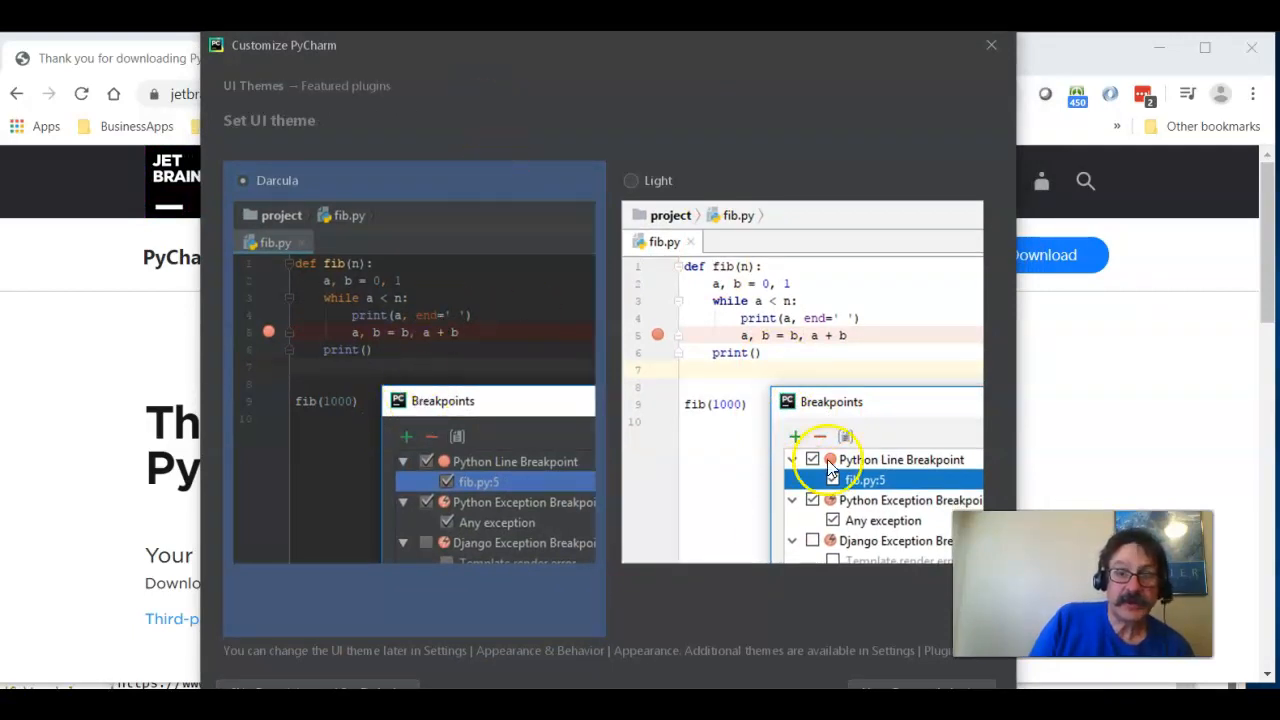
left_click_drag(641, 44, 545, 0)
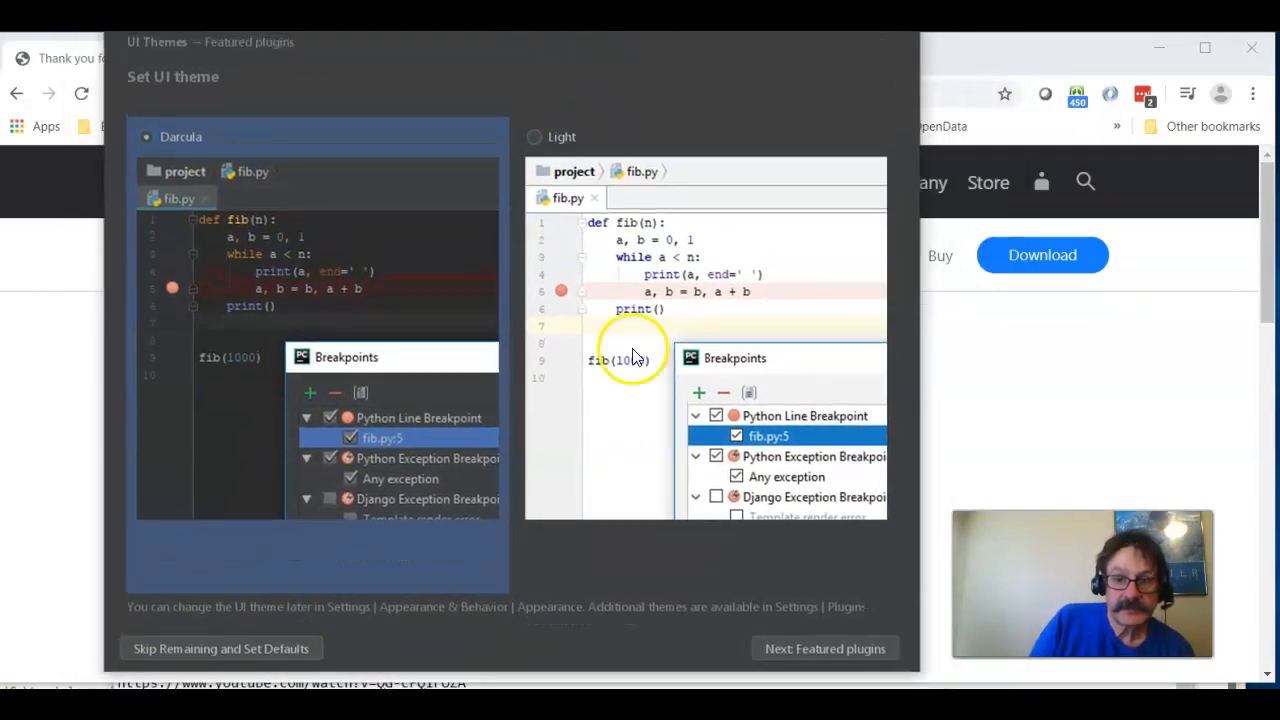
left_click(828, 651)
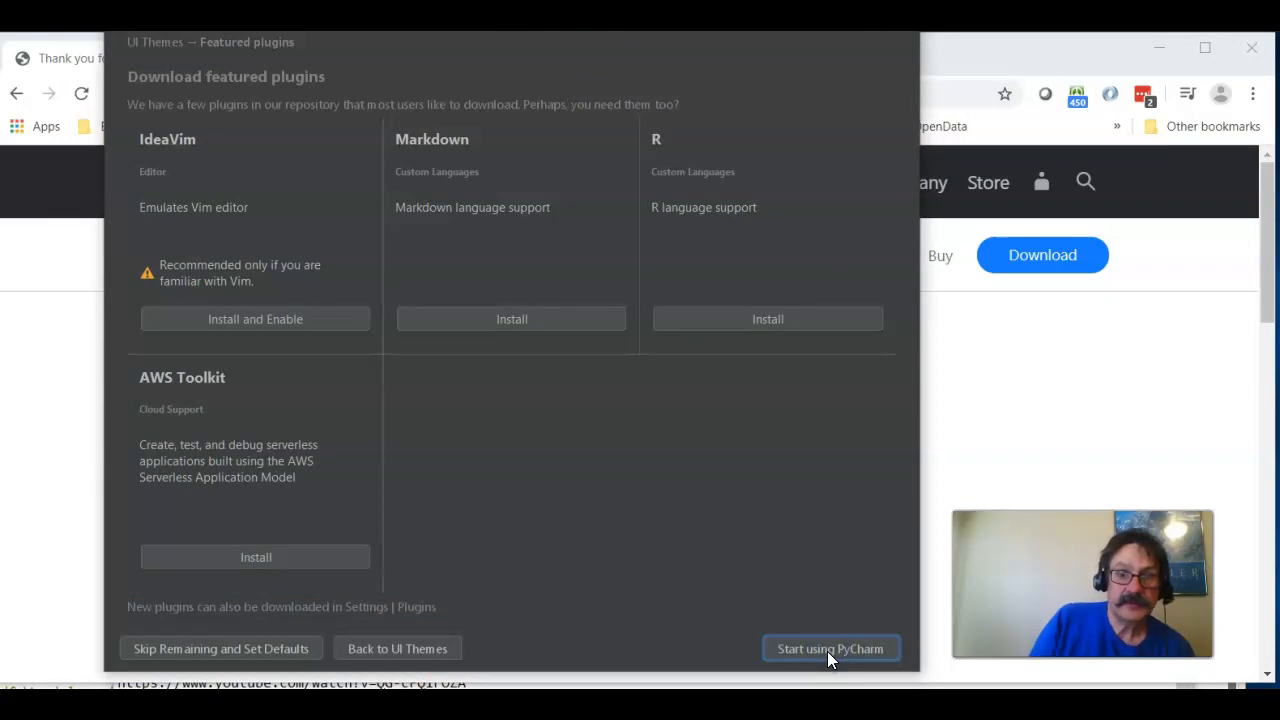
left_click(827, 651)
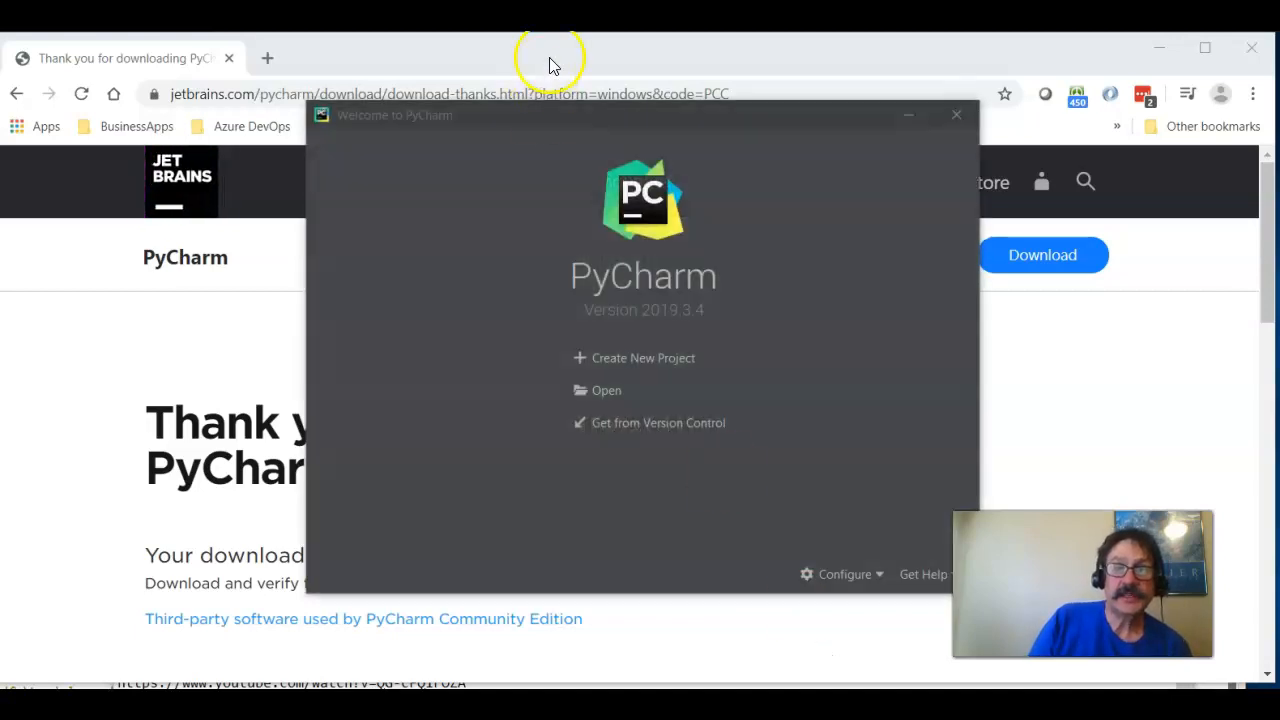
Open the settings for new projects from the PyCharm welcome window.
left_click_drag(594, 119, 340, 103)
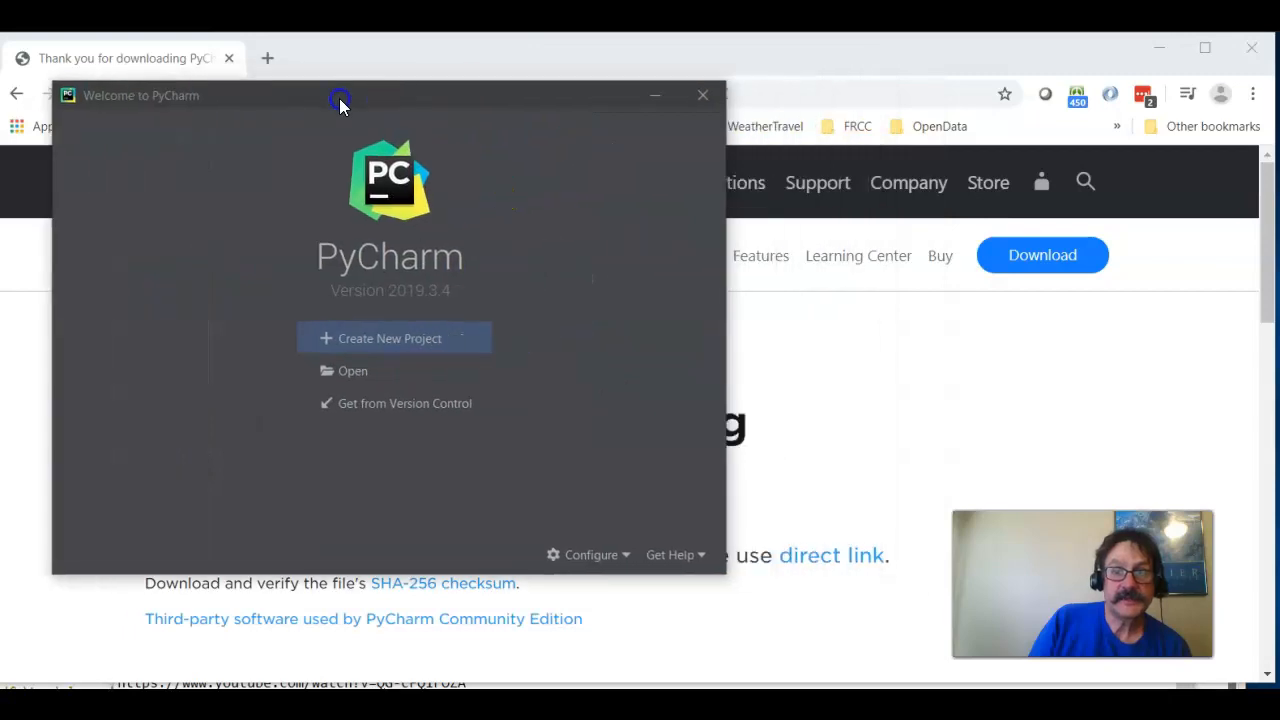
left_click(610, 556)
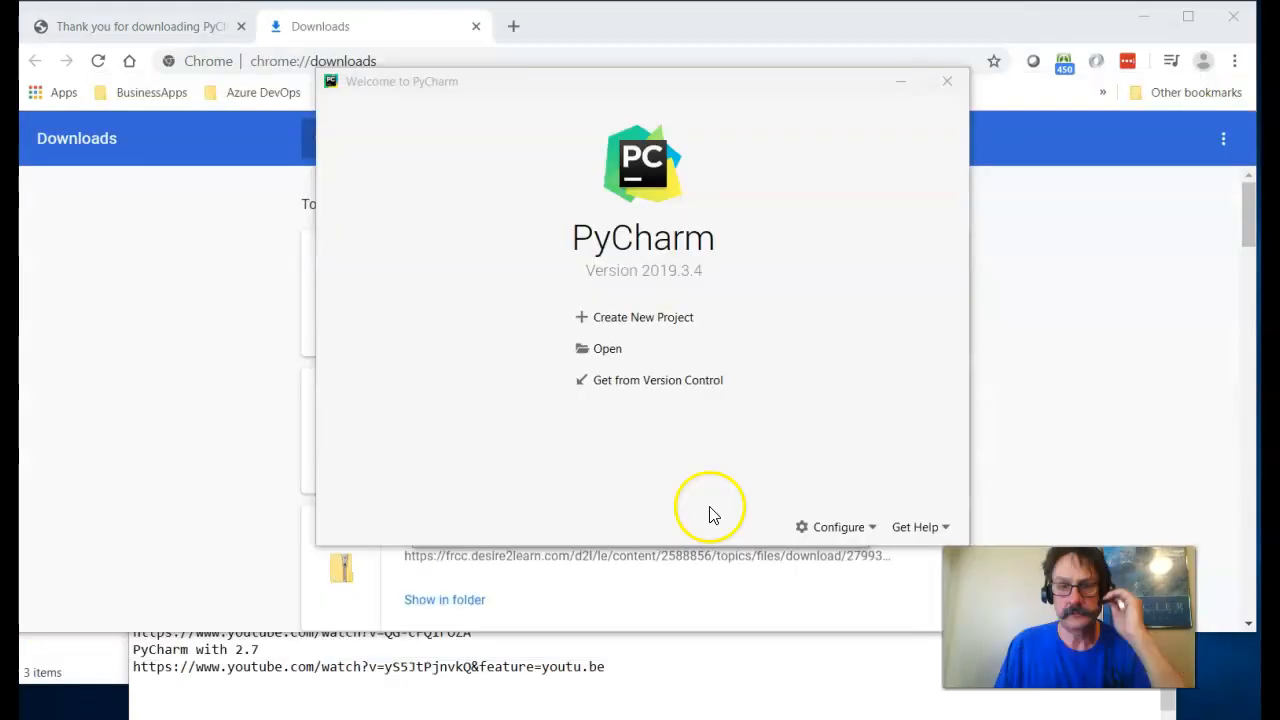
left_click(830, 527)
left_click(827, 548)
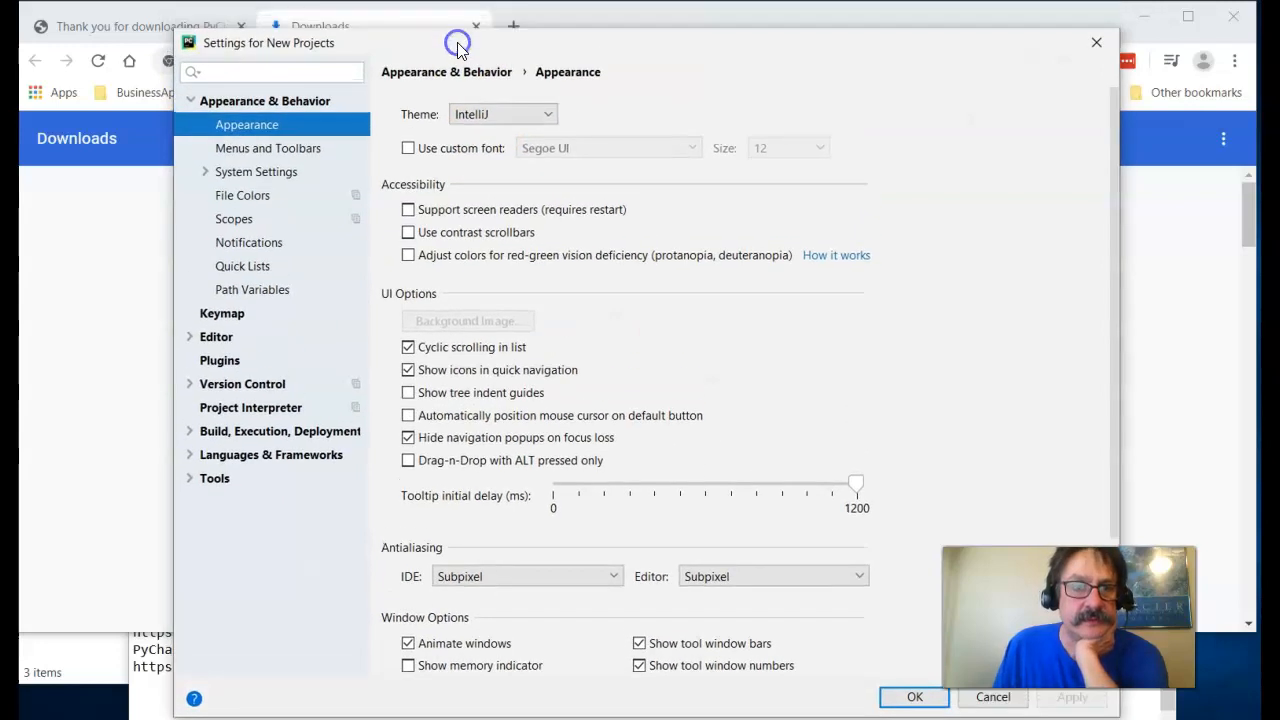
Open the project interpreter settings for new projects and start adding a Python interpreter.
left_click(248, 418)
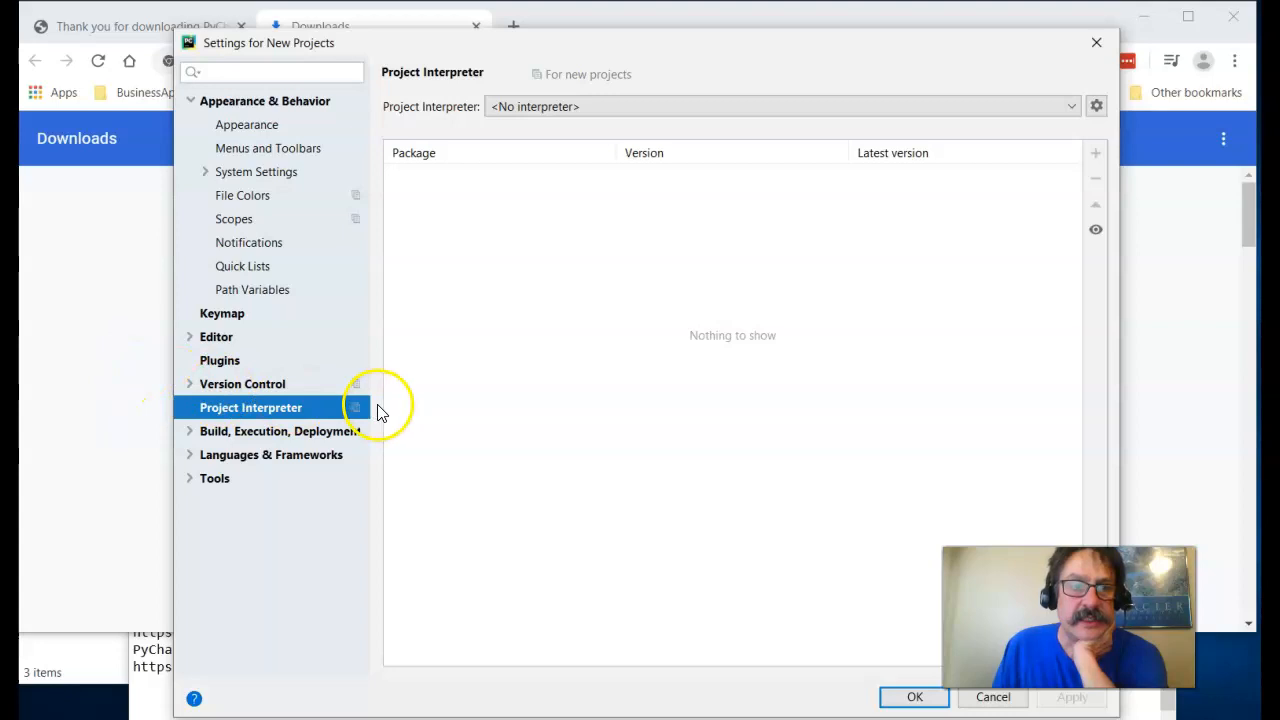
left_click(1074, 108)
left_click(991, 78)
left_click(1099, 108)
left_click(1007, 68)
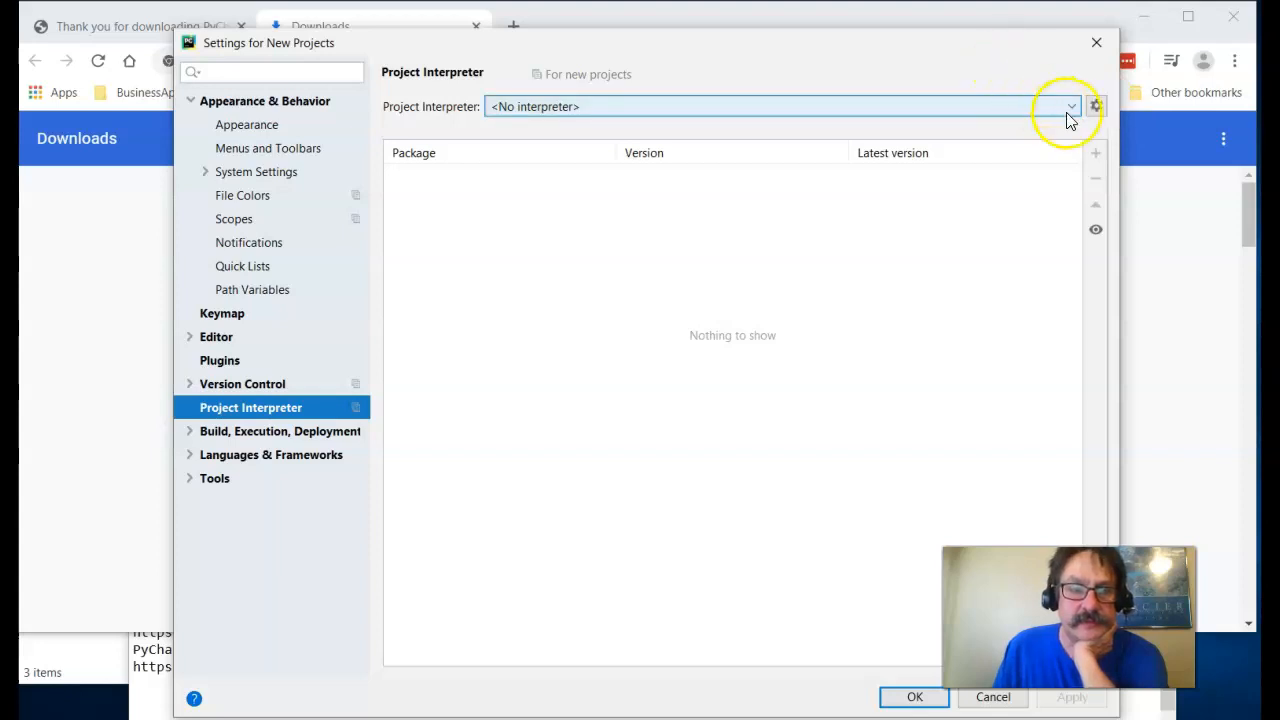
left_click(1100, 108)
left_click(1099, 105)
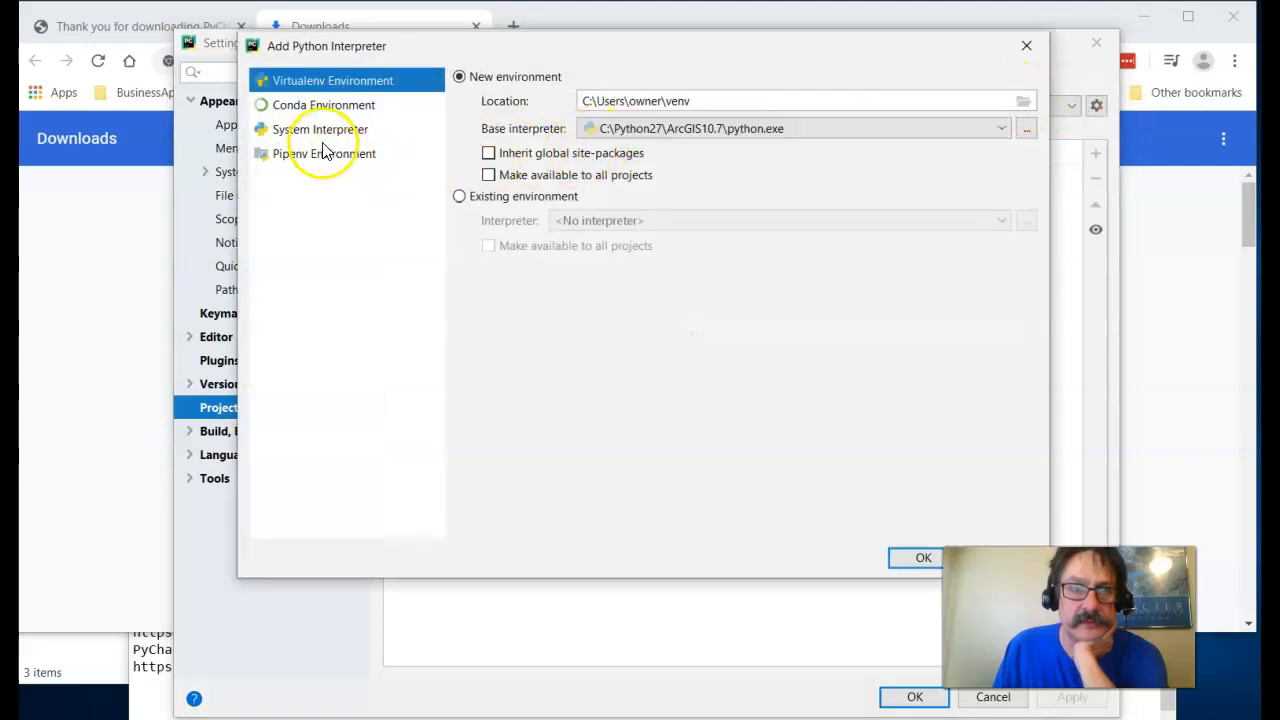
Choose System Interpreter as the interpreter type and open the file browser for its executable.
left_click(320, 129)
left_click(320, 82)
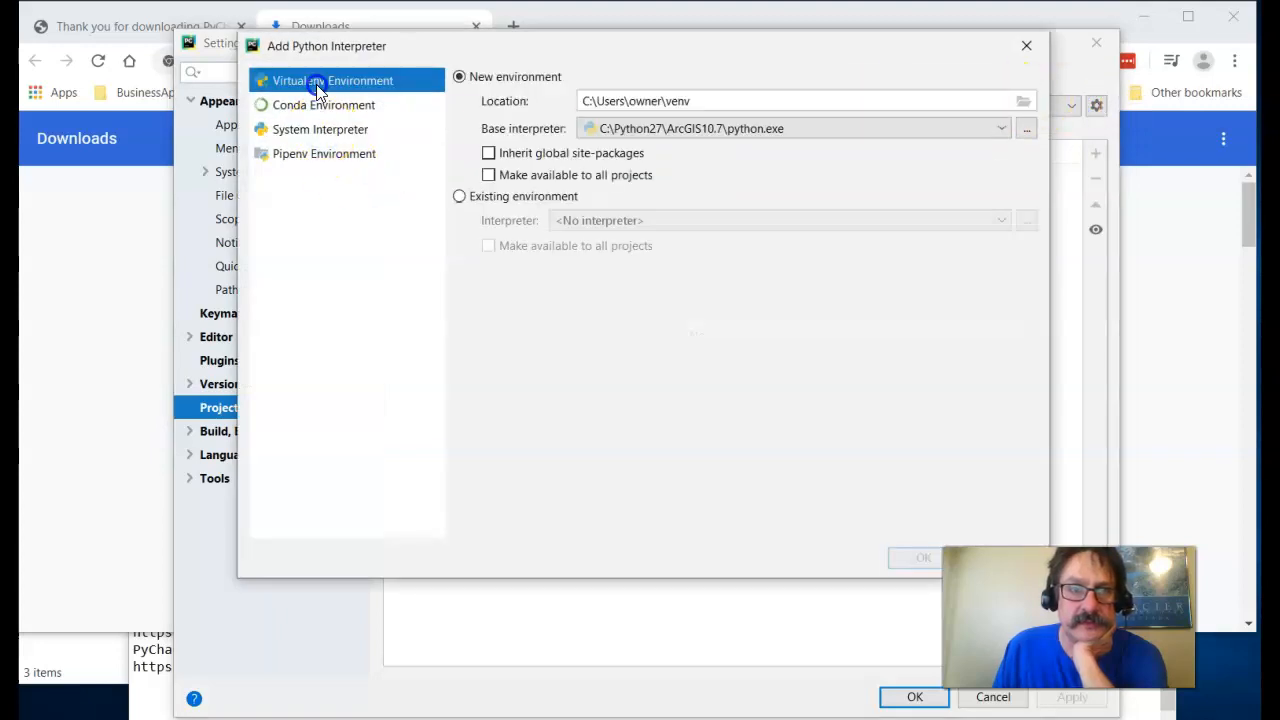
left_click(320, 131)
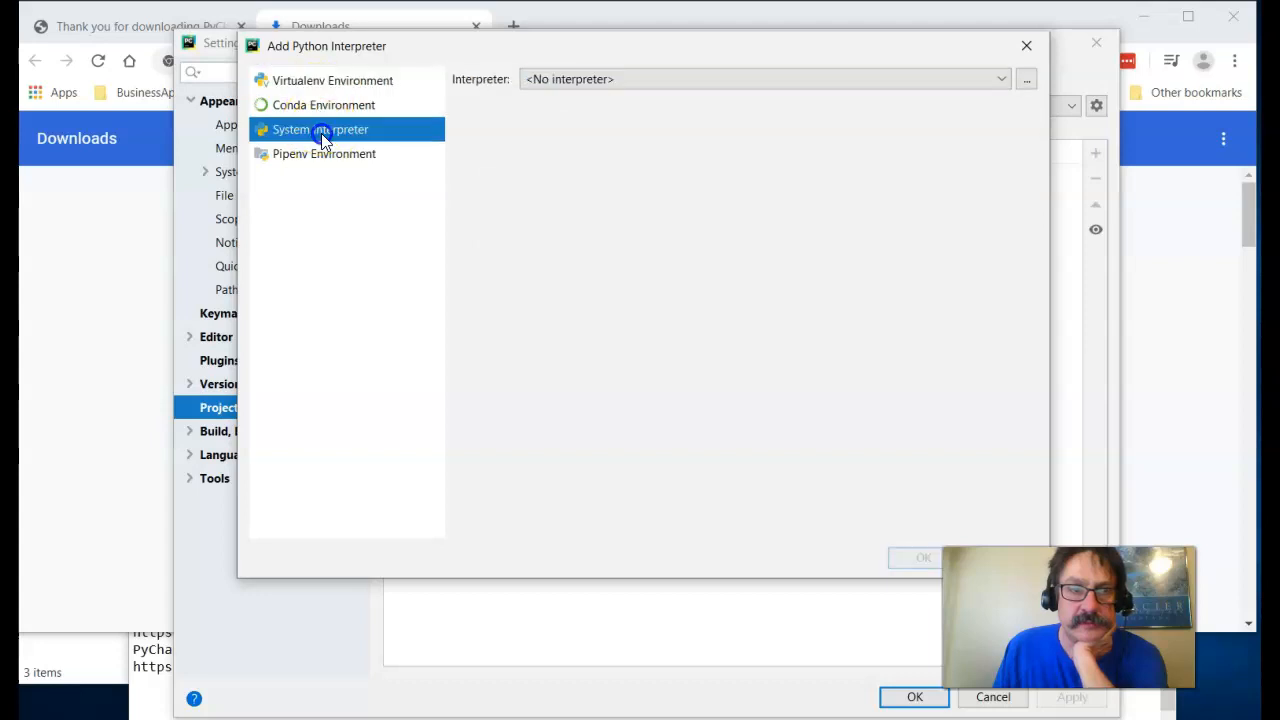
left_click(735, 80)
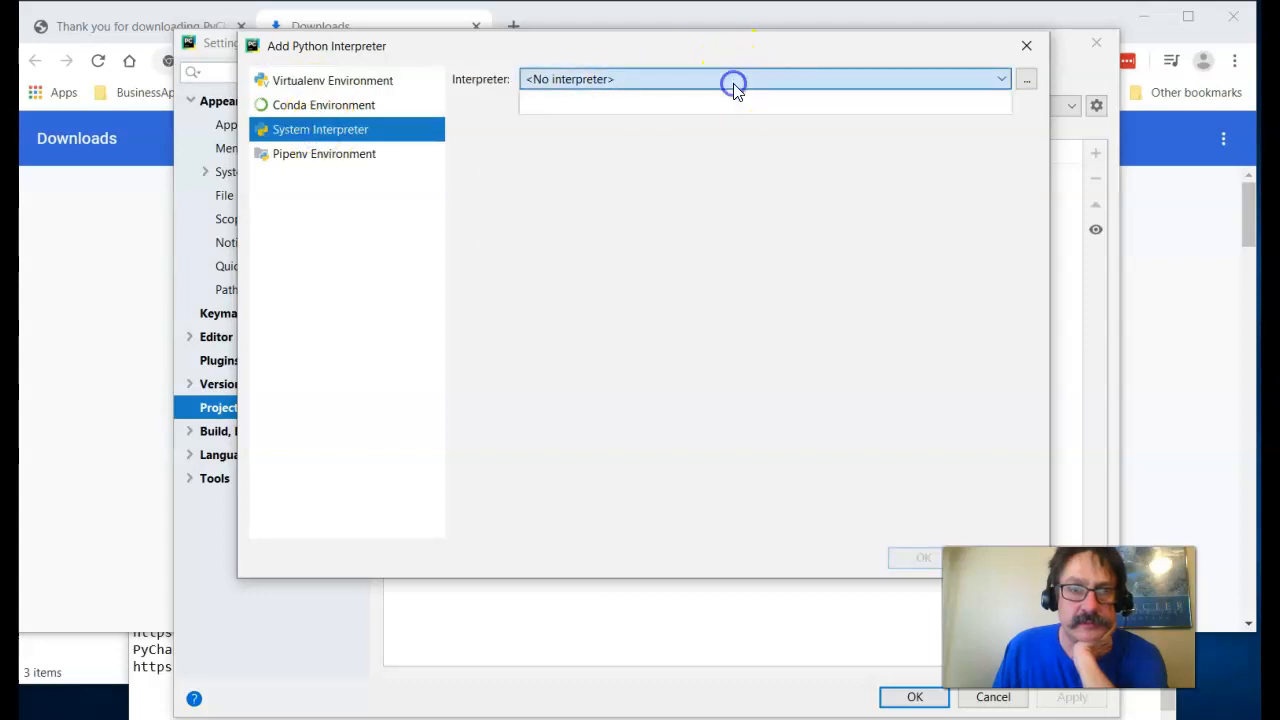
left_click(1026, 79)
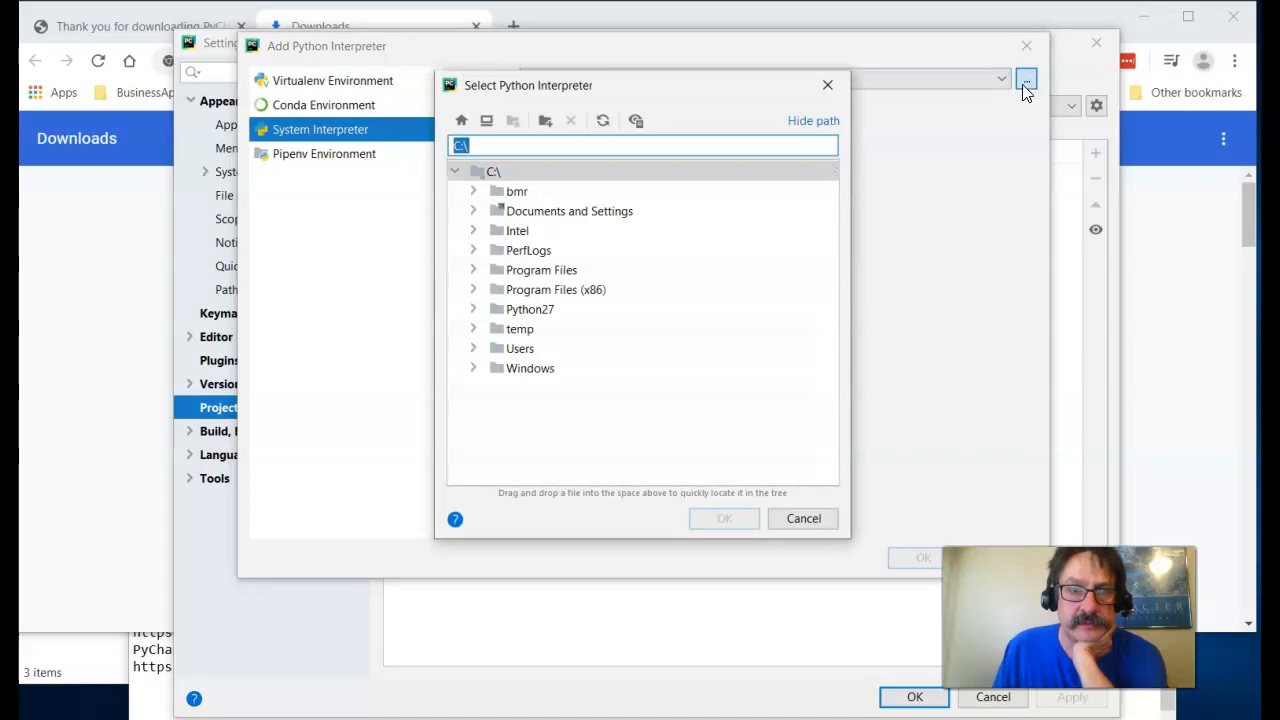
Browse to the folder C:\Program Files\ArcGIS\Pro\bin\Python\envs in the interpreter selection.
double_click(550, 270)
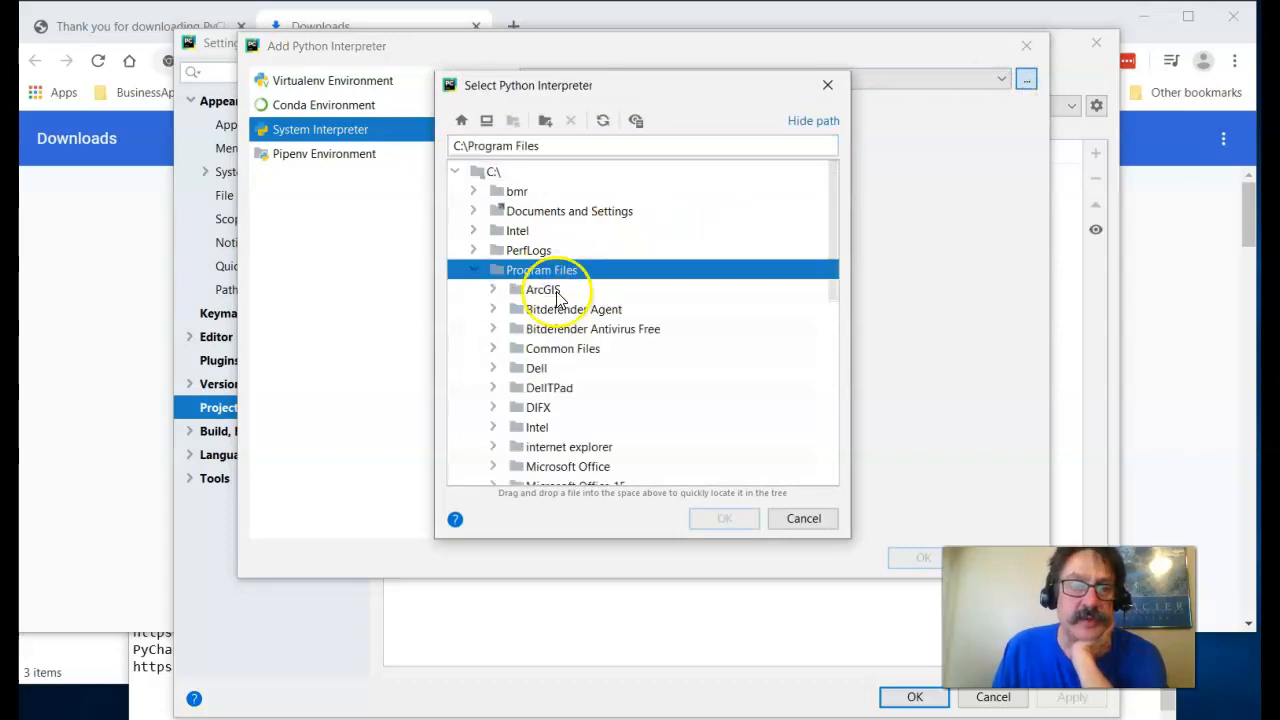
double_click(555, 290)
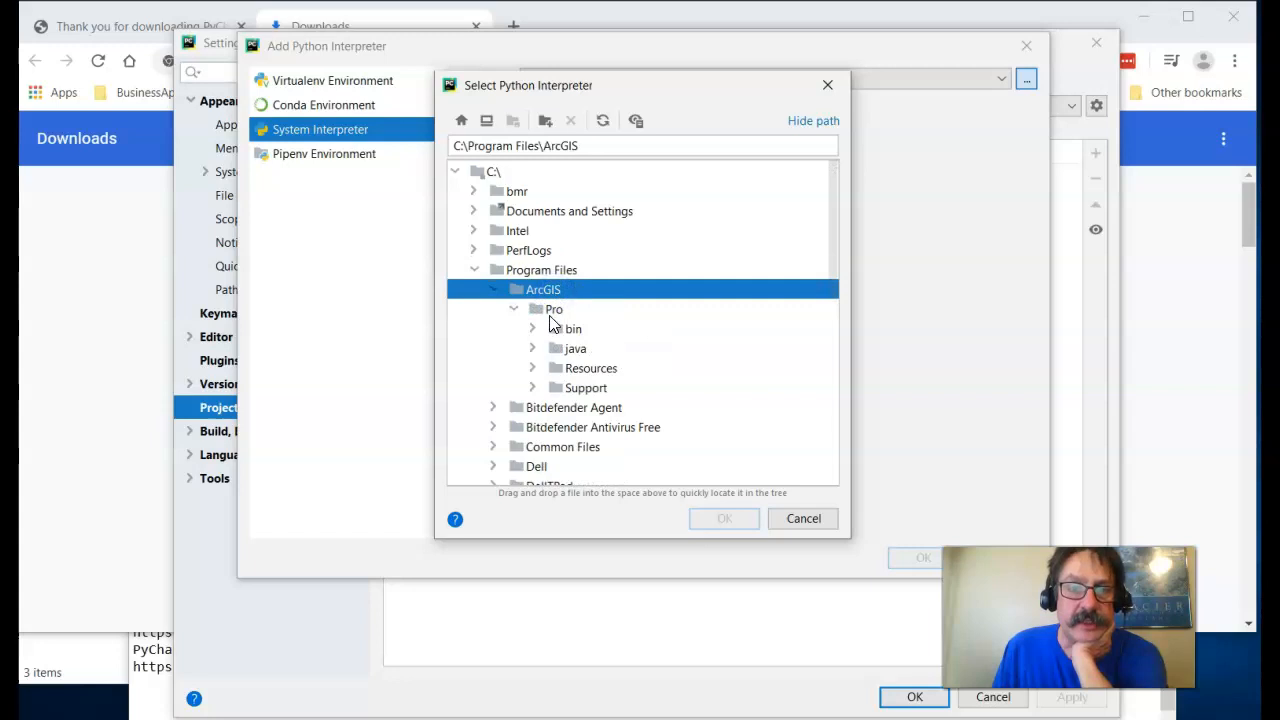
double_click(553, 309)
double_click(553, 309)
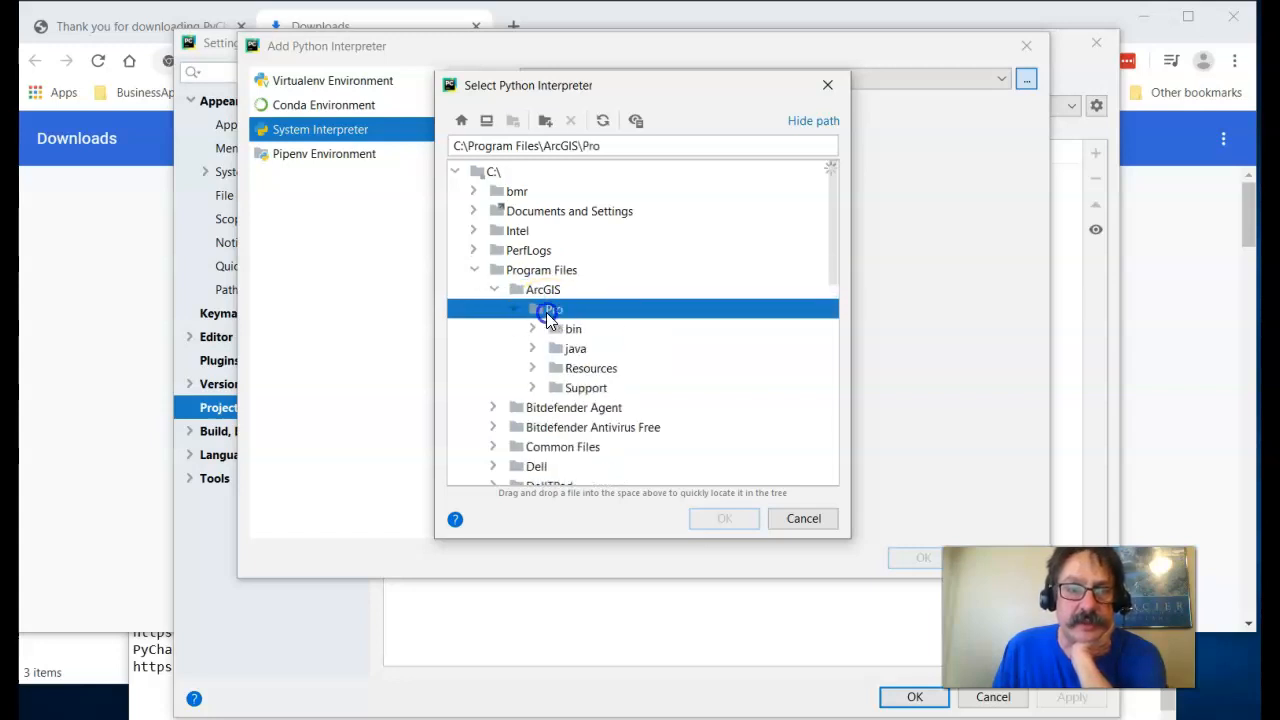
left_click(530, 329)
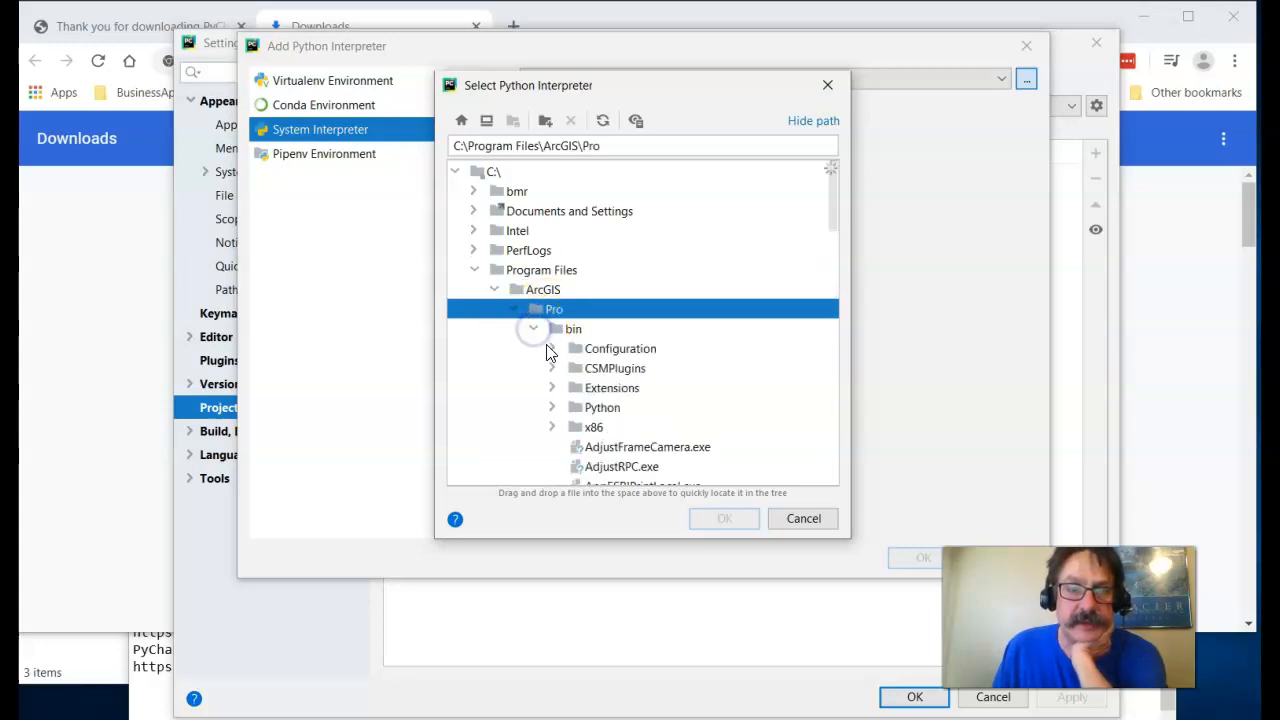
left_click(553, 408)
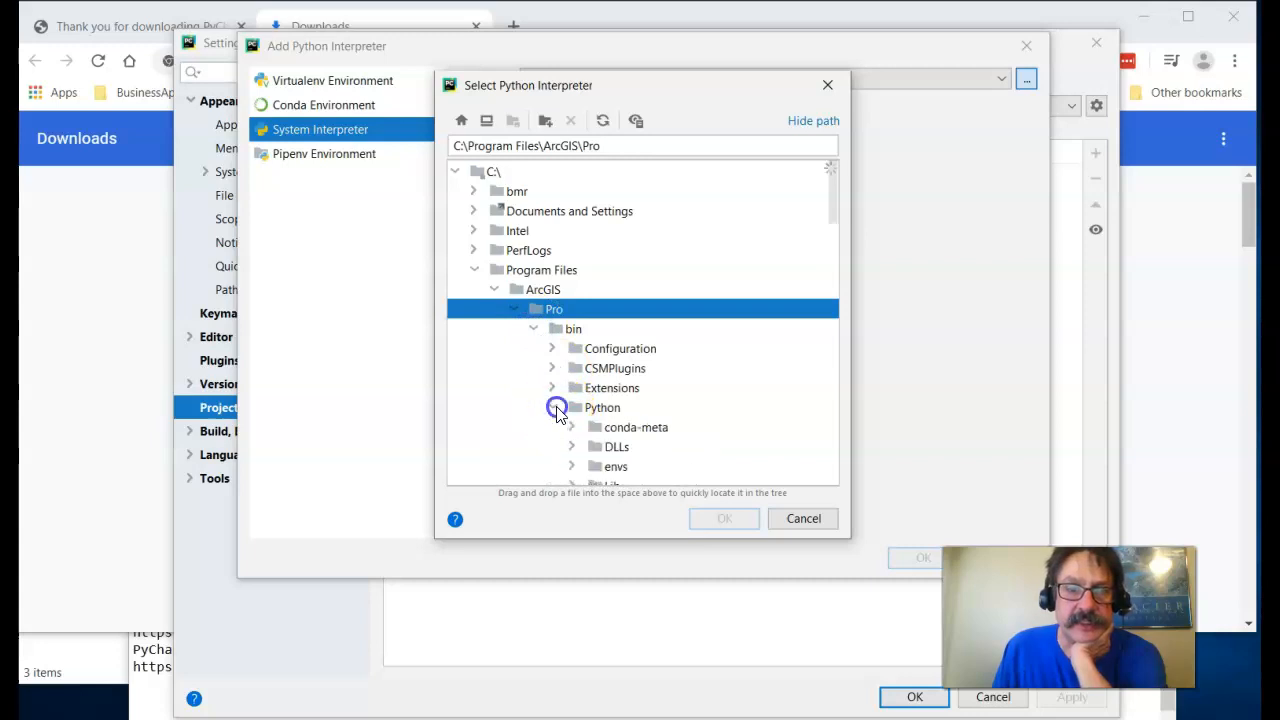
scroll(557, 410, "down", 2)
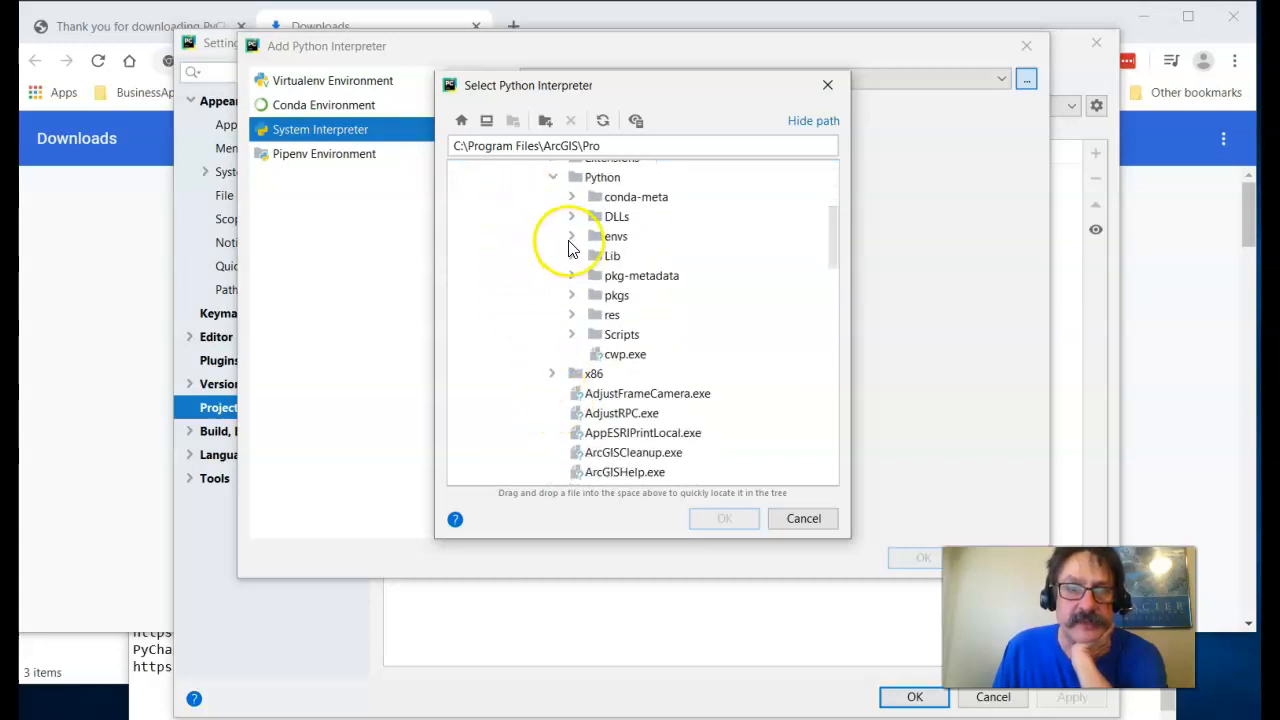
left_click(569, 238)
left_click(570, 237)
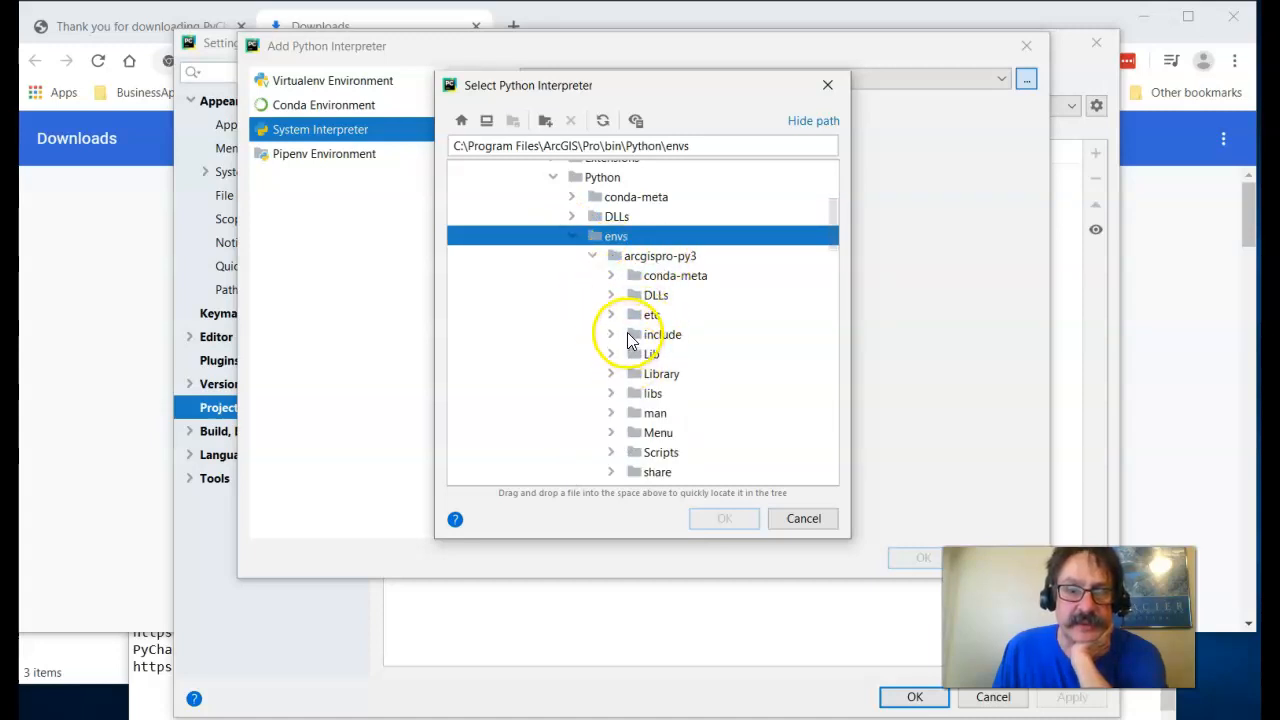
Select python.exe in the arcgispro-py3 folder and add it as the system interpreter.
left_click(666, 257)
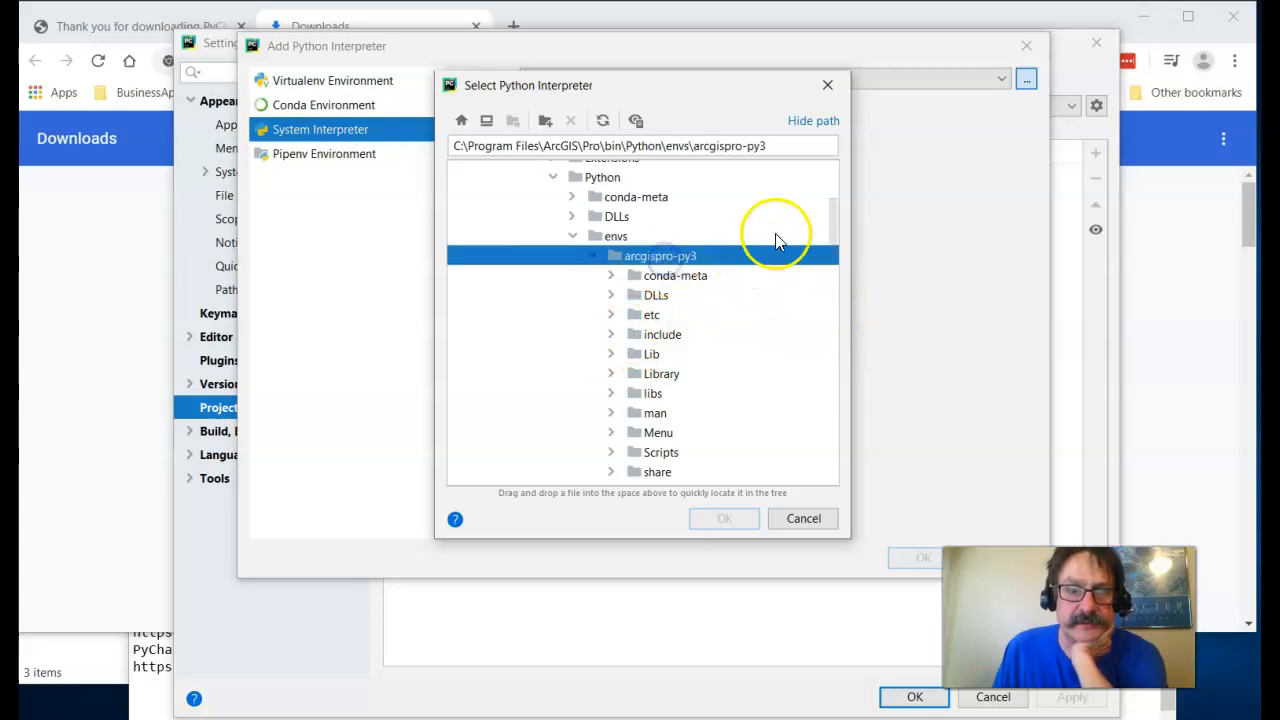
left_click_drag(831, 223, 837, 264)
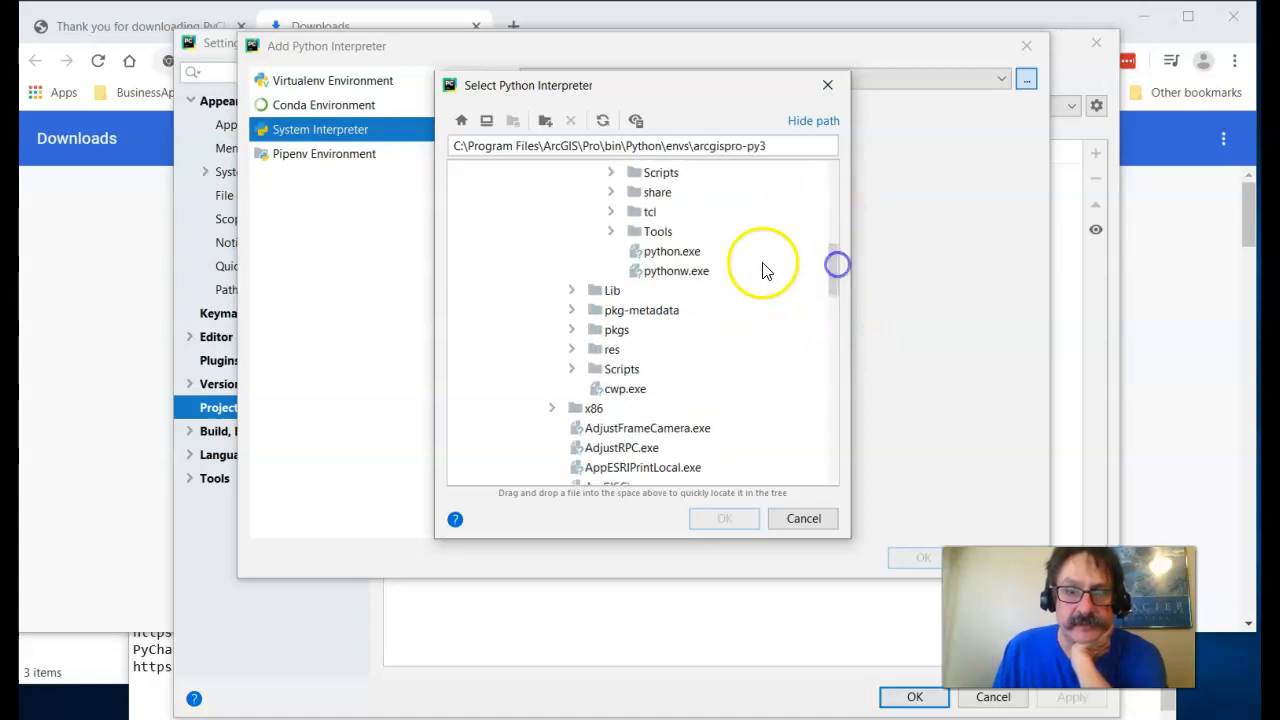
left_click(665, 251)
left_click(741, 528)
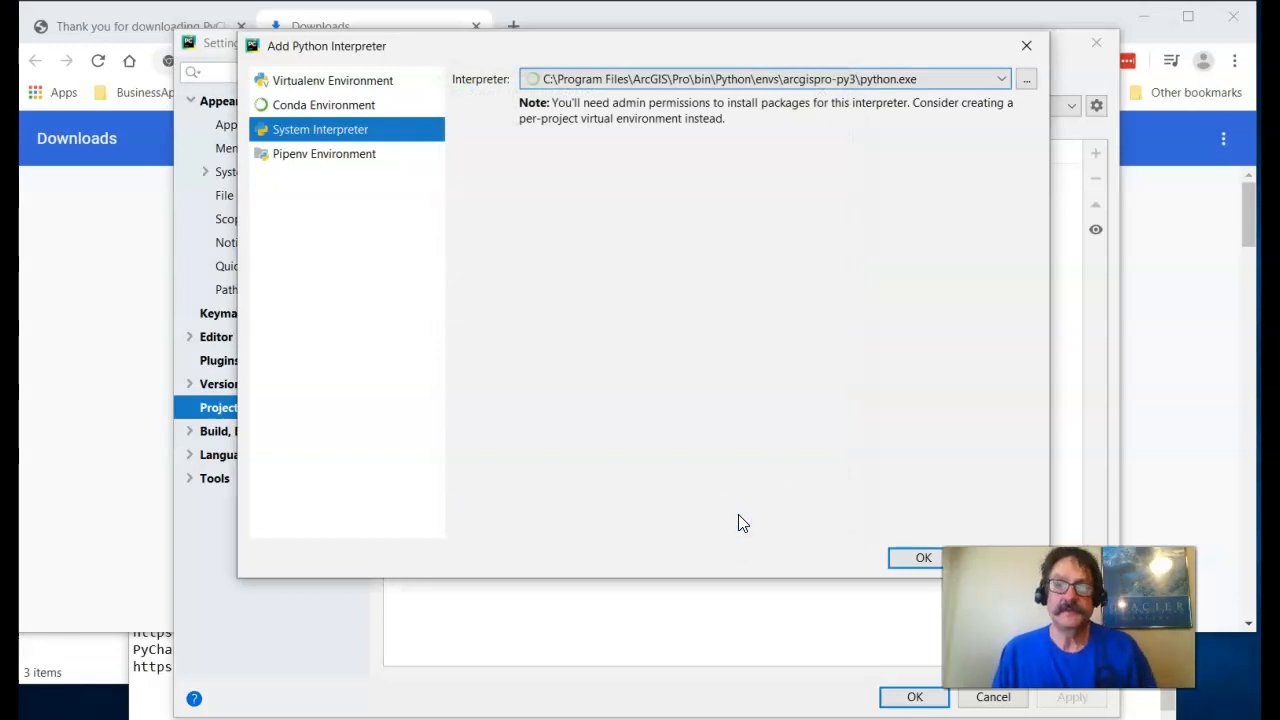
left_click(917, 559)
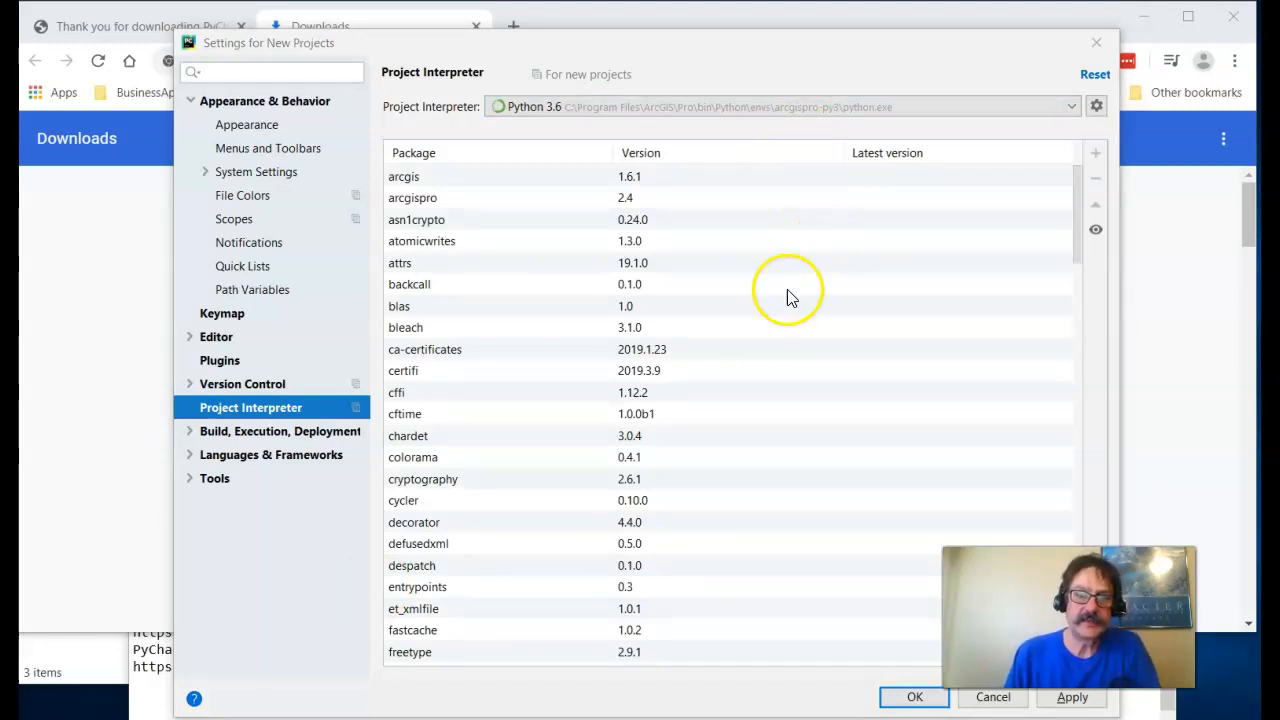
Look through the interpreter's installed packages, starting at arcgis, and accept the settings for new projects.
left_click(437, 178)
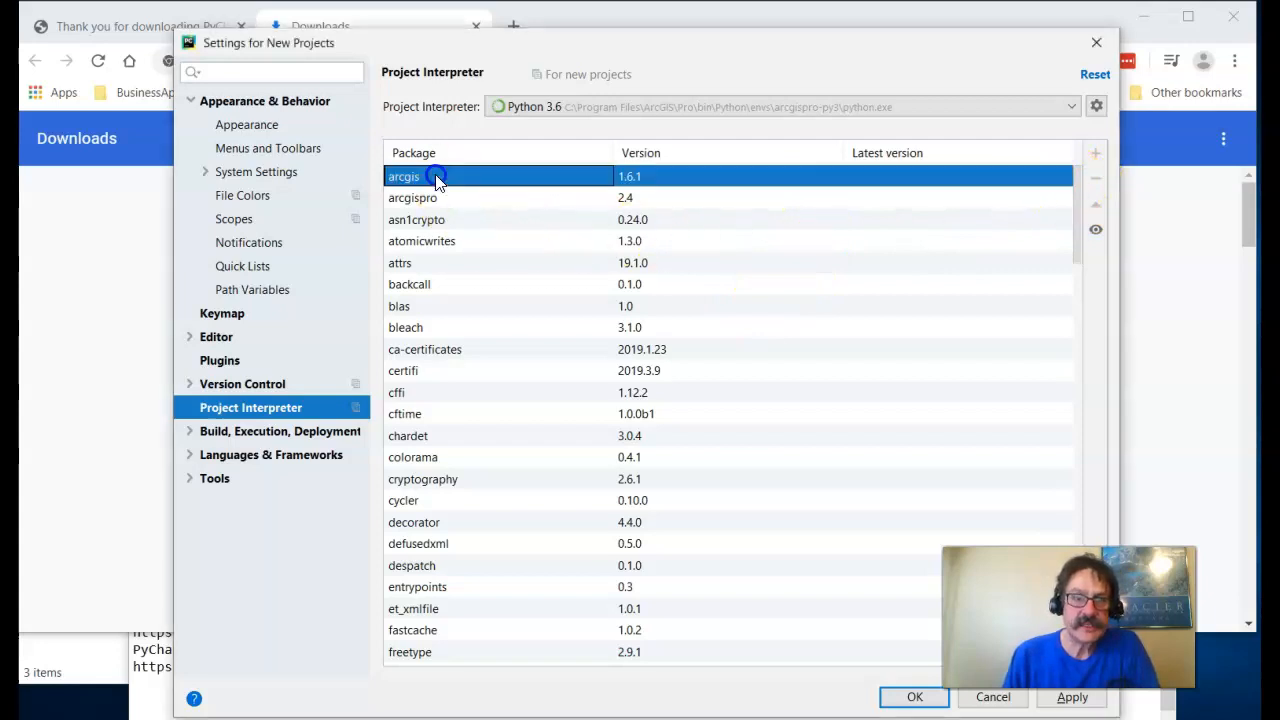
left_click_drag(1076, 208, 1045, 458)
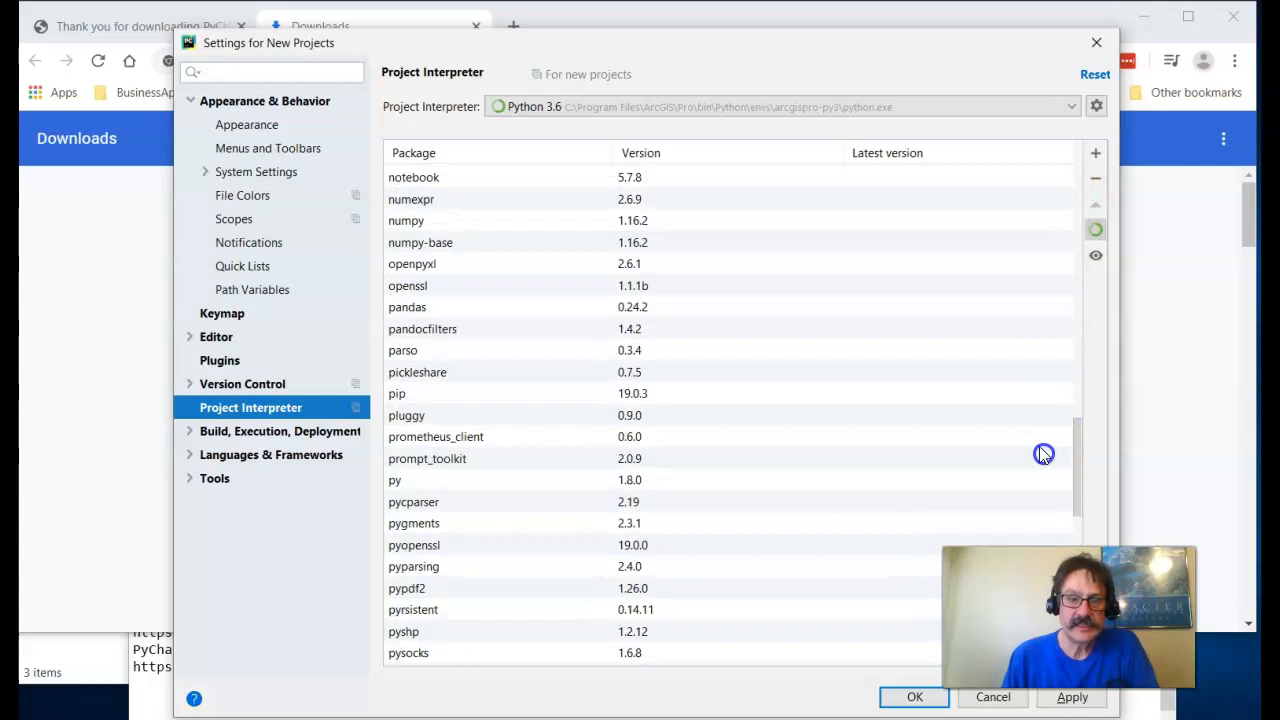
left_click(924, 703)
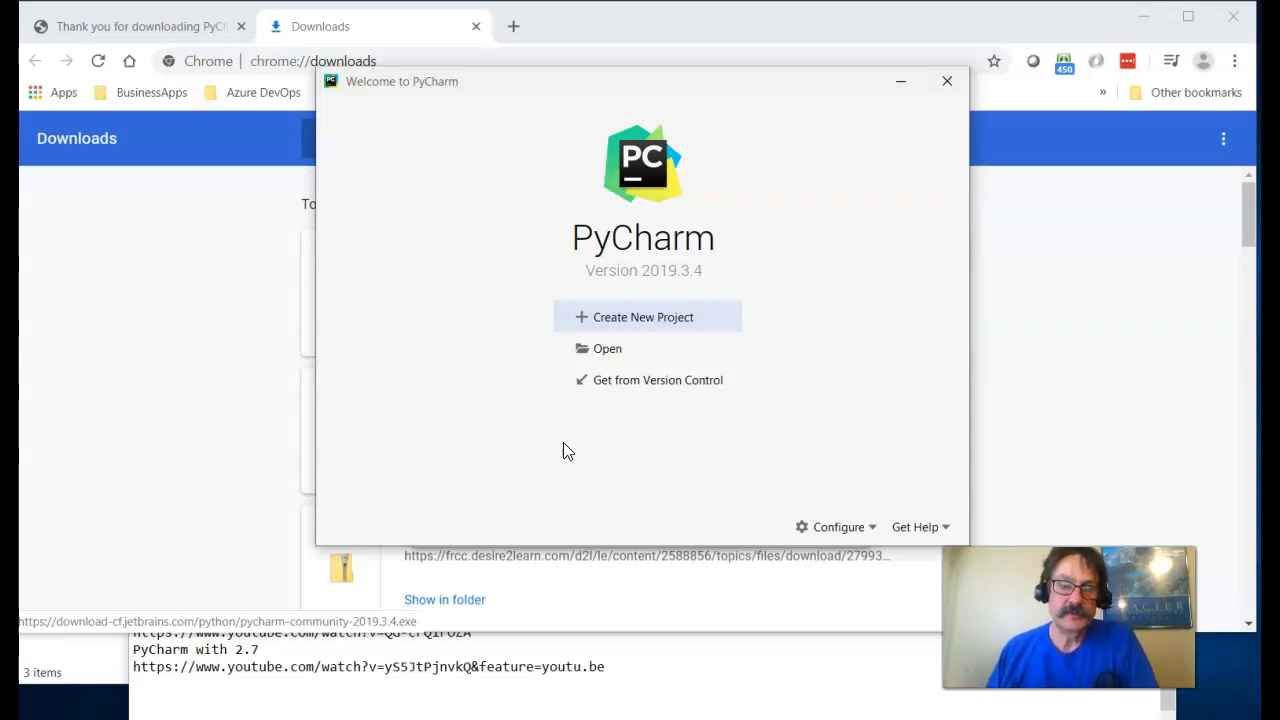
Create a new project named testPY using the existing Python 3.6 arcgispro-py3 interpreter and dismiss the Tip of the Day.
left_click(675, 318)
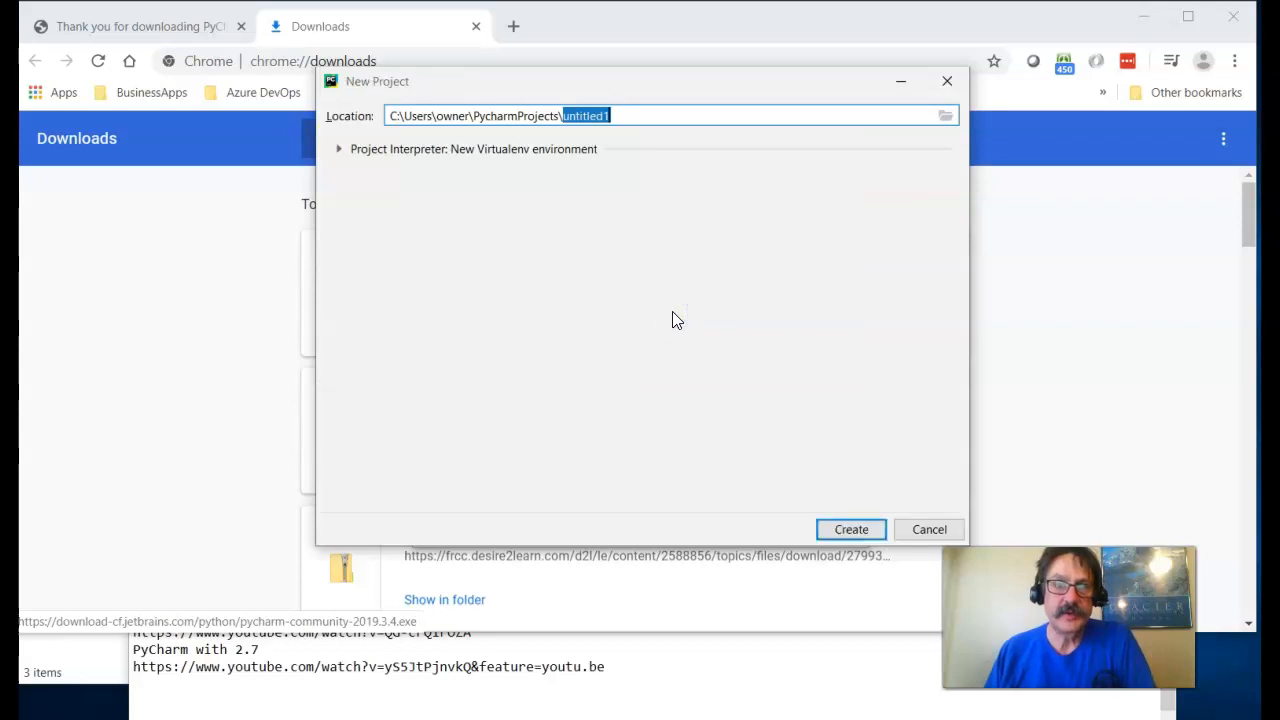
type("testPY")
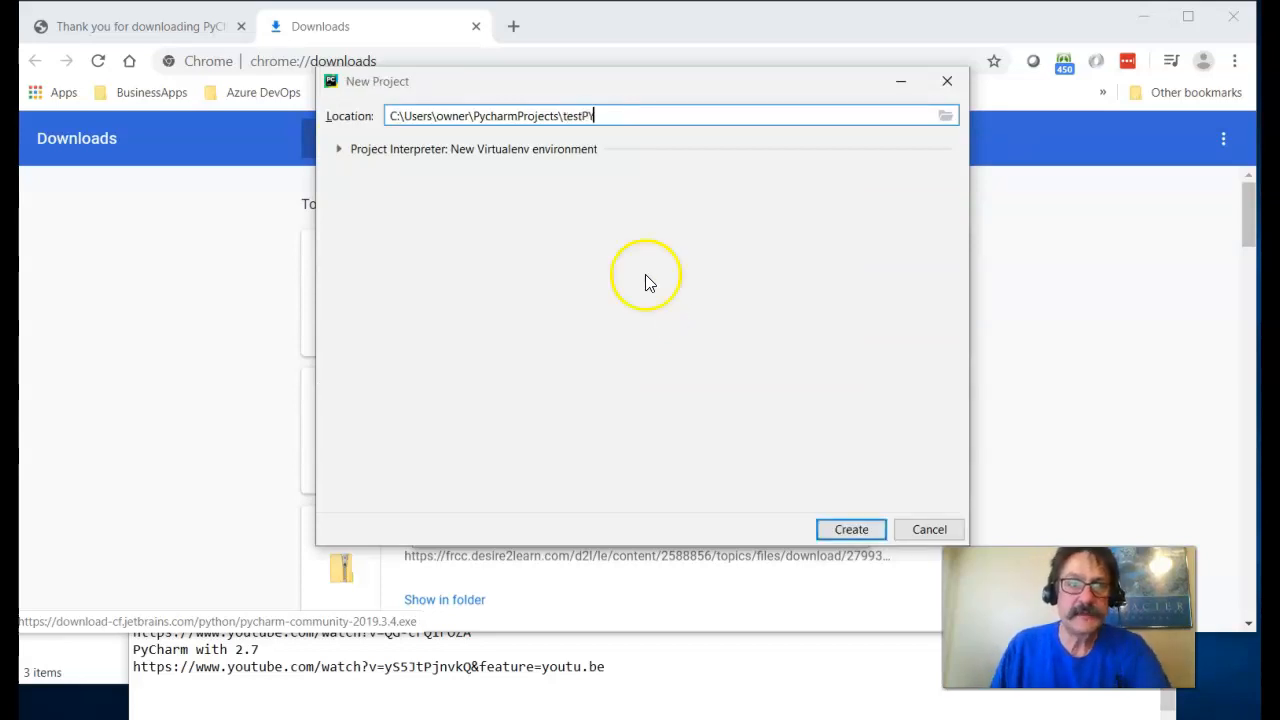
left_click(491, 152)
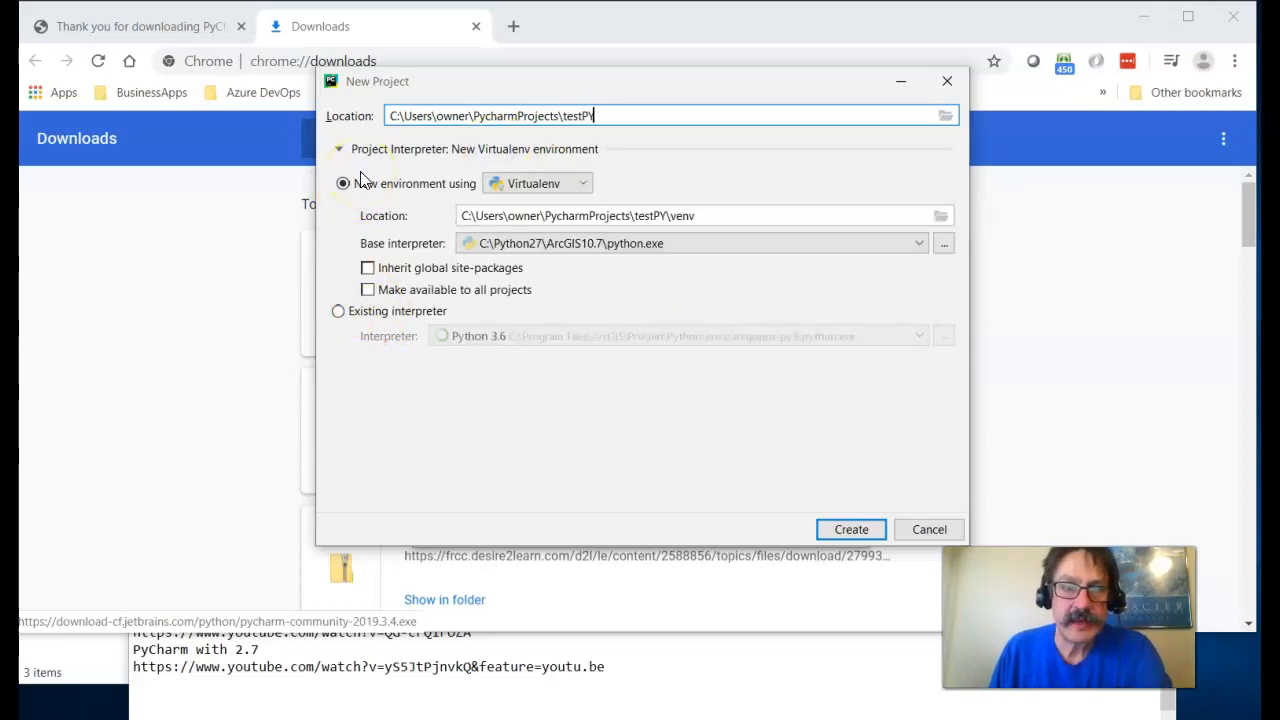
left_click(338, 311)
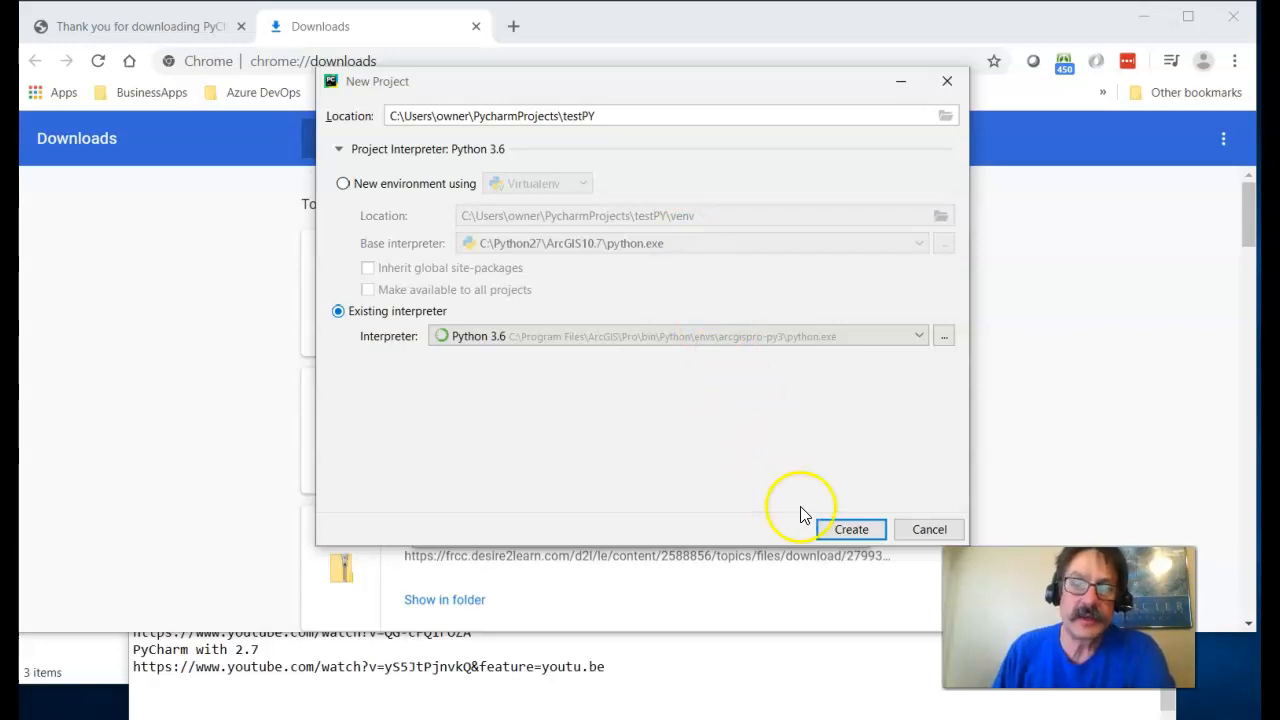
left_click(848, 530)
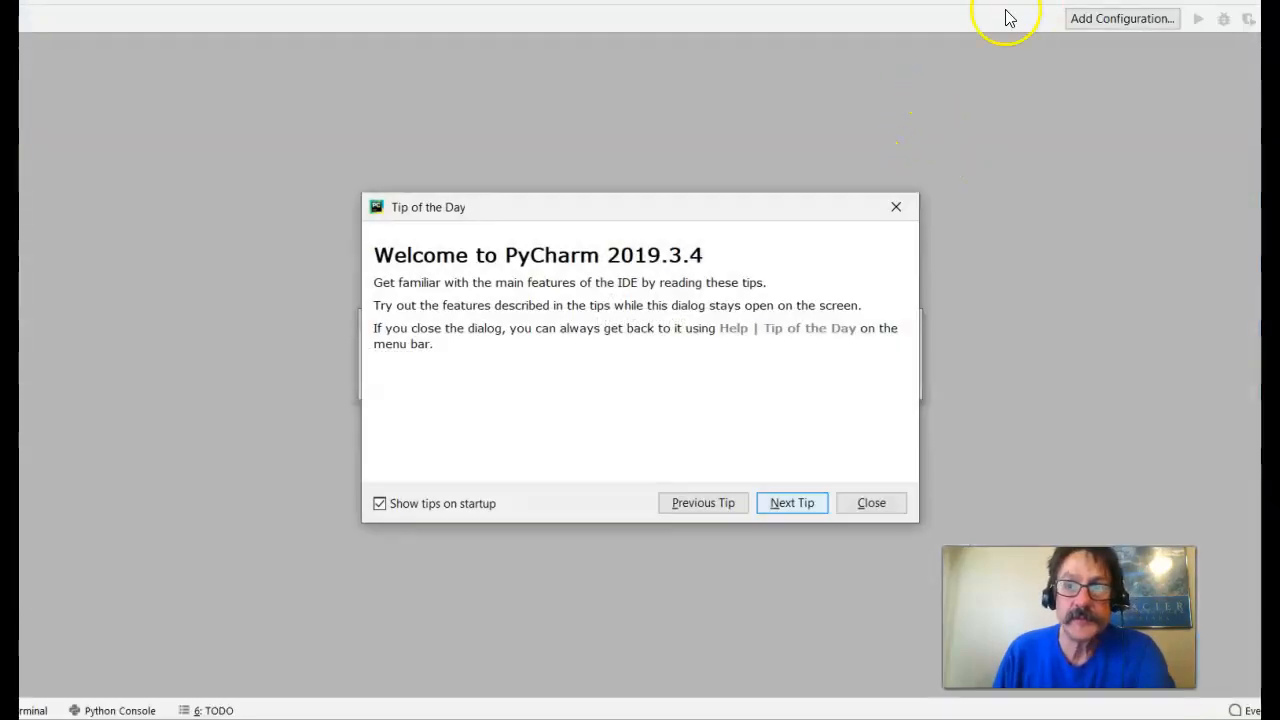
left_click(903, 502)
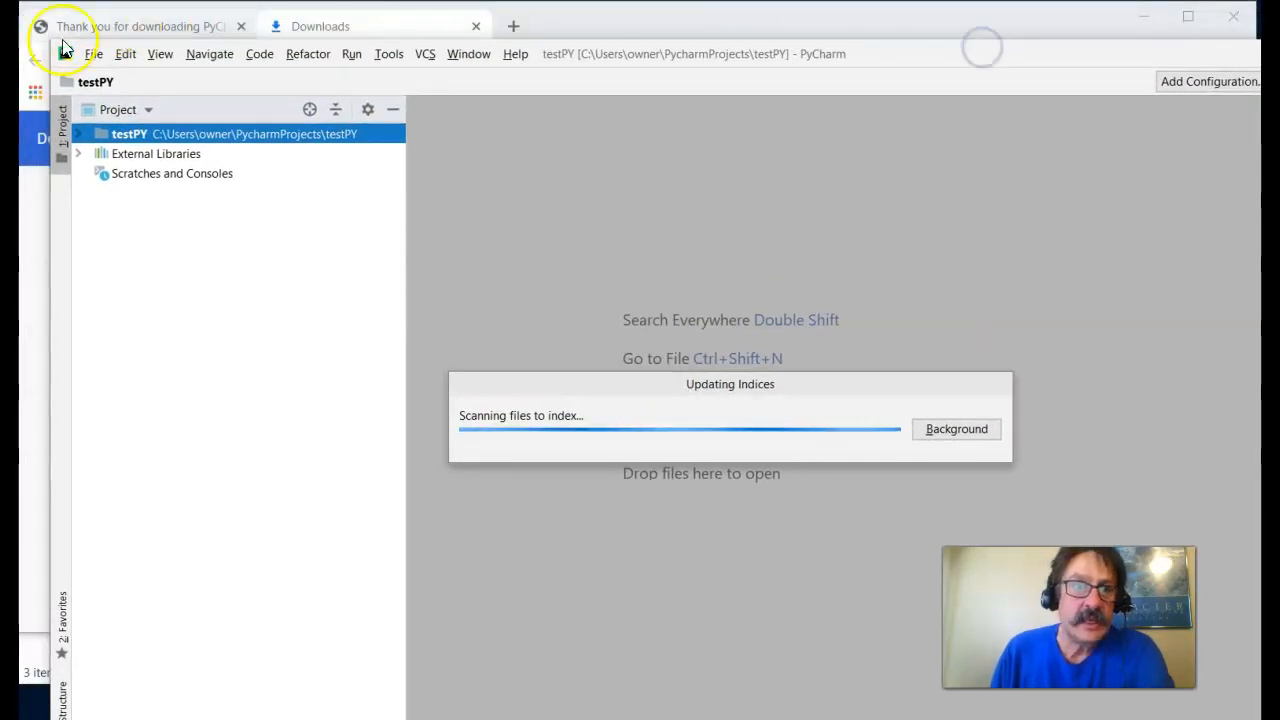
Move and resize the project window to fit the screen and send the index update to the background.
left_click_drag(52, 42, 200, 177)
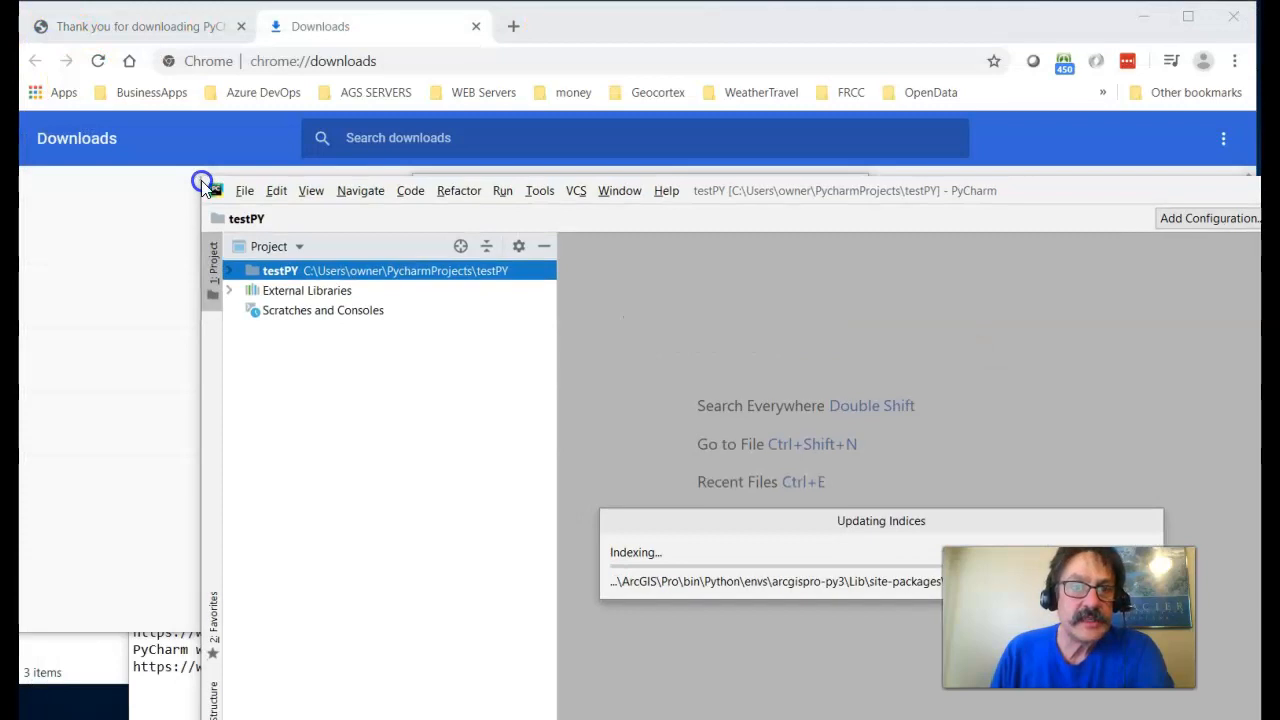
left_click_drag(1077, 200, 900, 22)
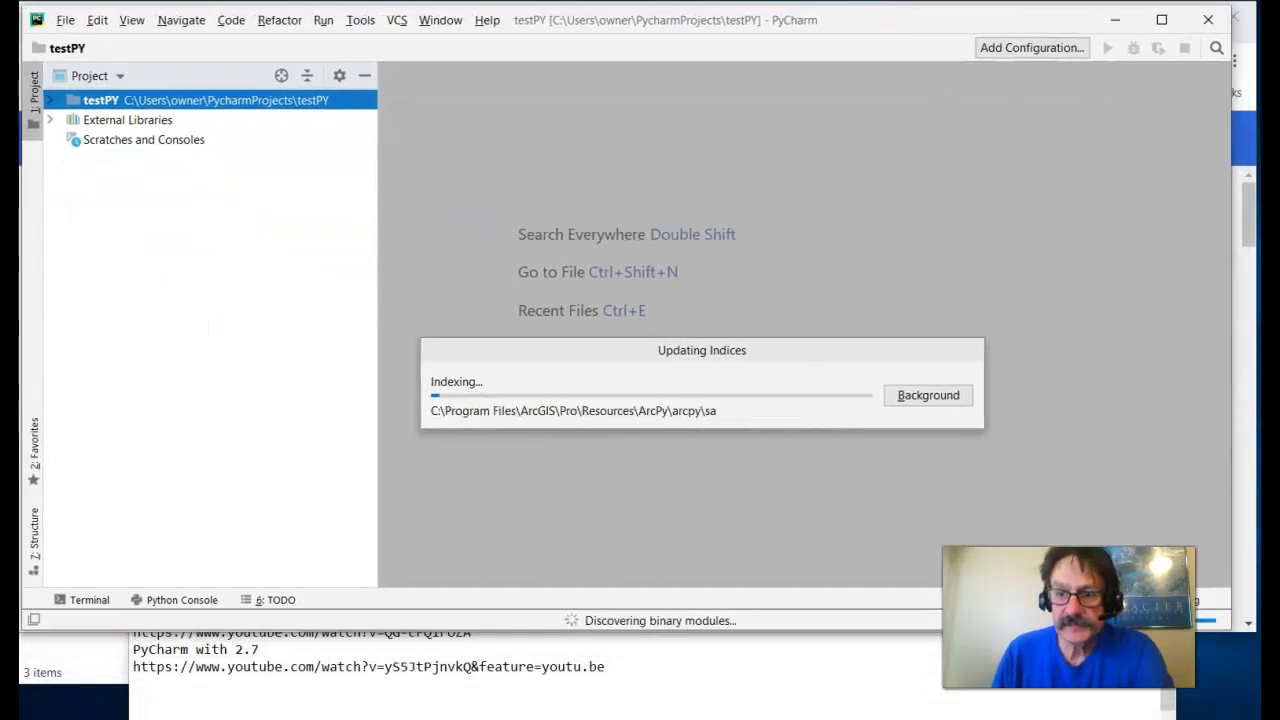
left_click_drag(1230, 628, 1237, 708)
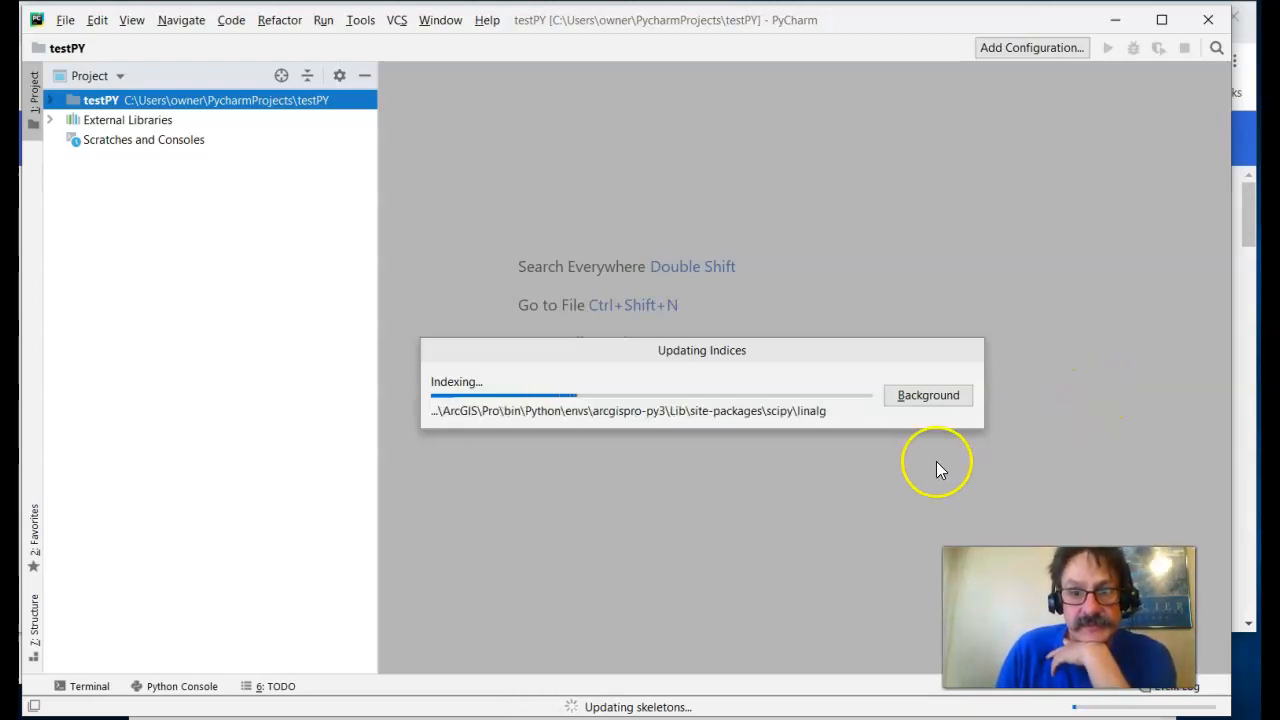
left_click(918, 397)
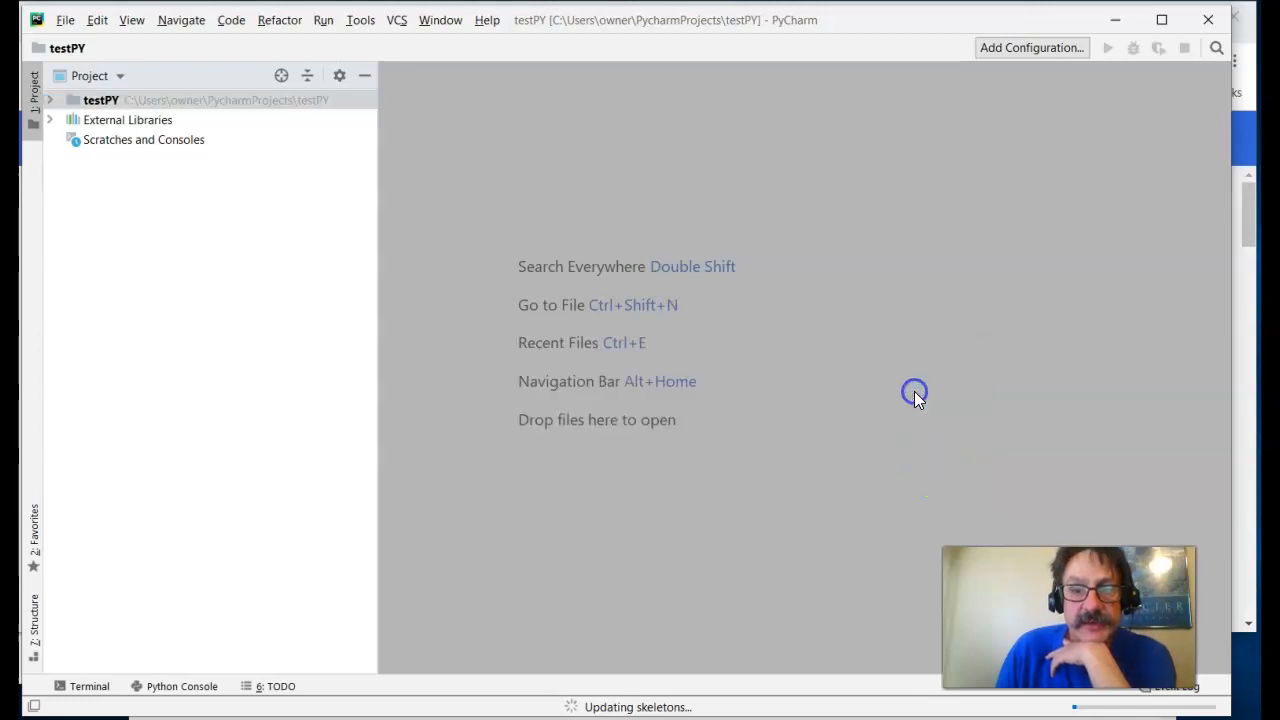
Create a new Python file named test1 in the testPY project folder.
left_click(50, 105)
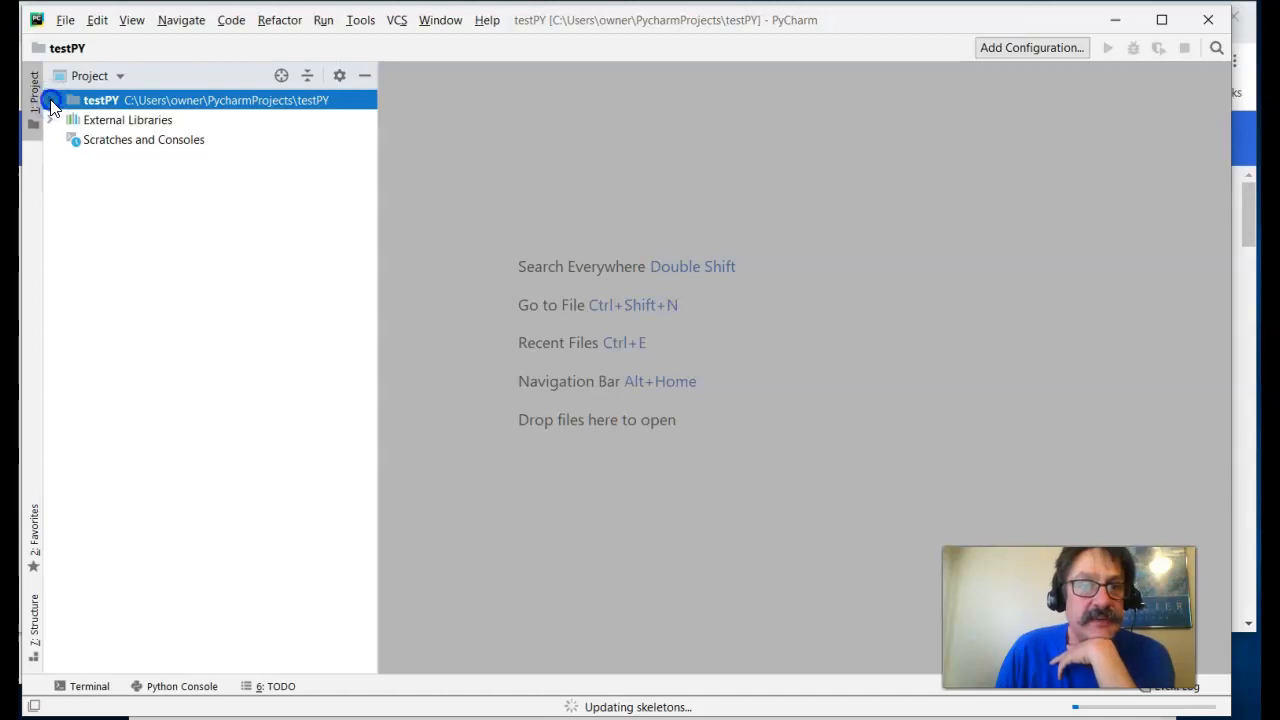
right_click(97, 103)
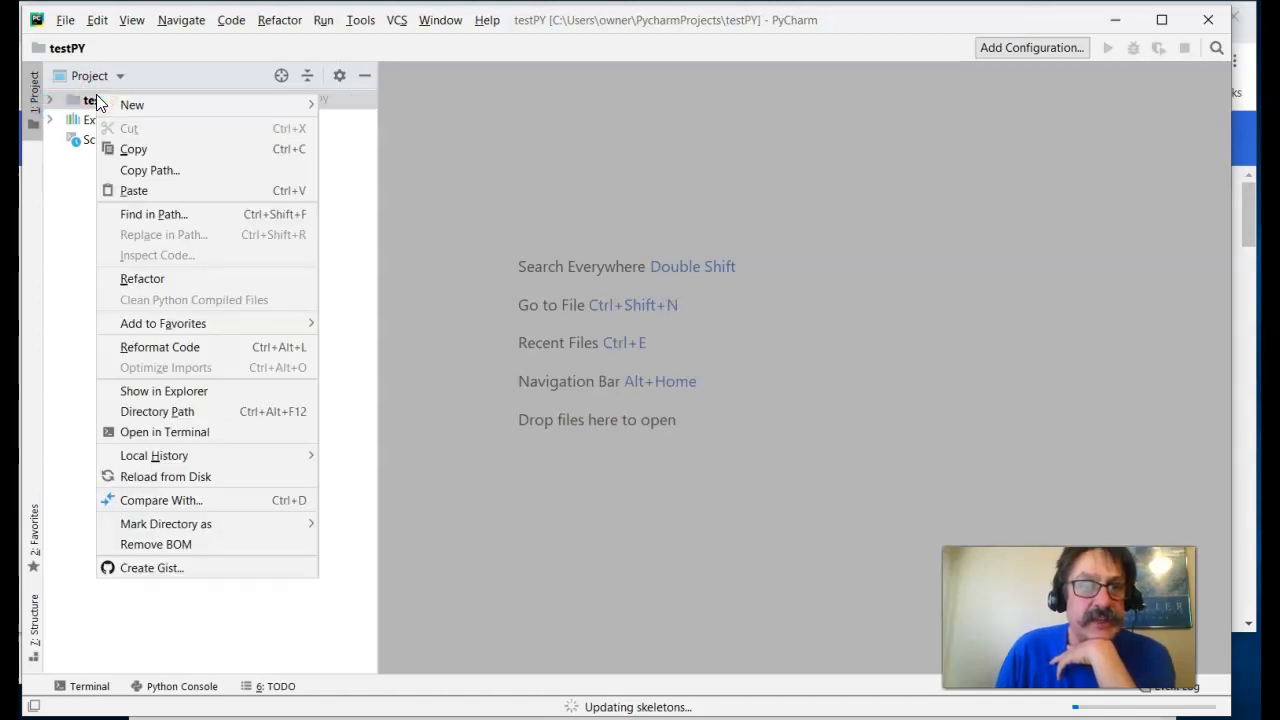
mouse_move(147, 113)
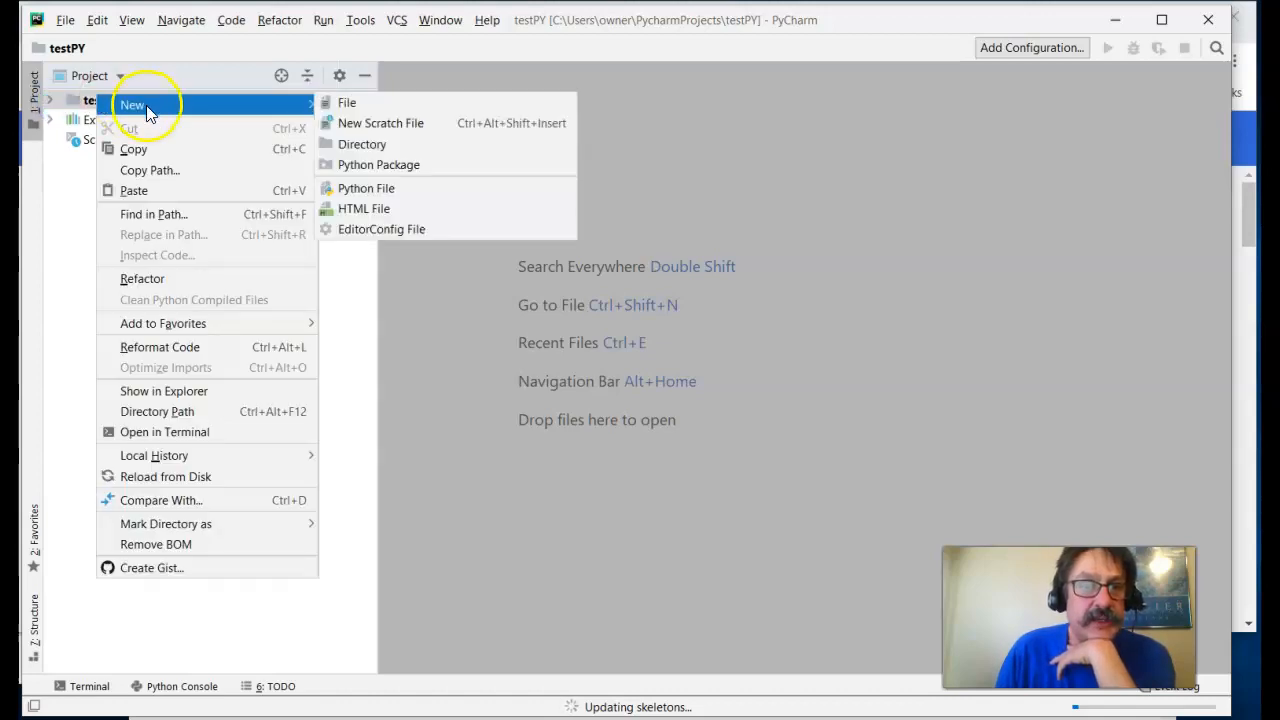
left_click(355, 195)
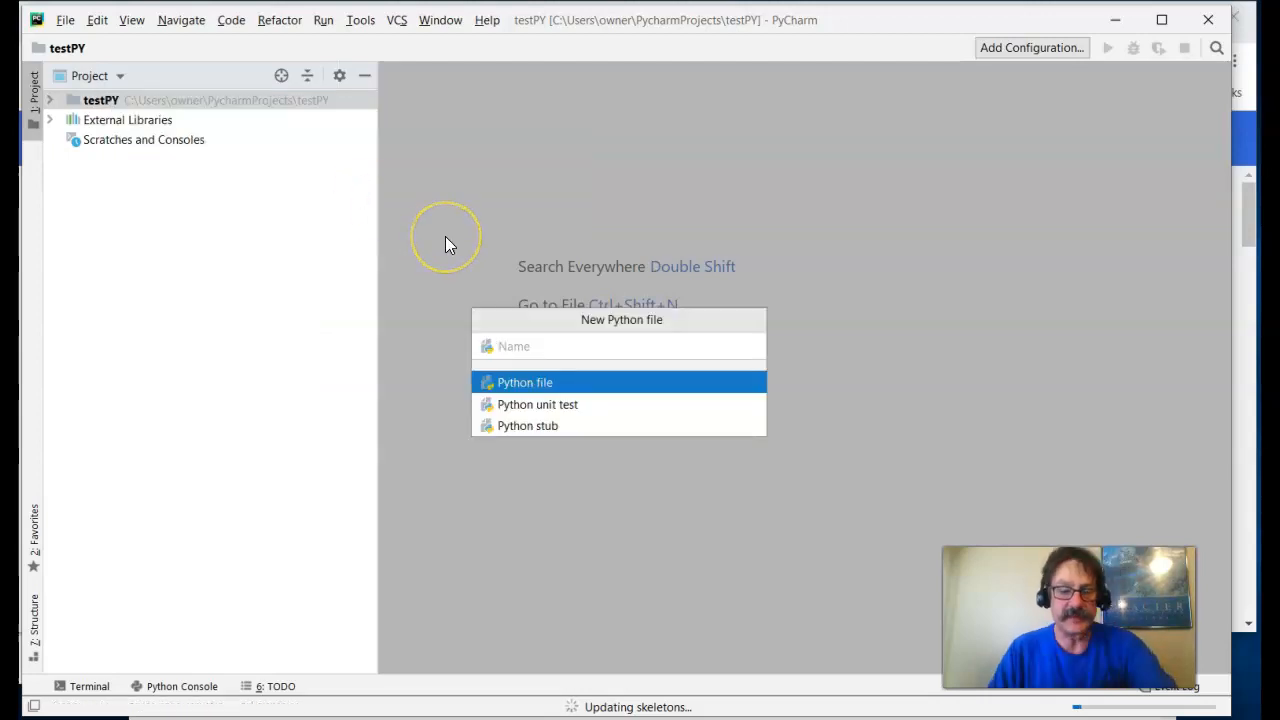
type("test1")
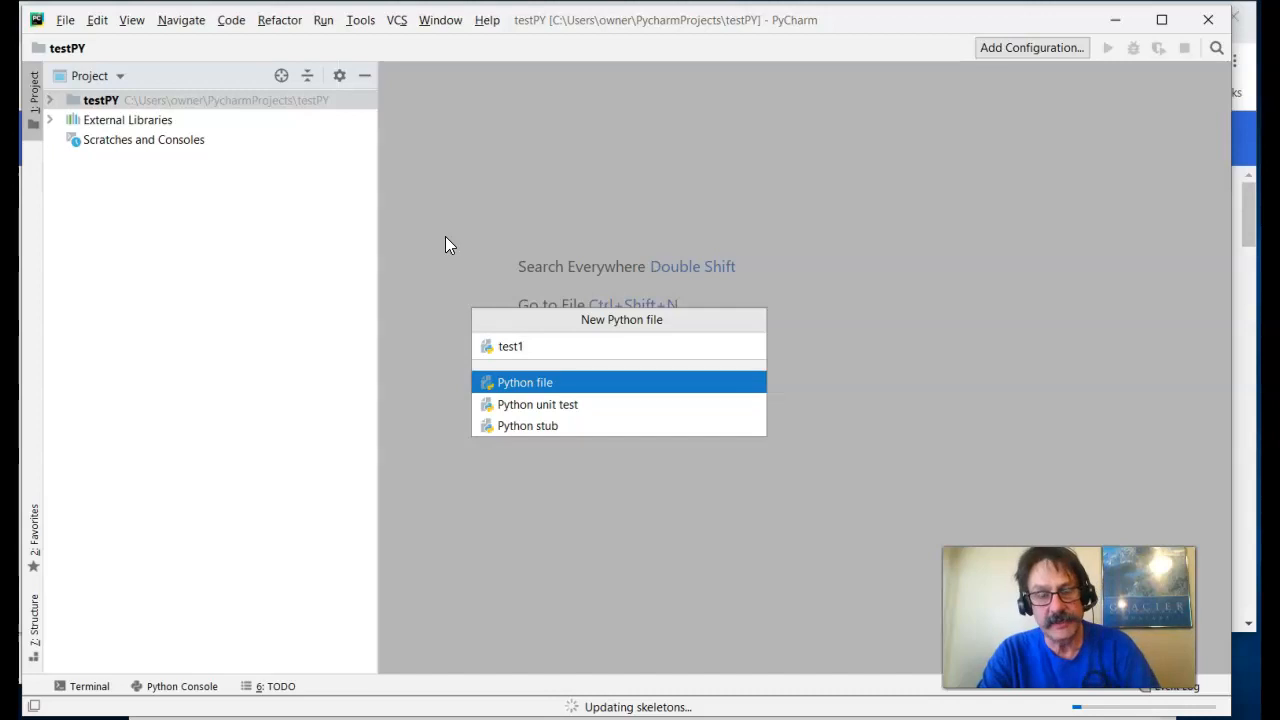
key("Return")
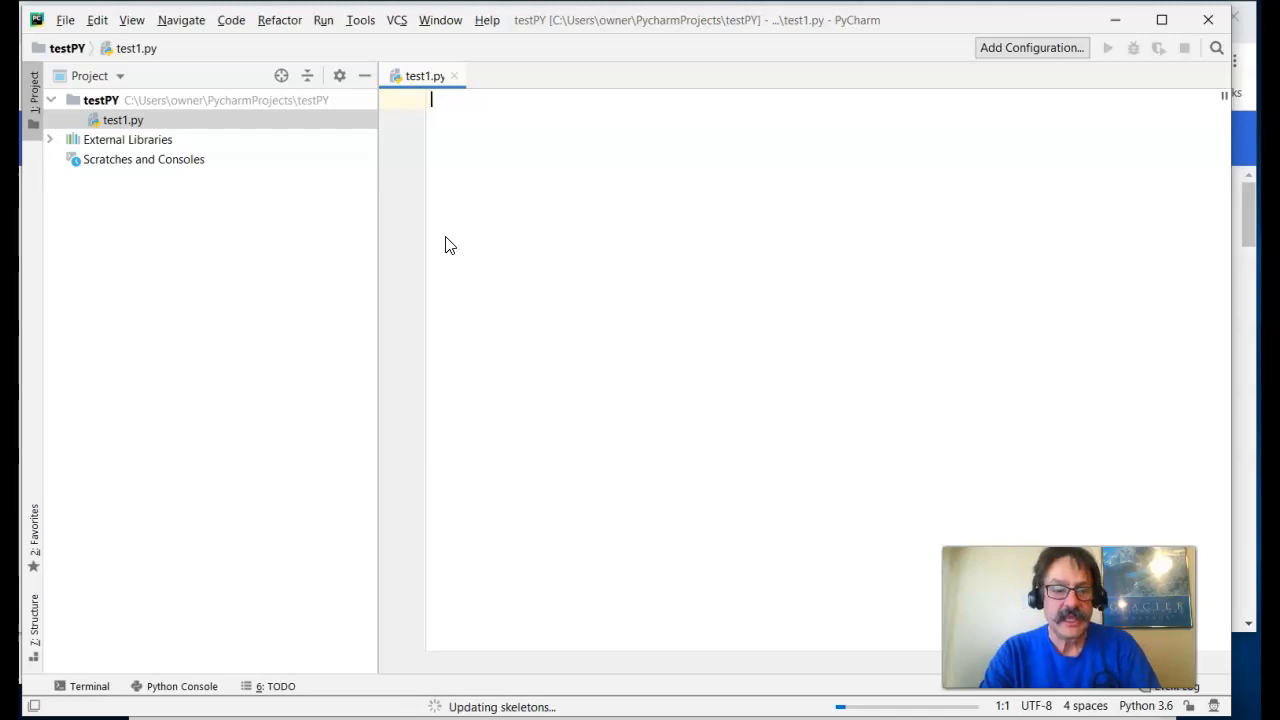
Write a script in test1.py with import sys, import arcp, a blank line and print(sys.version).
type("ys")
key("Return")
type("import arcp")
key("Return")
key("Return")
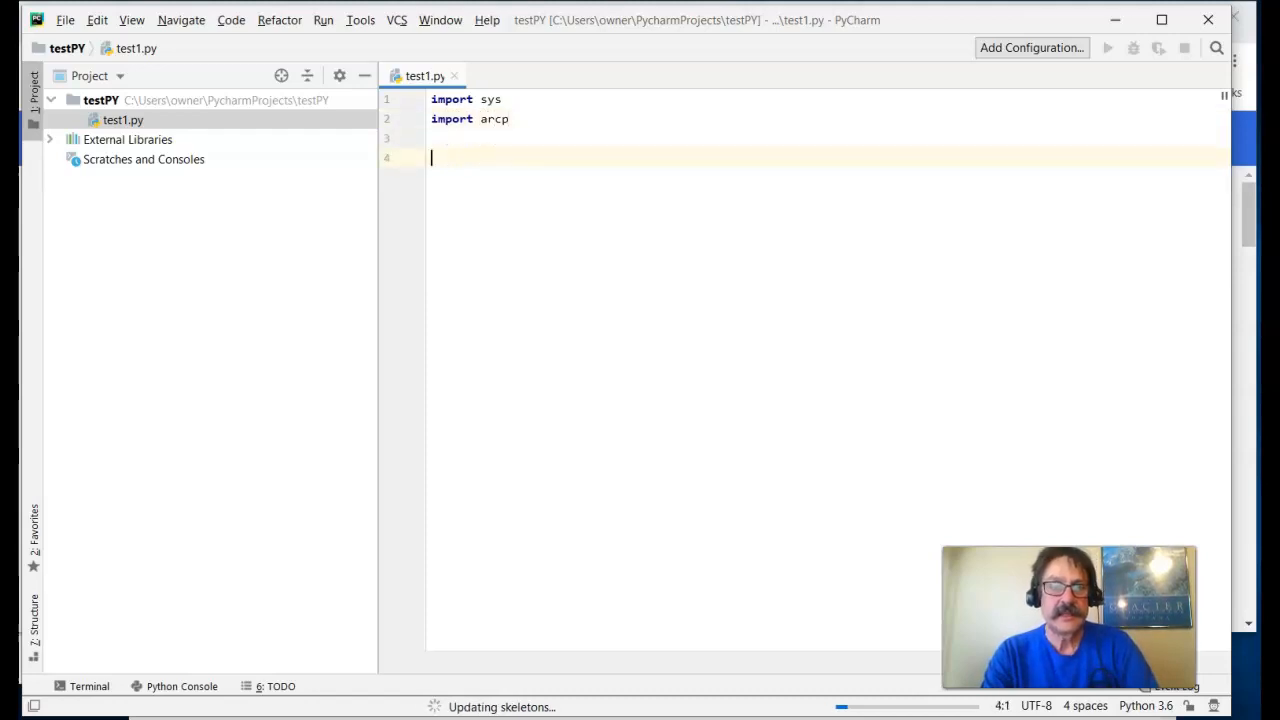
type("print(sys.version")
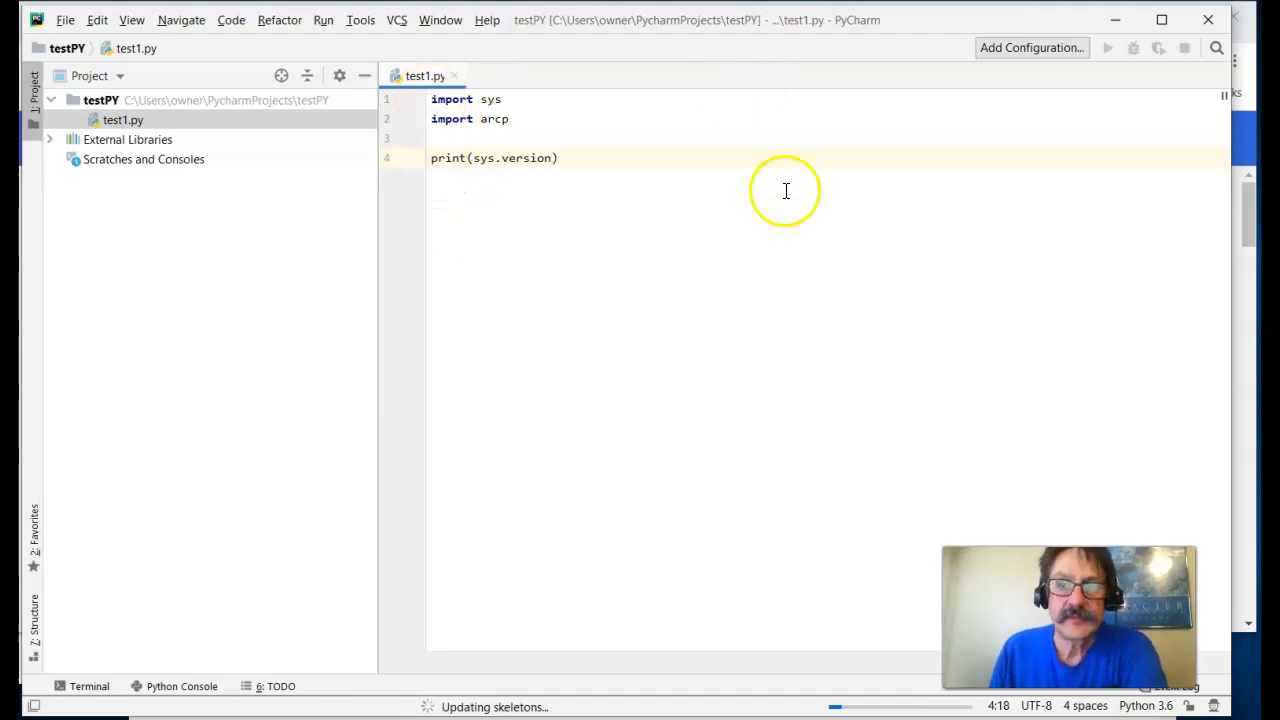
Run test1.py in the Python console and read through its output from start to end.
right_click(687, 270)
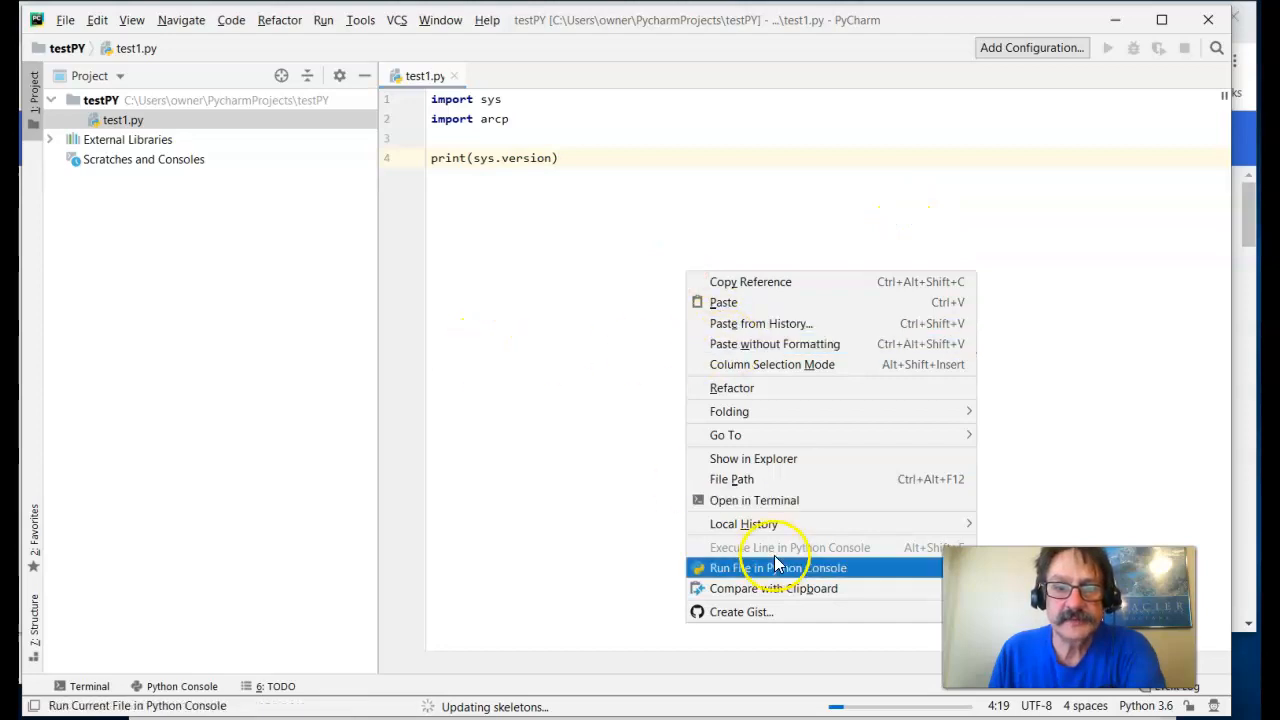
left_click(833, 568)
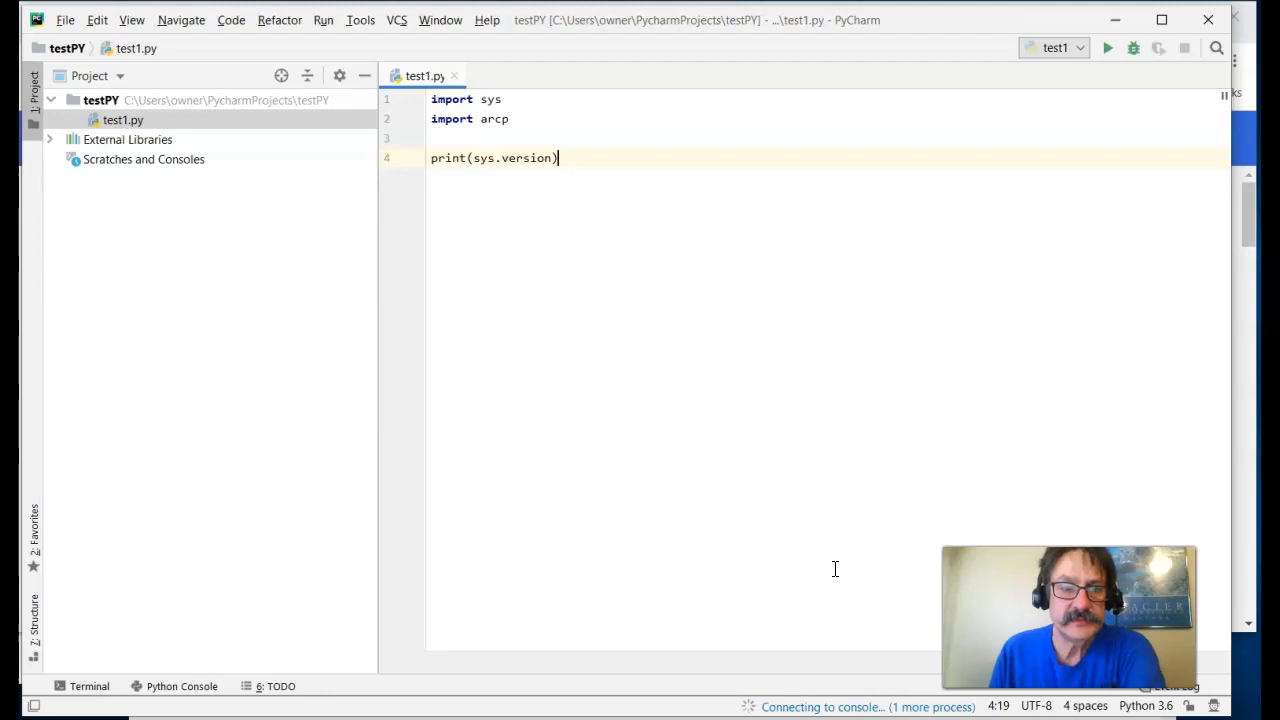
left_click(158, 687)
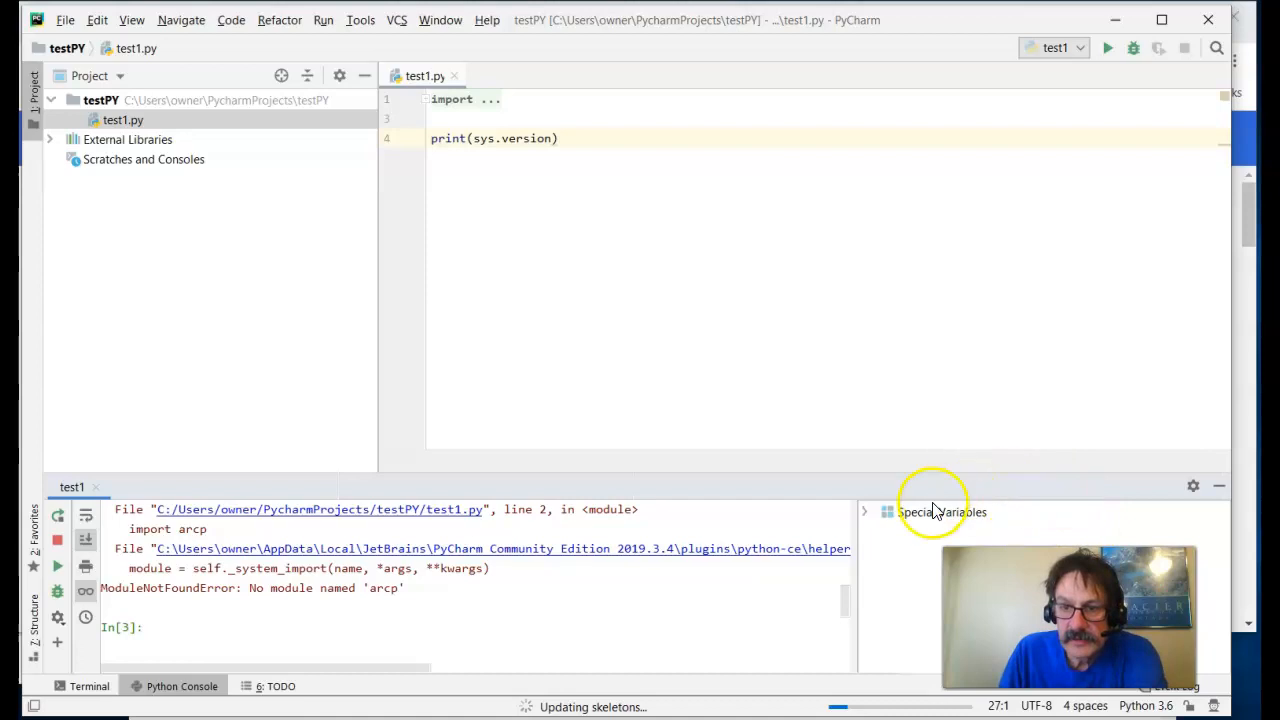
left_click_drag(845, 600, 850, 514)
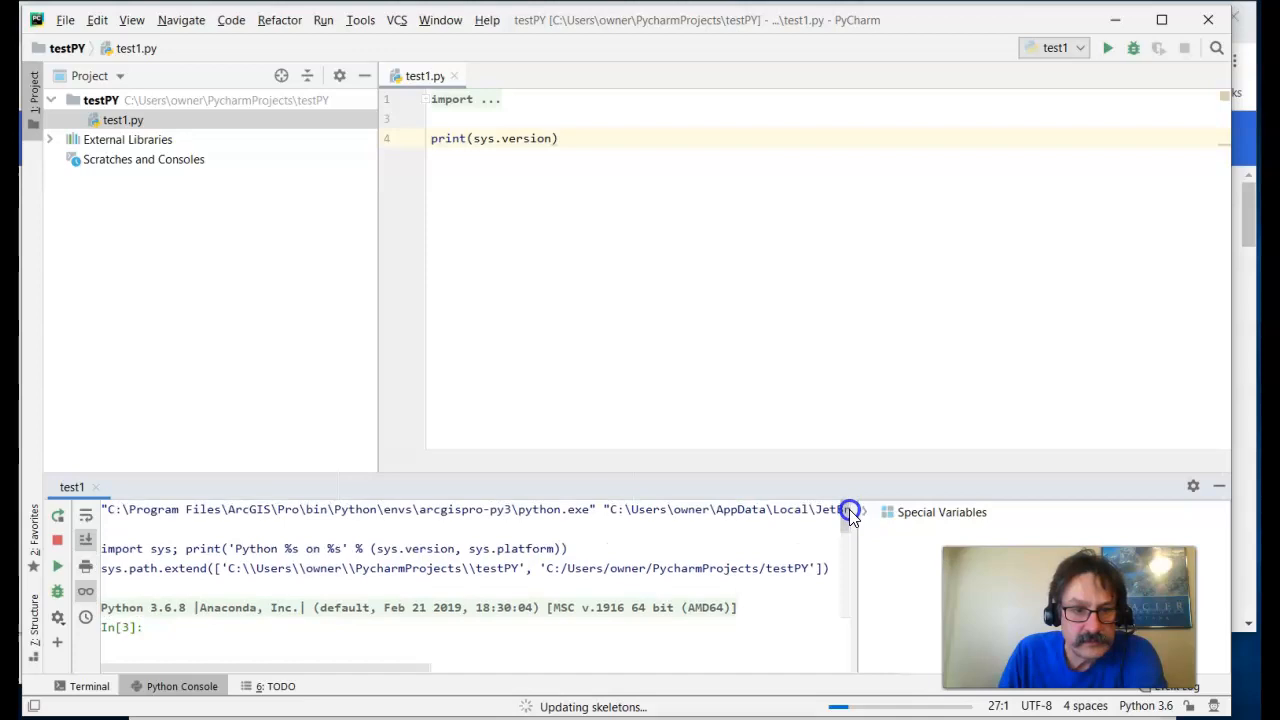
left_click_drag(850, 514, 846, 603)
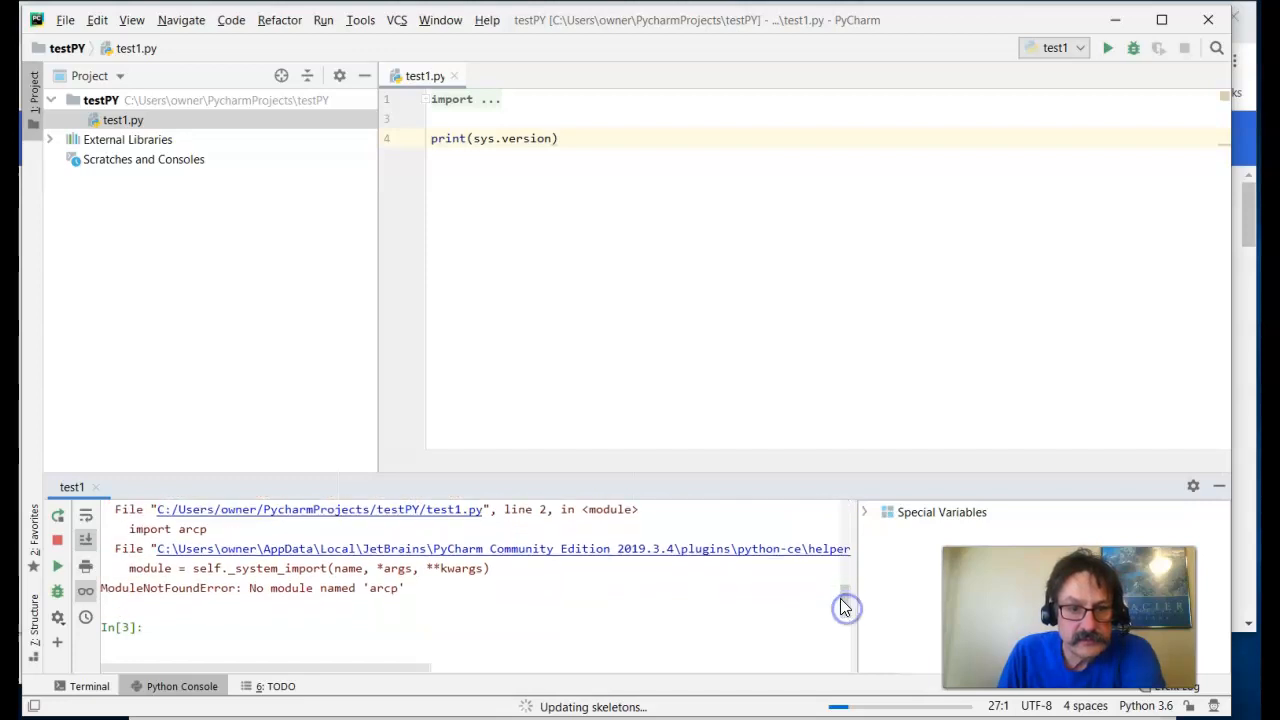
Expand the folded imports, correct the second one to import arcpy, and run the test1 configuration again.
left_click(586, 140)
left_click(489, 99)
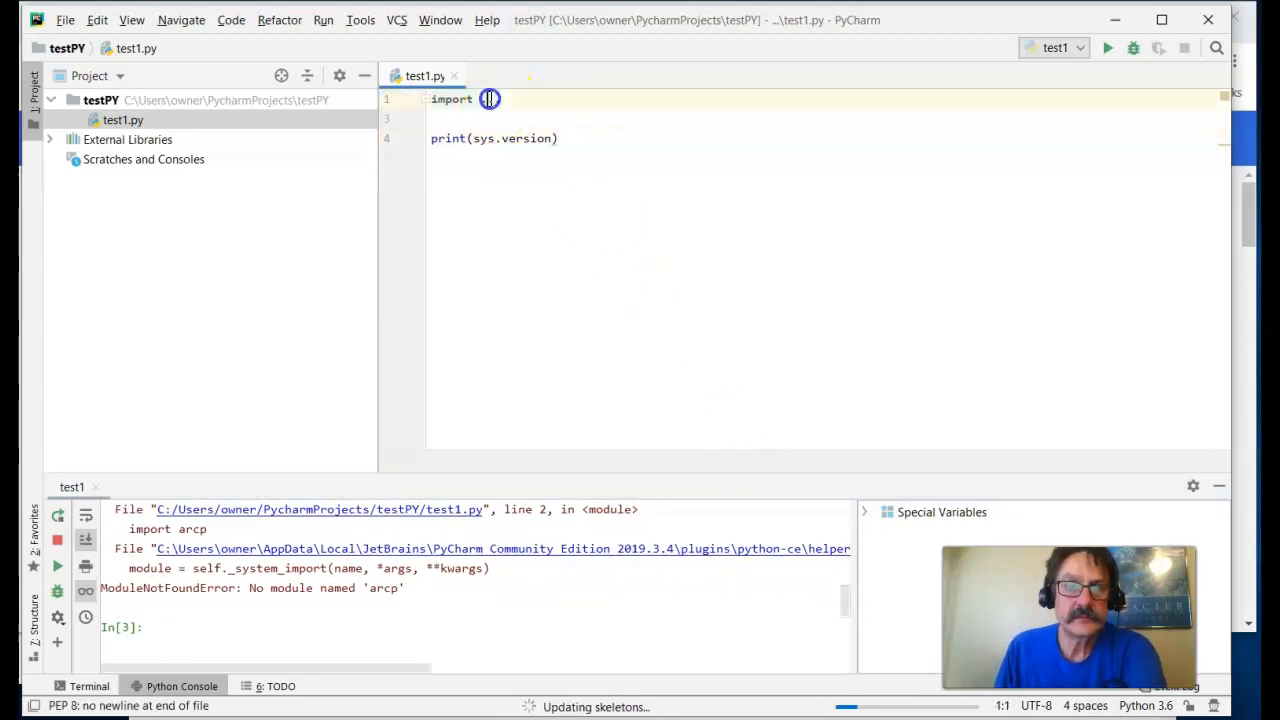
left_click(489, 99)
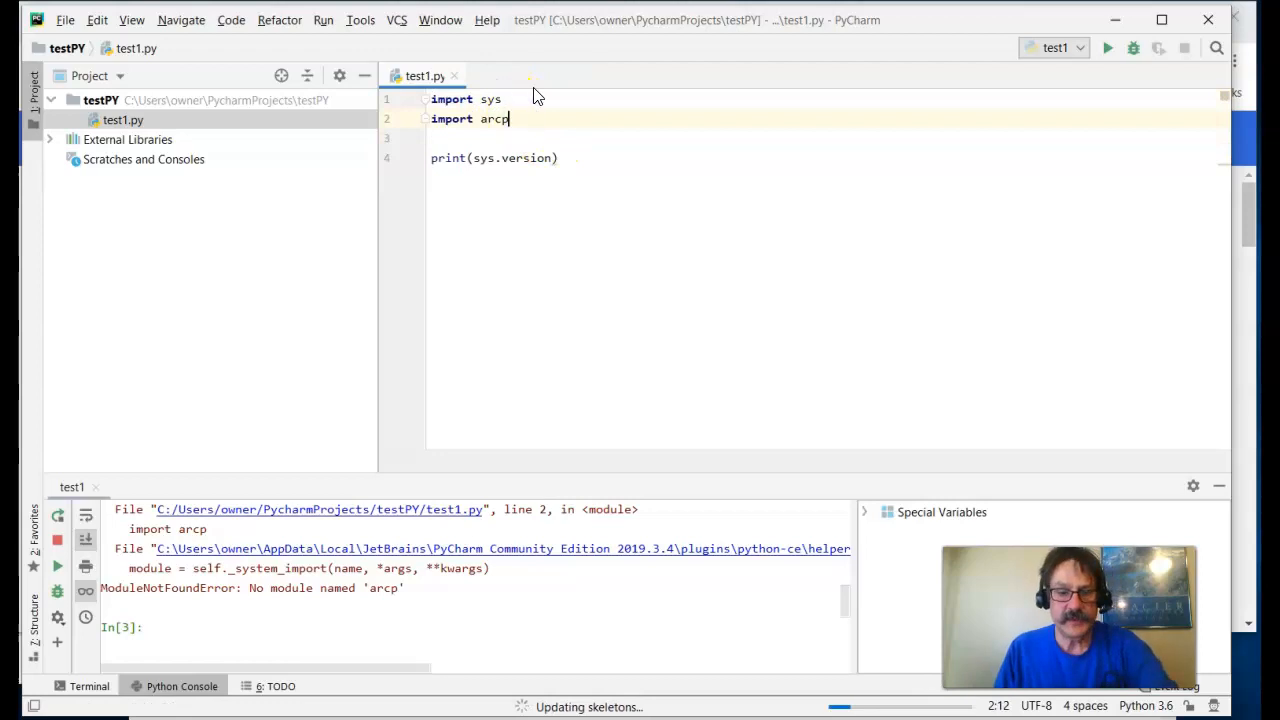
type("y")
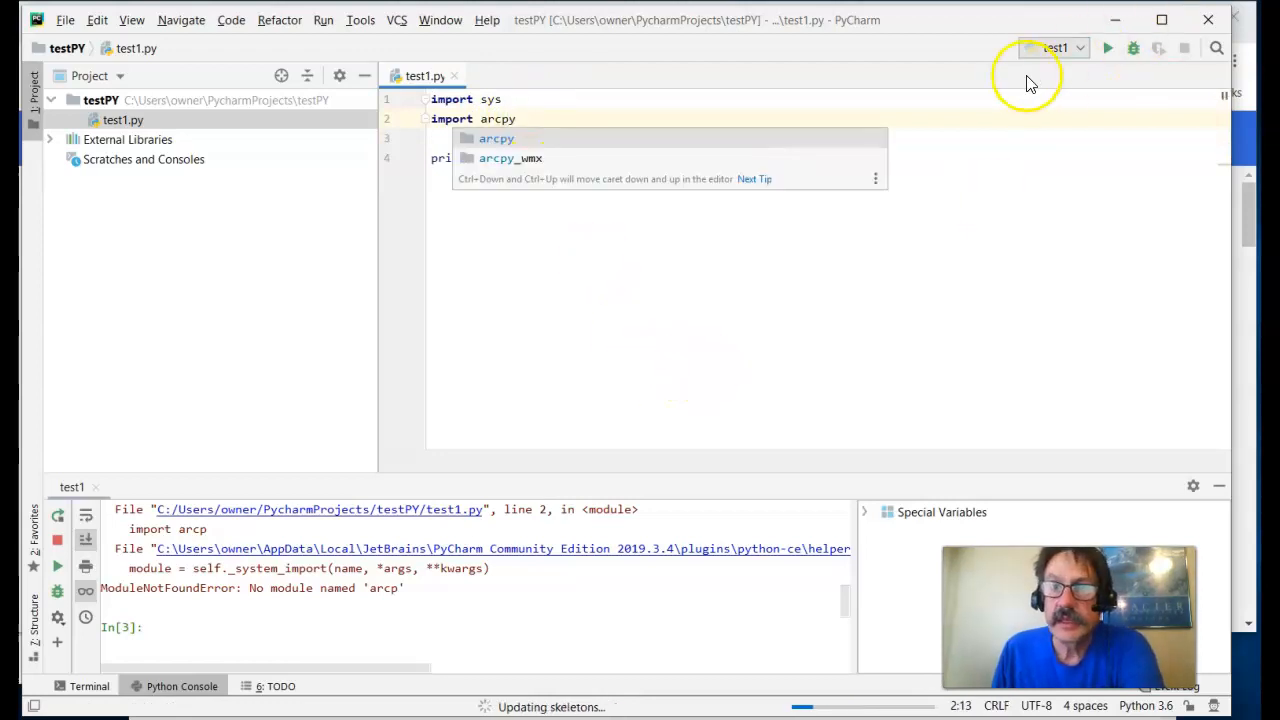
left_click(1108, 50)
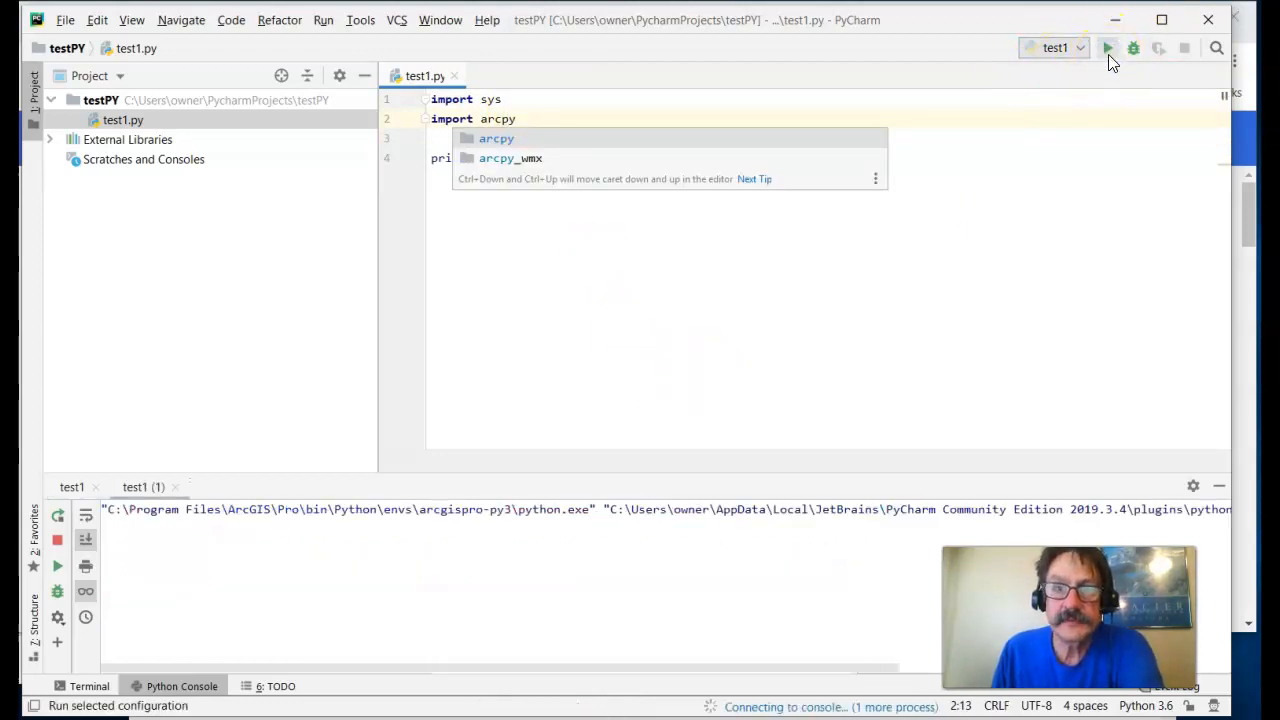
left_click(1108, 52)
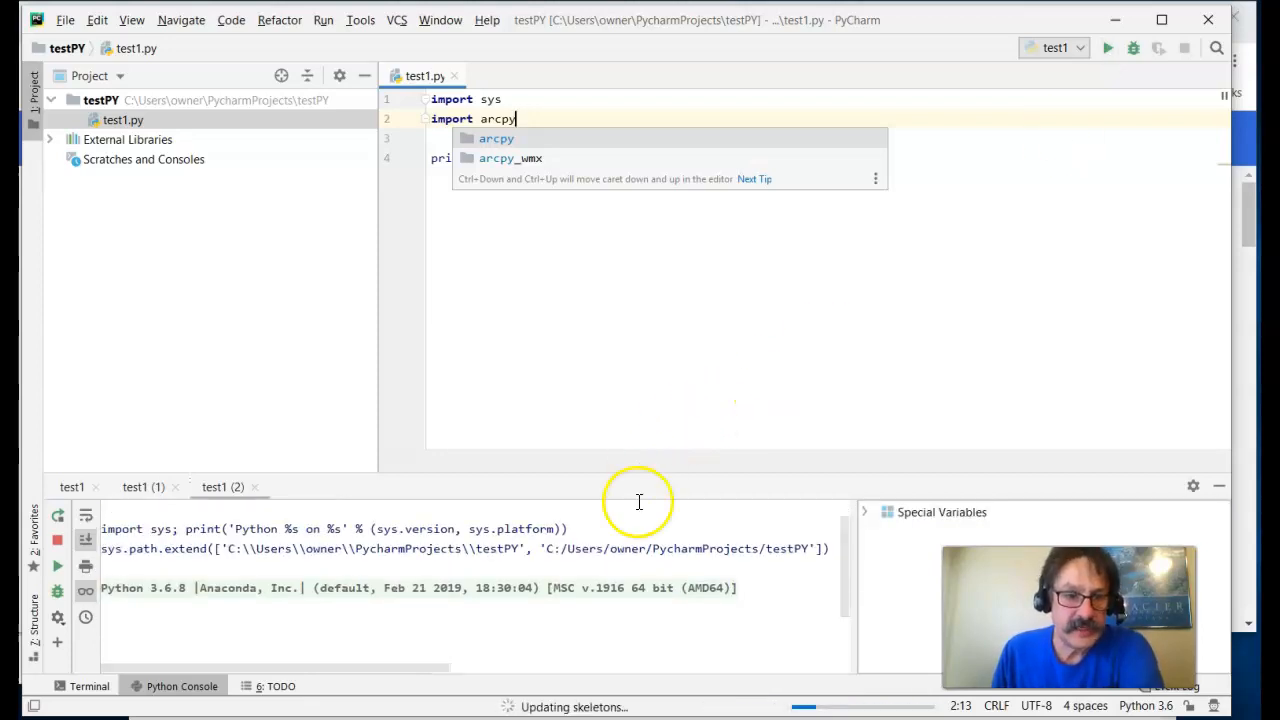
Examine the Python version line in the console output of the latest run, highlighting it, and return to the editor.
left_click(440, 630)
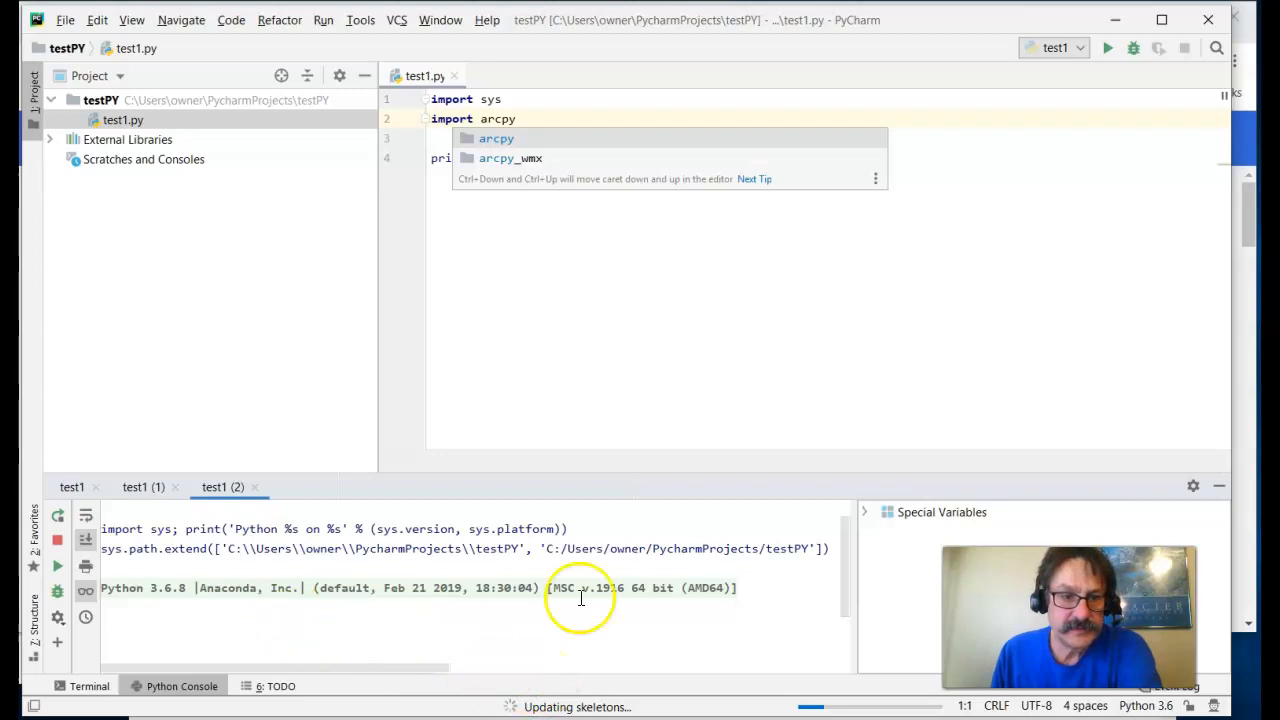
left_click_drag(771, 597, 101, 588)
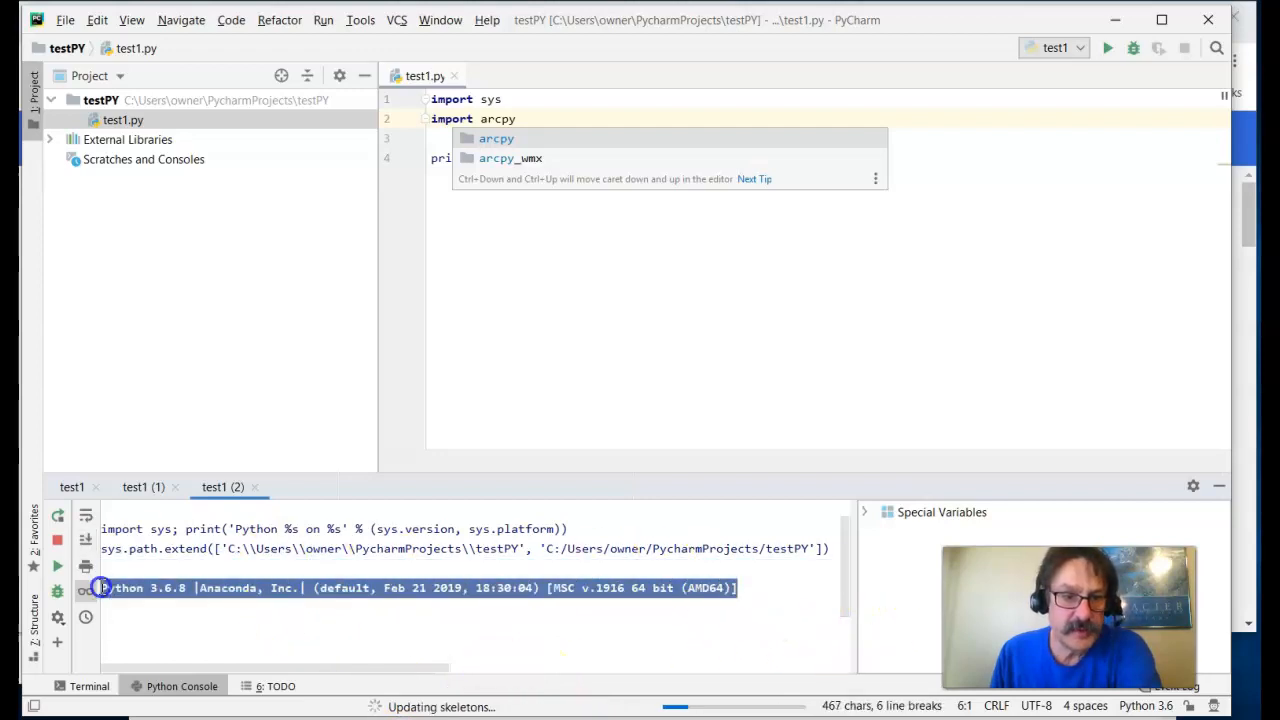
left_click(674, 286)
key("alt+shift+e")
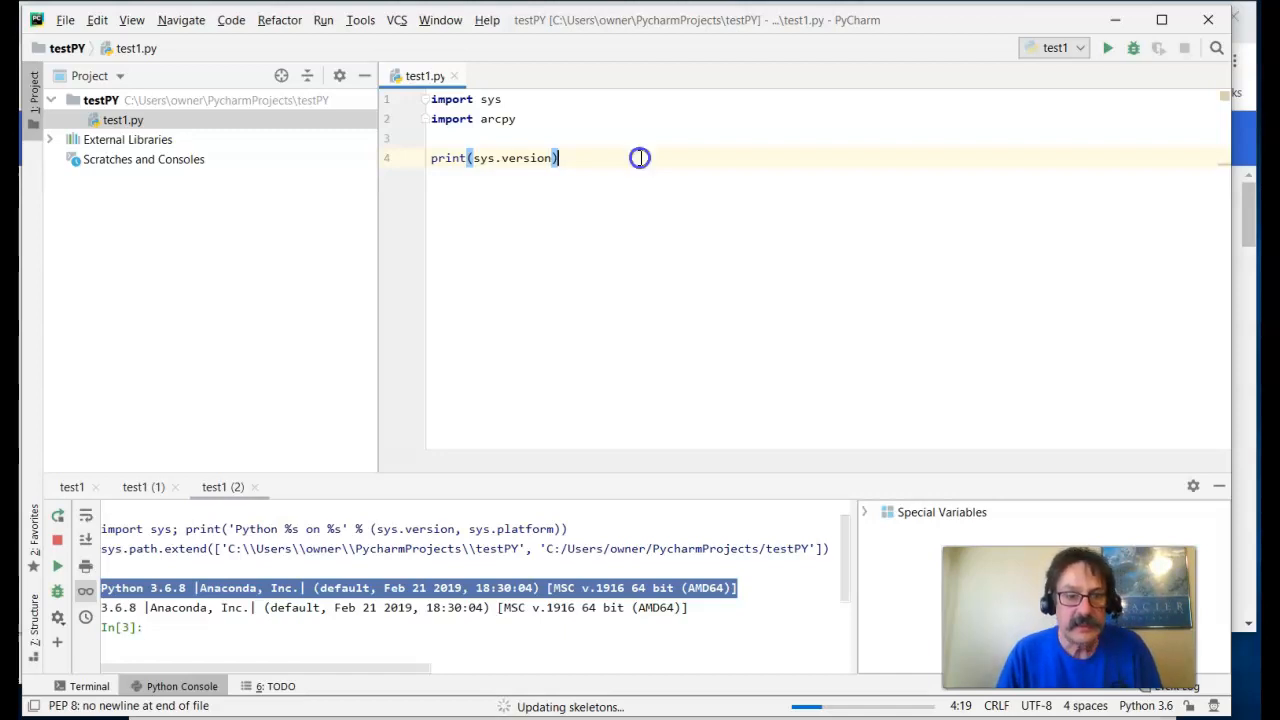
Add an arcpy.Exists() call below the print statement, separated by a blank line.
key("Return")
key("Return")
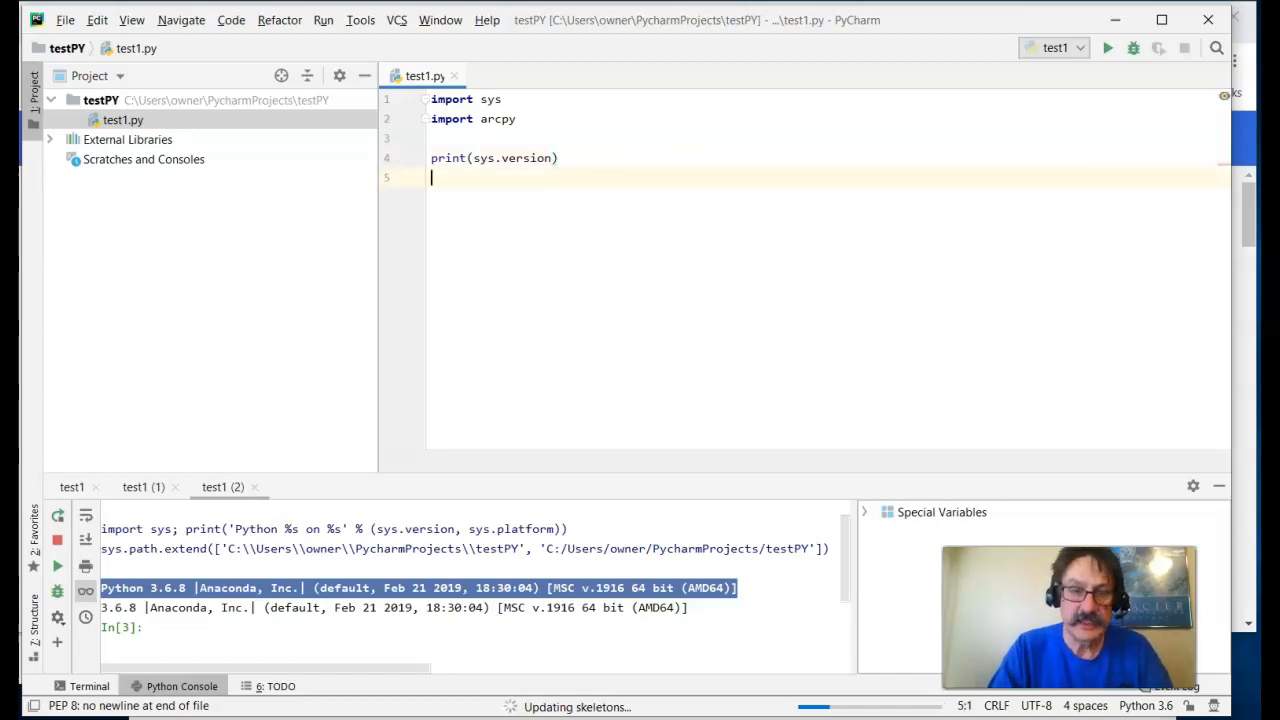
type("arcpy")
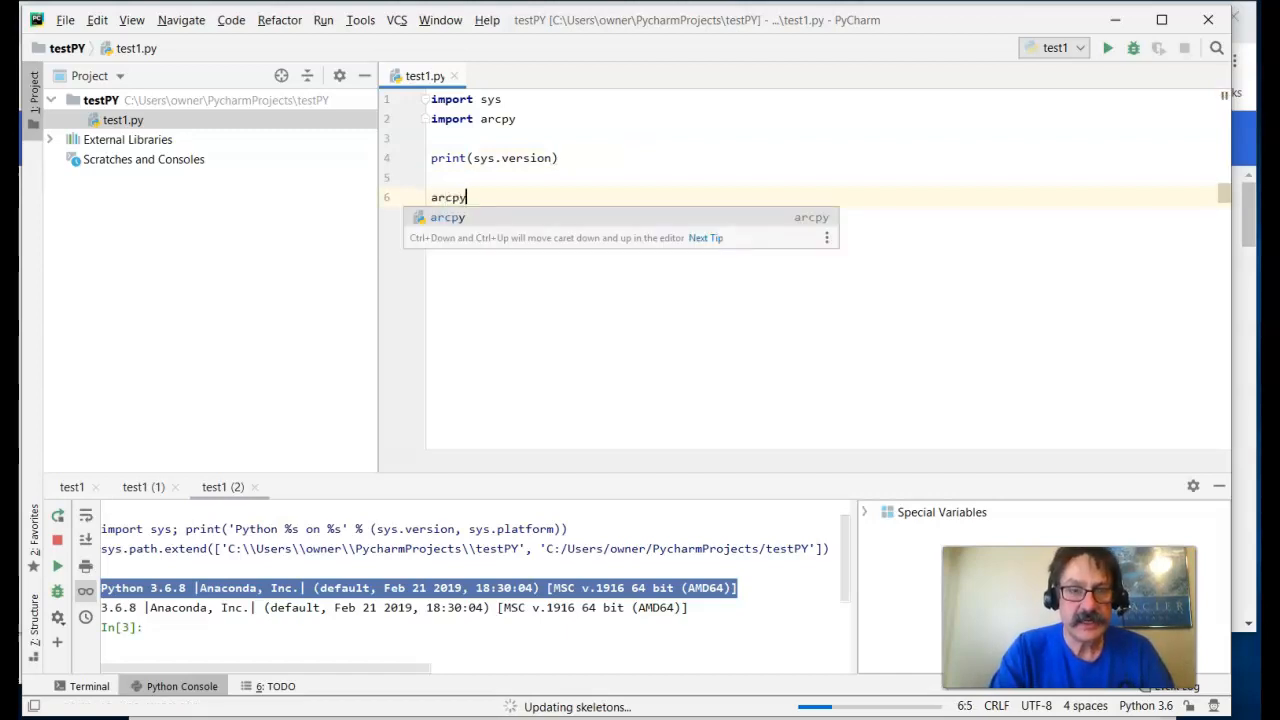
type("..Exists(")
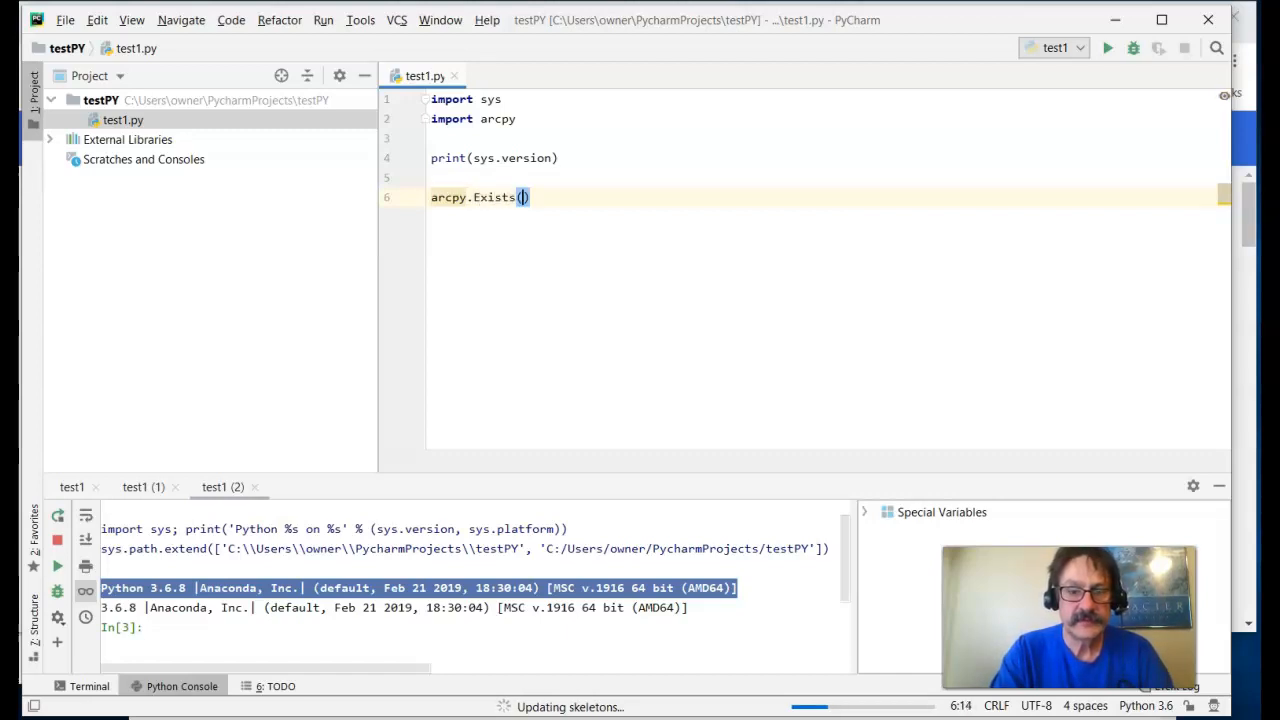
Switch to Notepad and copy the dataset path C:\temp\class.gdb\council_districts.
left_click(850, 718)
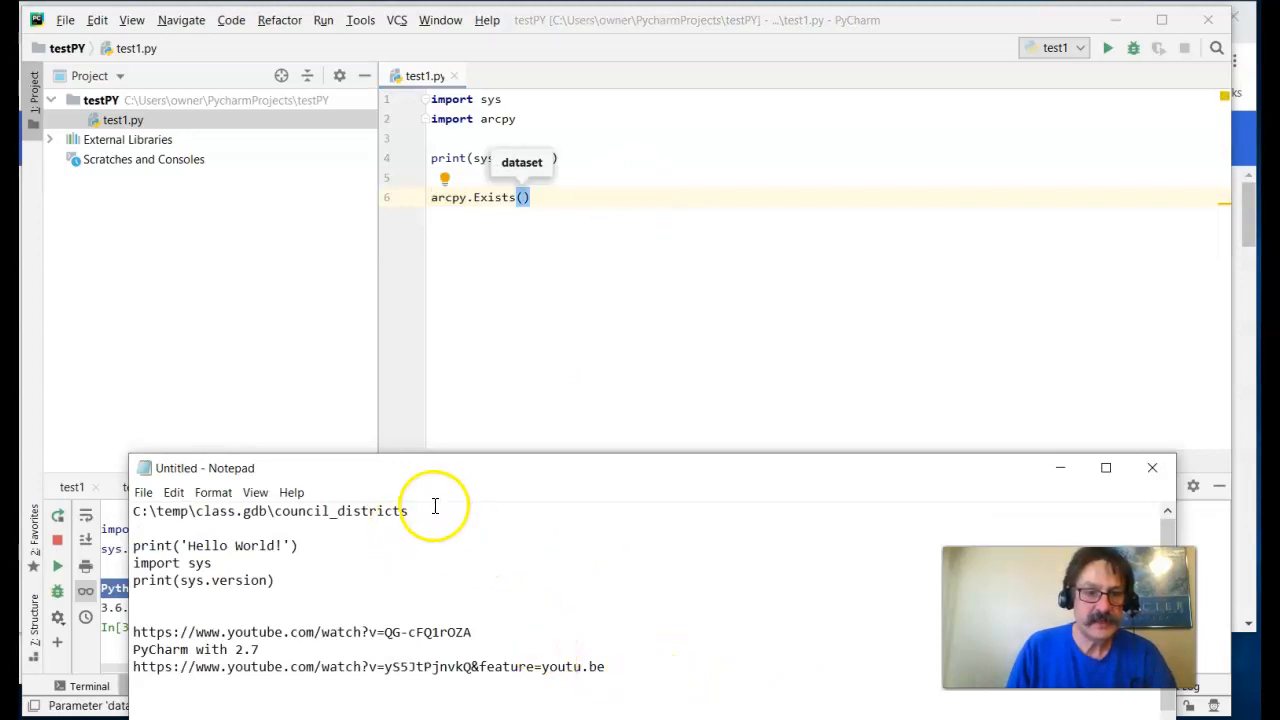
left_click_drag(435, 507, 122, 482)
key("ctrl+c")
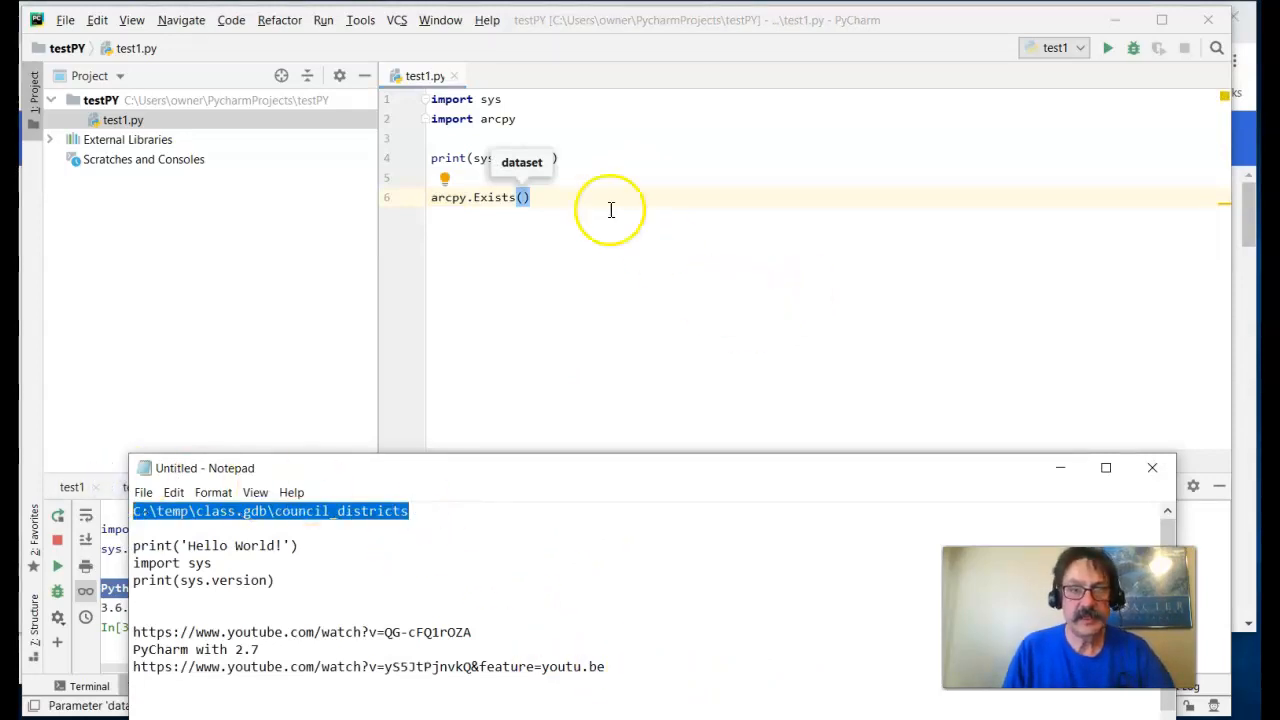
left_click(523, 199)
type("r")
key("Return")
key("BackSpace")
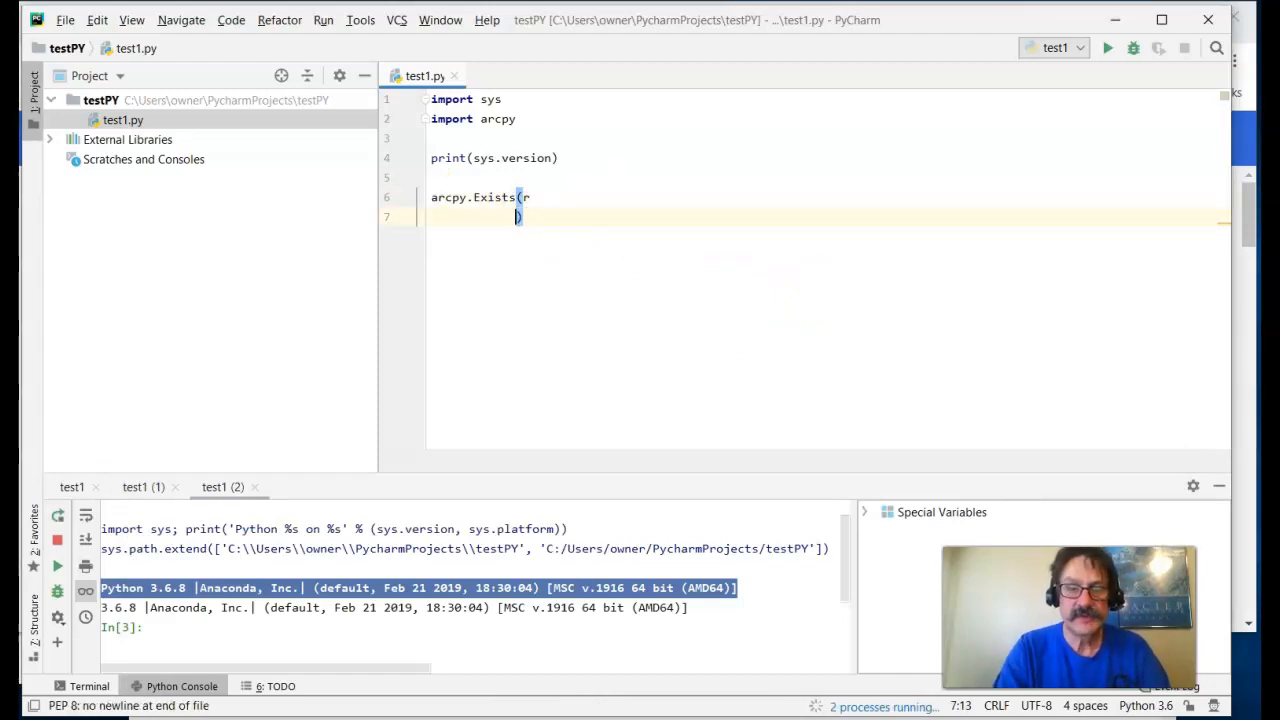
key("BackSpace")
key("BackSpace")
key("BackSpace")
key("BackSpace")
key("BackSpace")
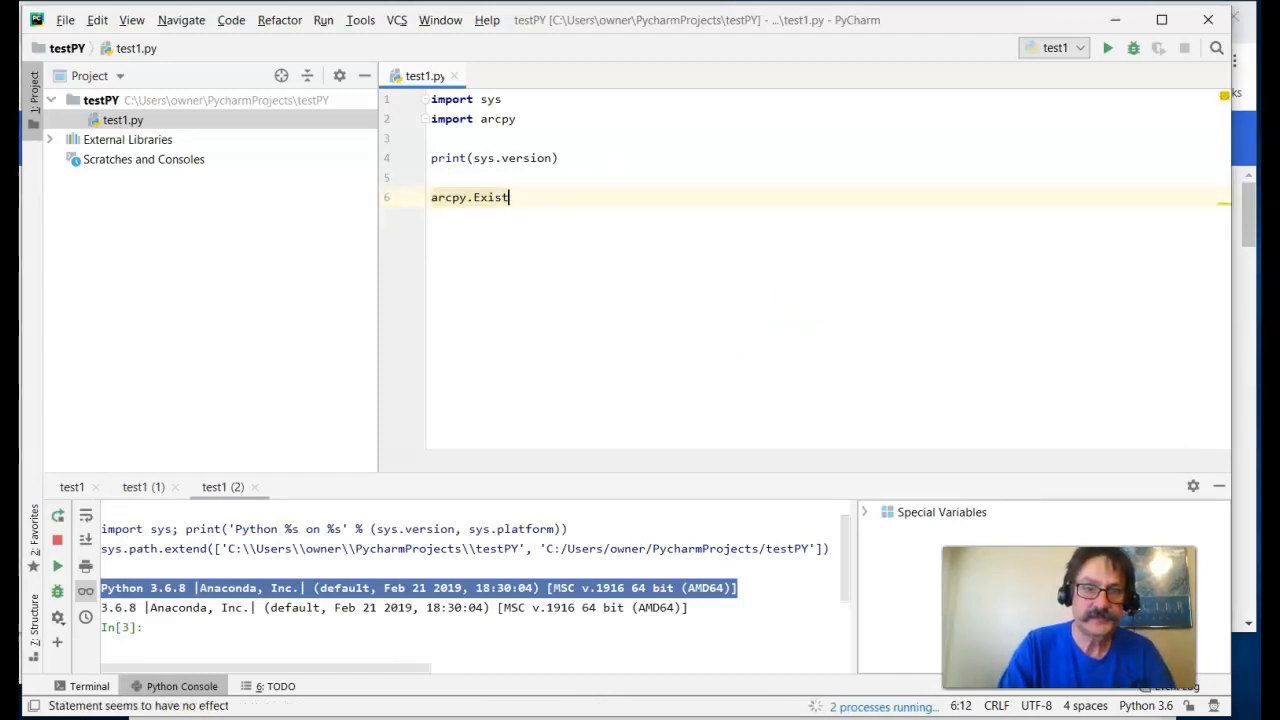
Complete the call as arcpy.Exists('C:\temp\class.gdb\council_districts') using the copied dataset path in single quotes.
type("'")
key("ctrl+v")
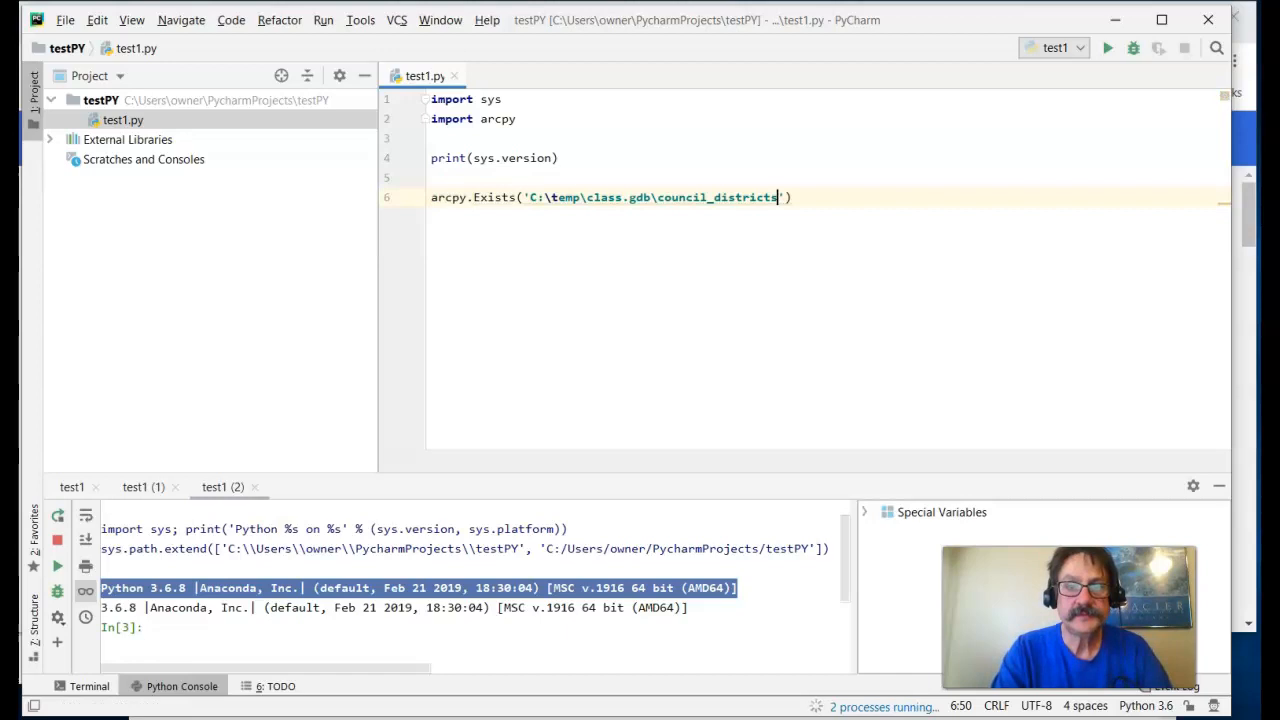
double_click(909, 204)
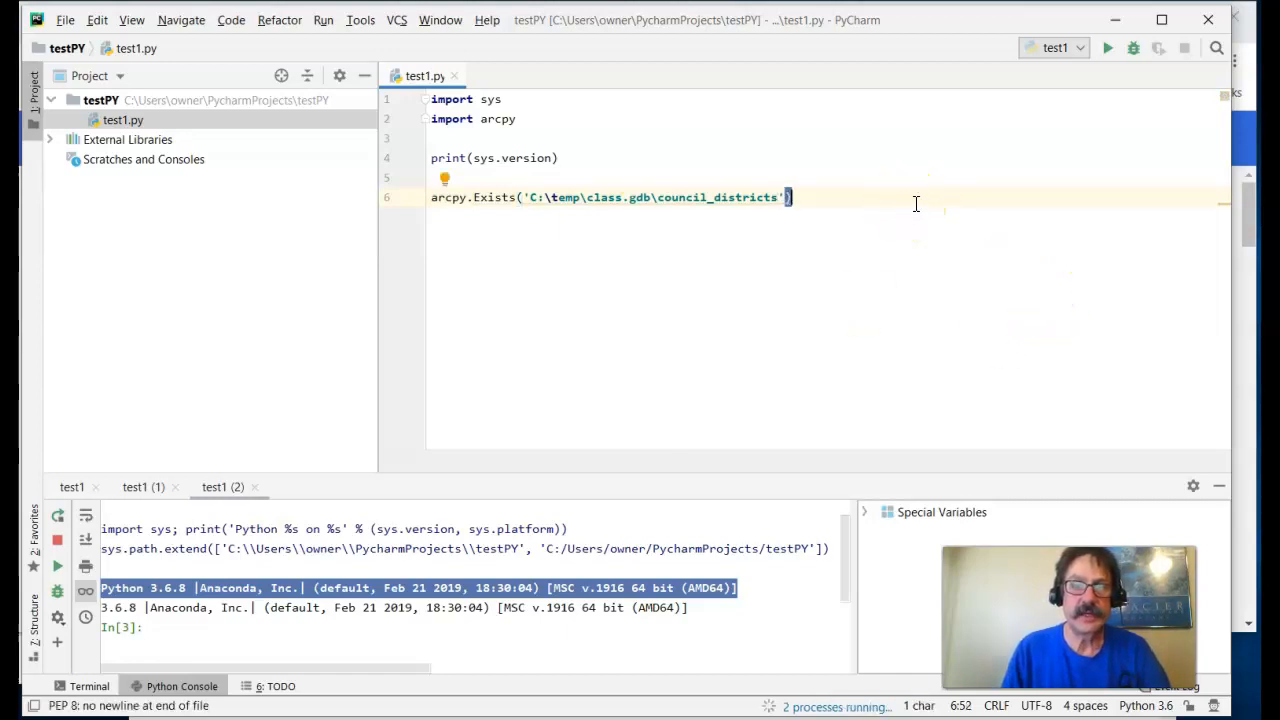
Highlight the \t escape sequence in the dataset path and make the path a raw string with an r prefix.
double_click(548, 197)
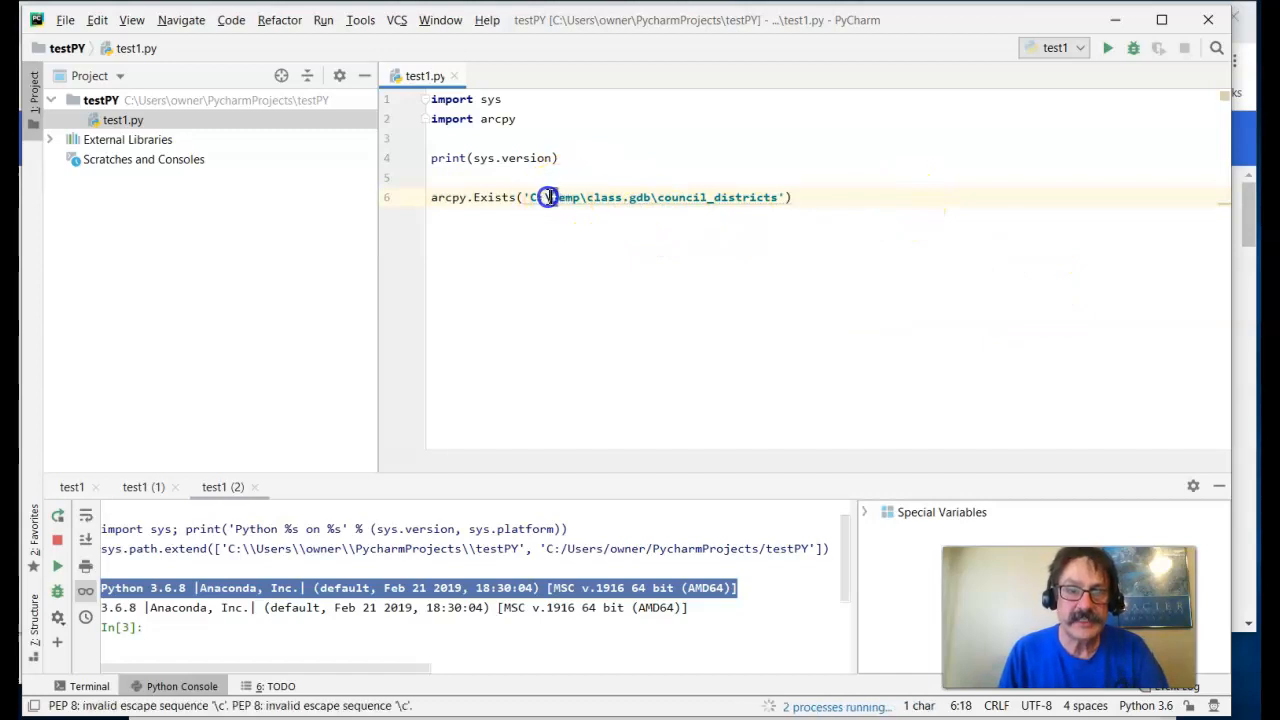
left_click(894, 201)
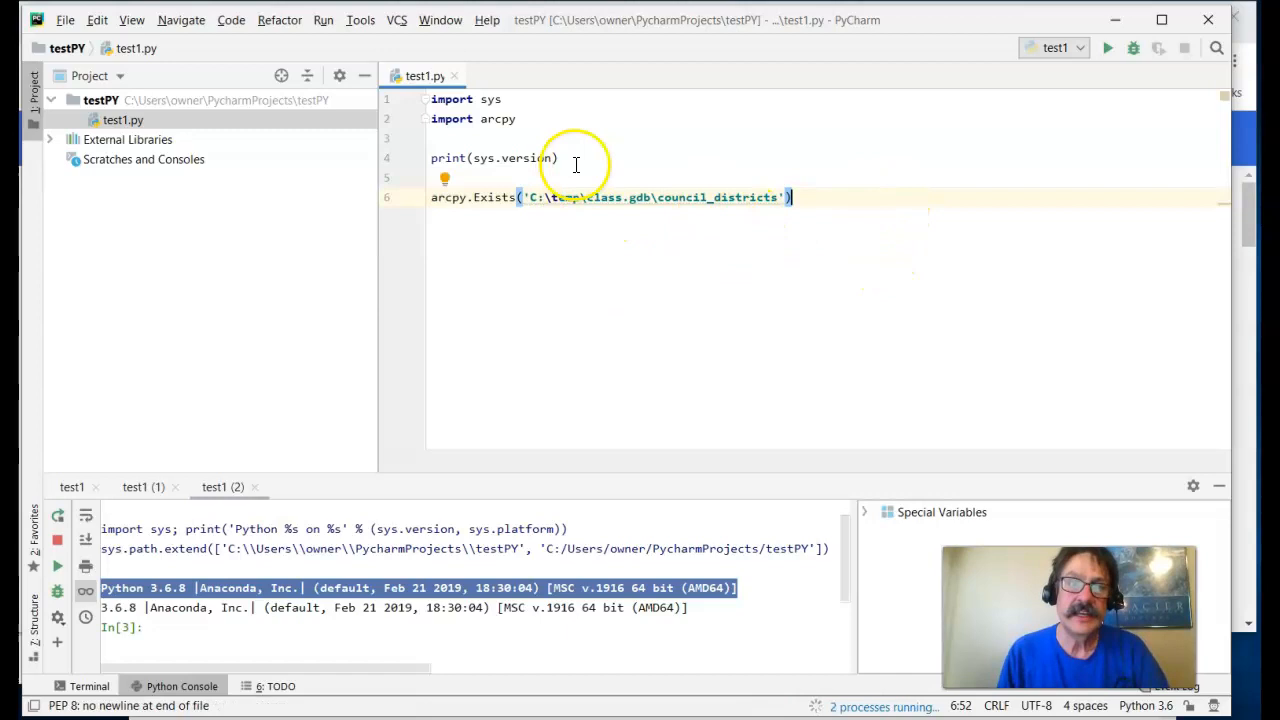
double_click(547, 197)
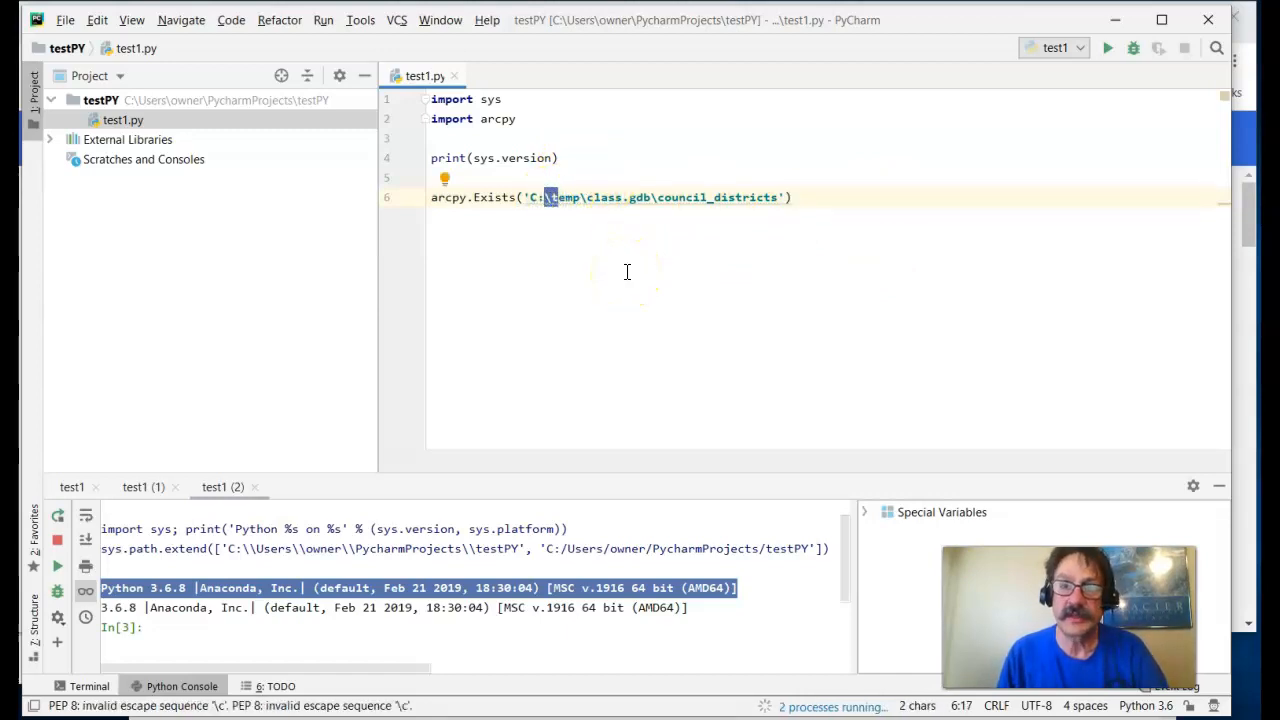
left_click(524, 196)
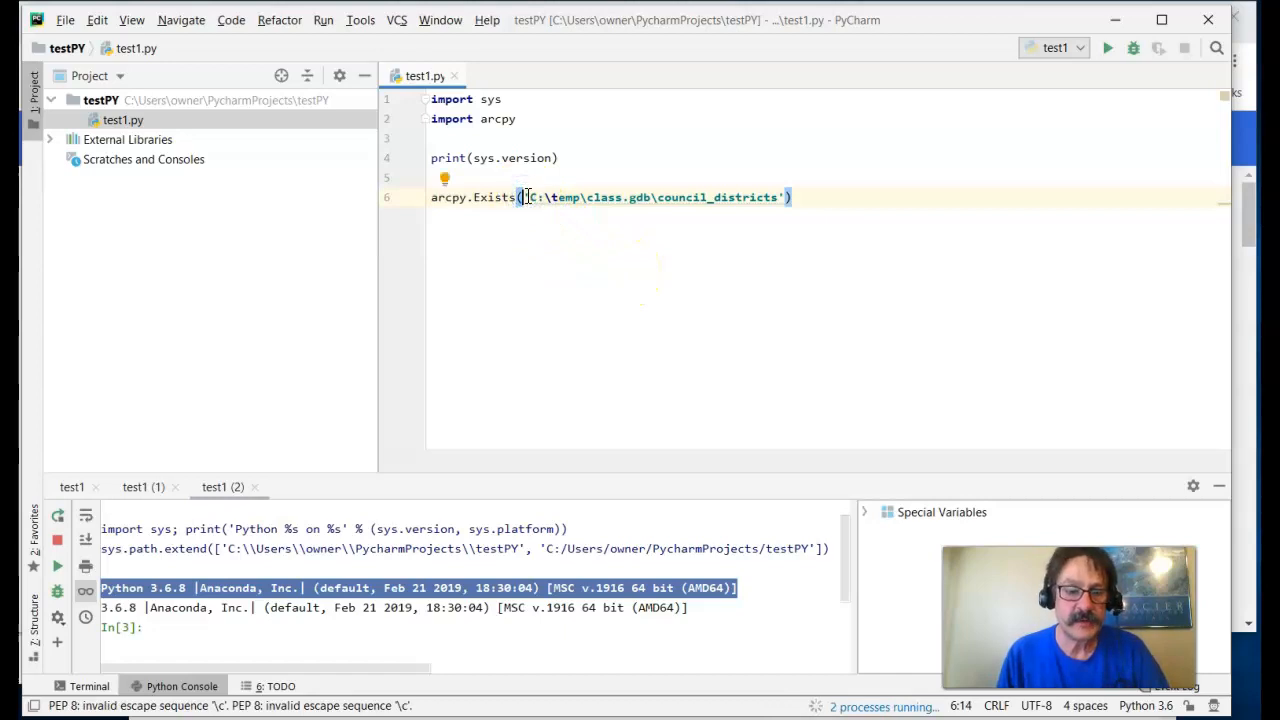
type("r")
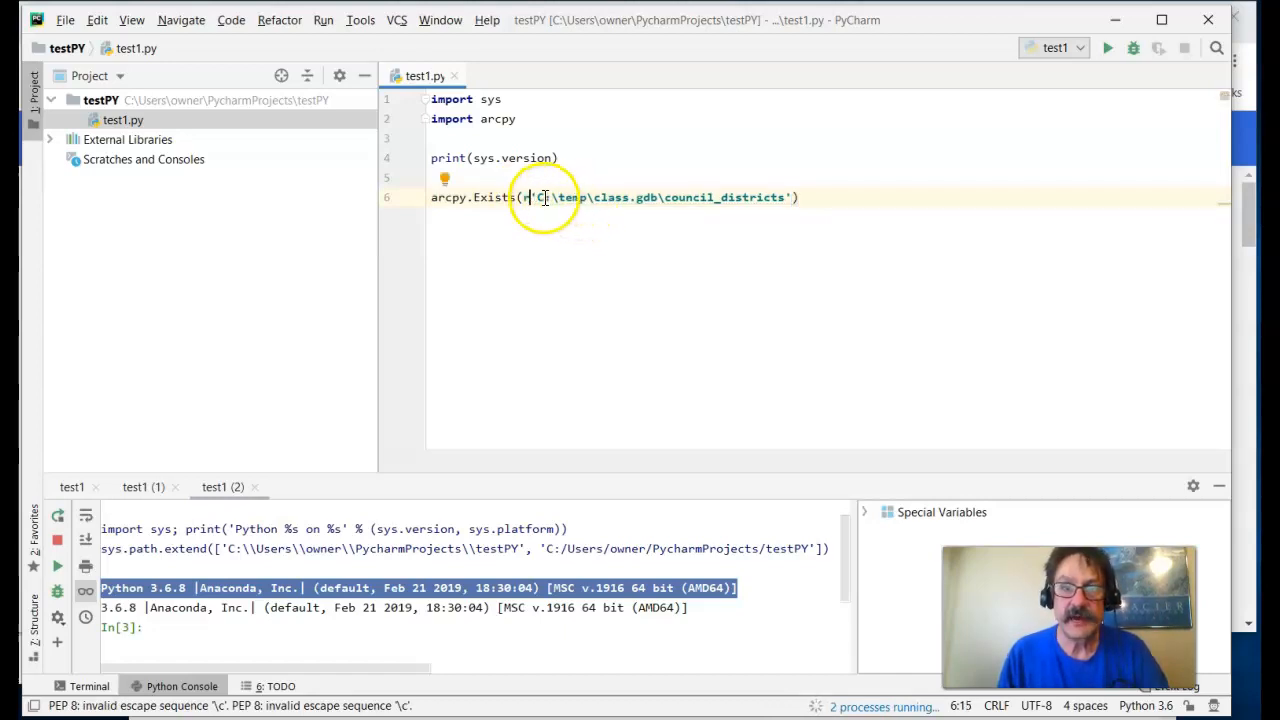
Wrap the arcpy.Exists call for the council_districts dataset in a print() statement.
left_click(835, 198)
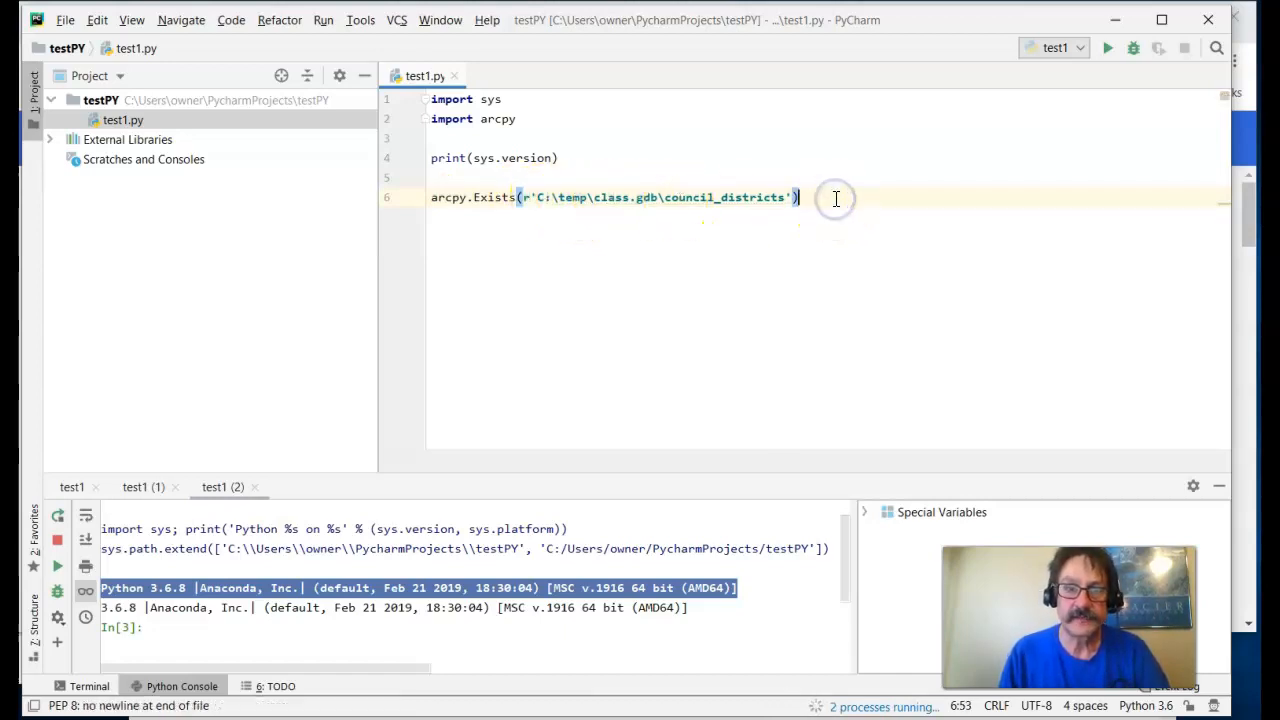
left_click(431, 197)
type("P")
key("BackSpace")
type("print(")
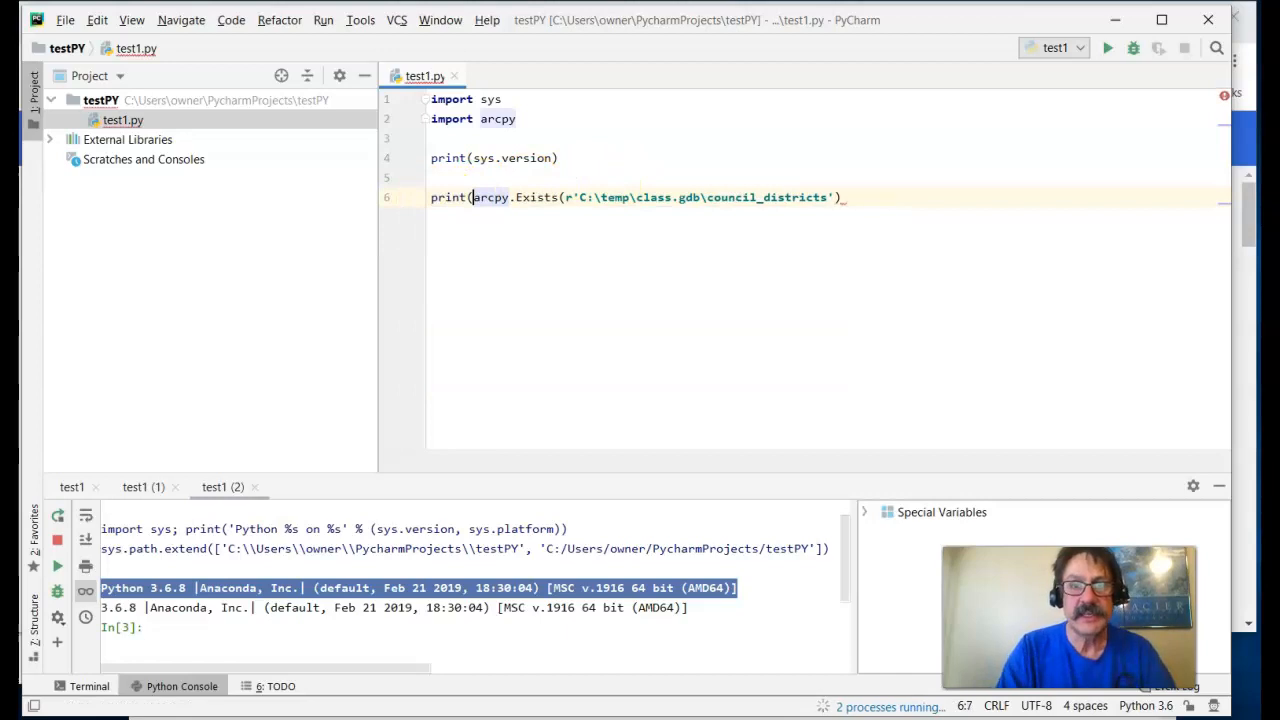
left_click(880, 197)
type(")")
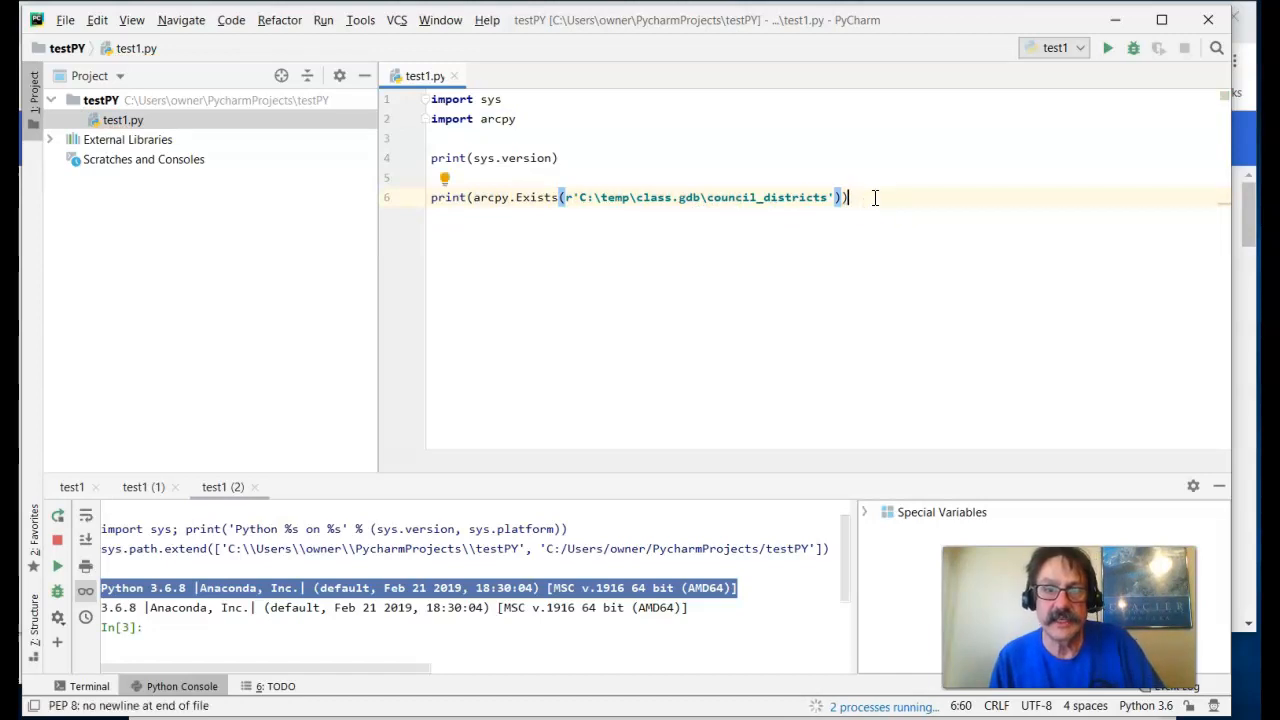
Check that the opening parentheses of the print and Exists calls each have a matching closing parenthesis.
left_click(470, 197)
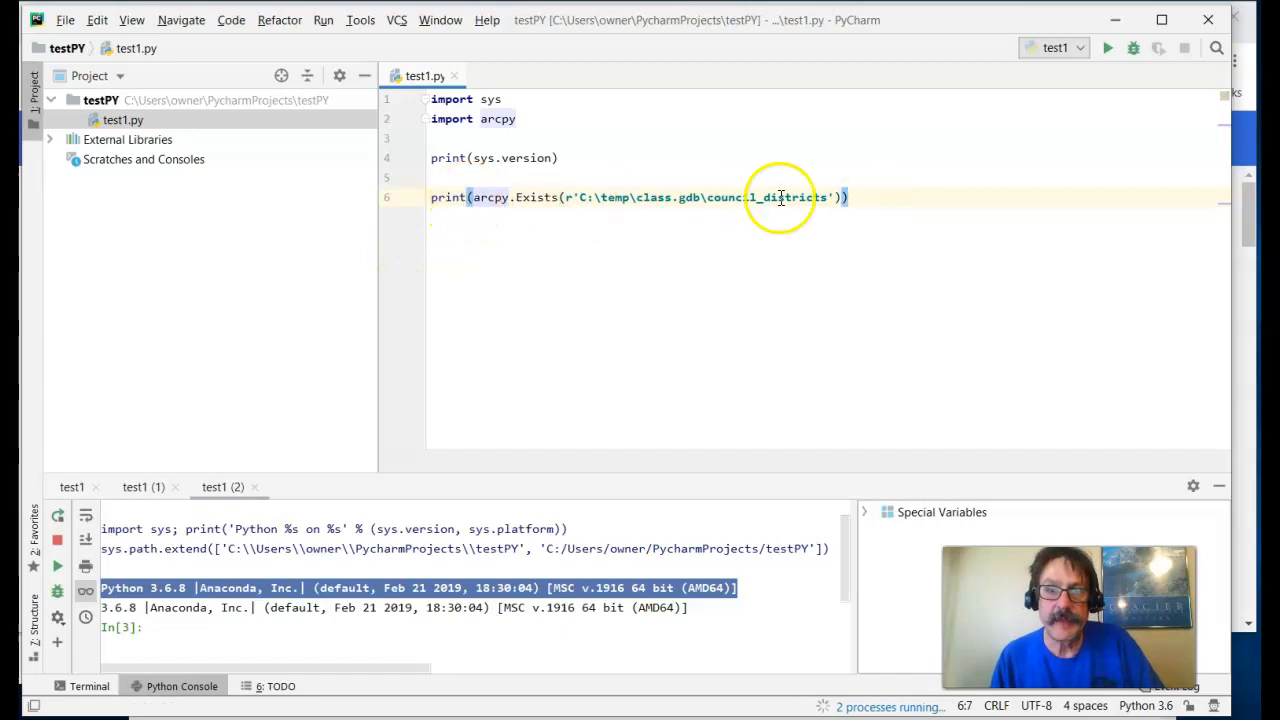
left_click(564, 197)
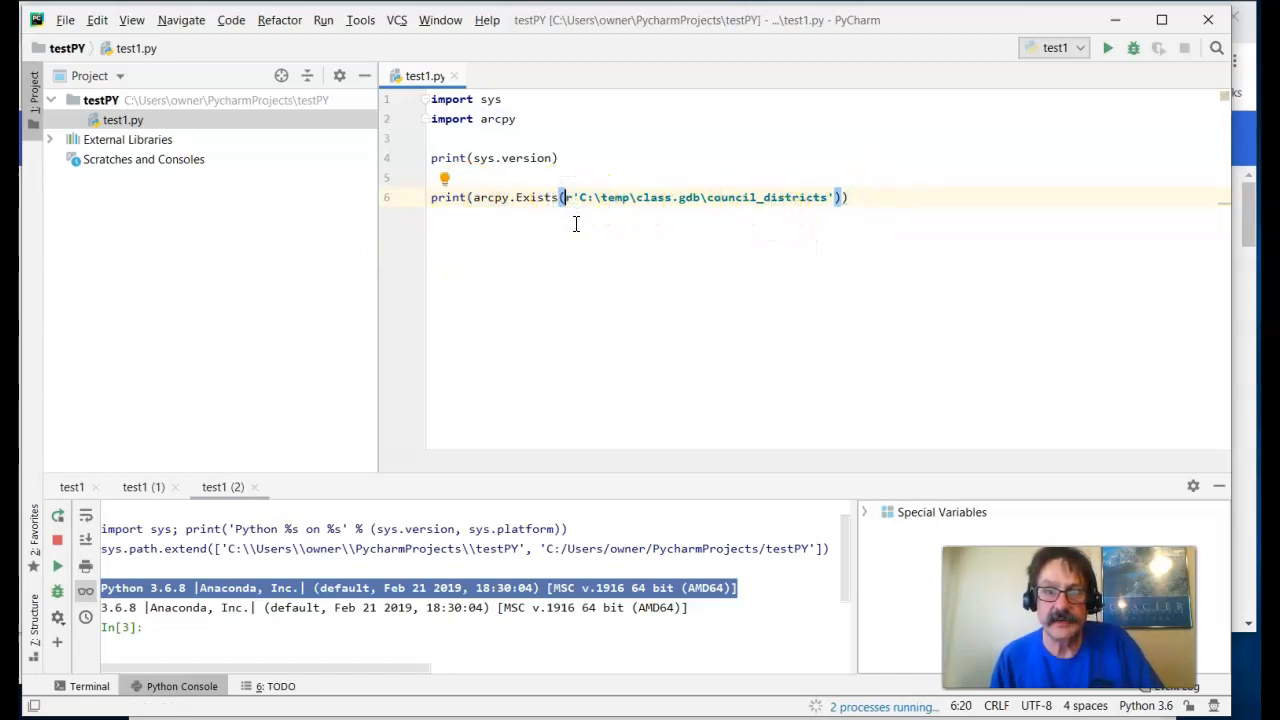
left_click(887, 192)
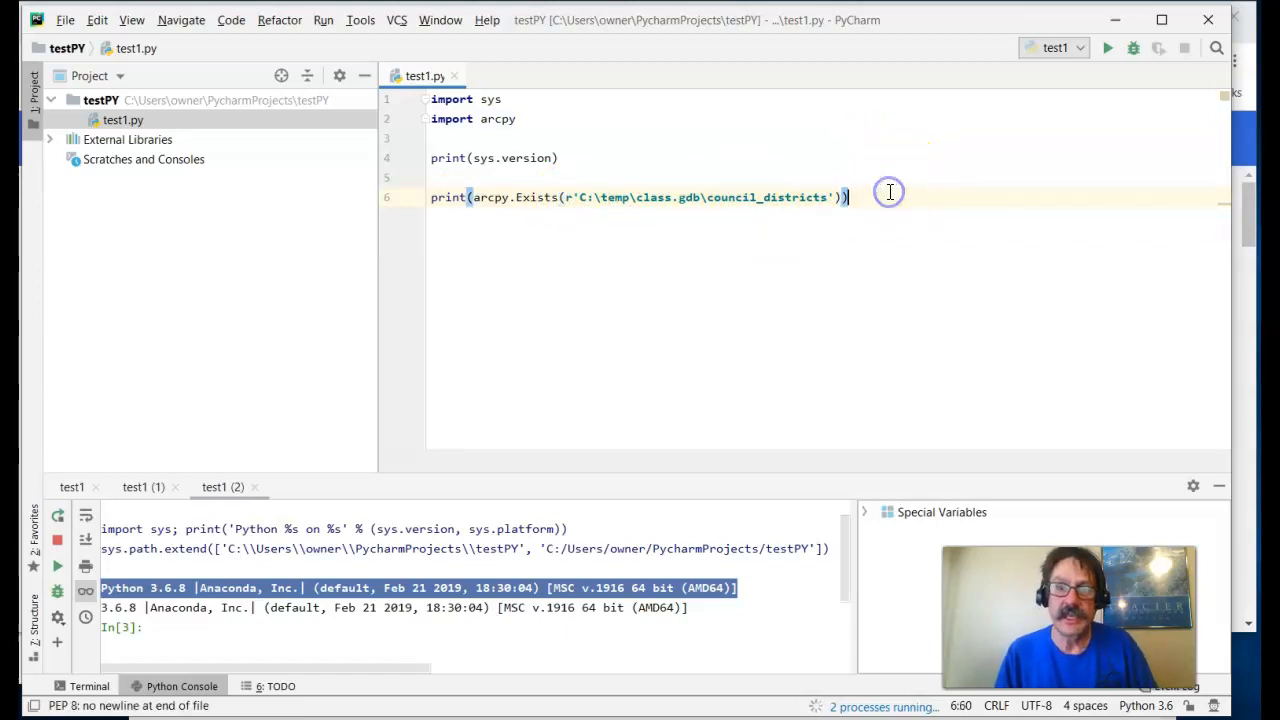
Add a surplus closing parenthesis at the end of the arcpy.Exists print line, and remove it again.
type(")")
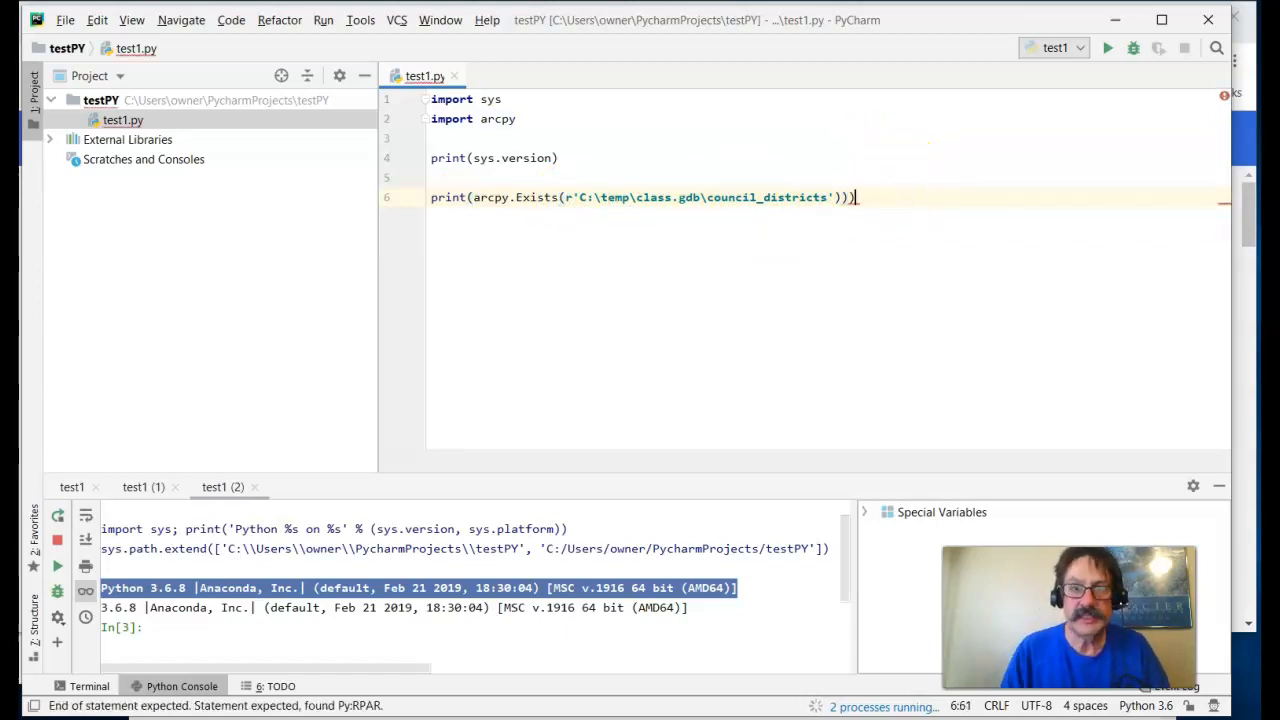
left_click(856, 195)
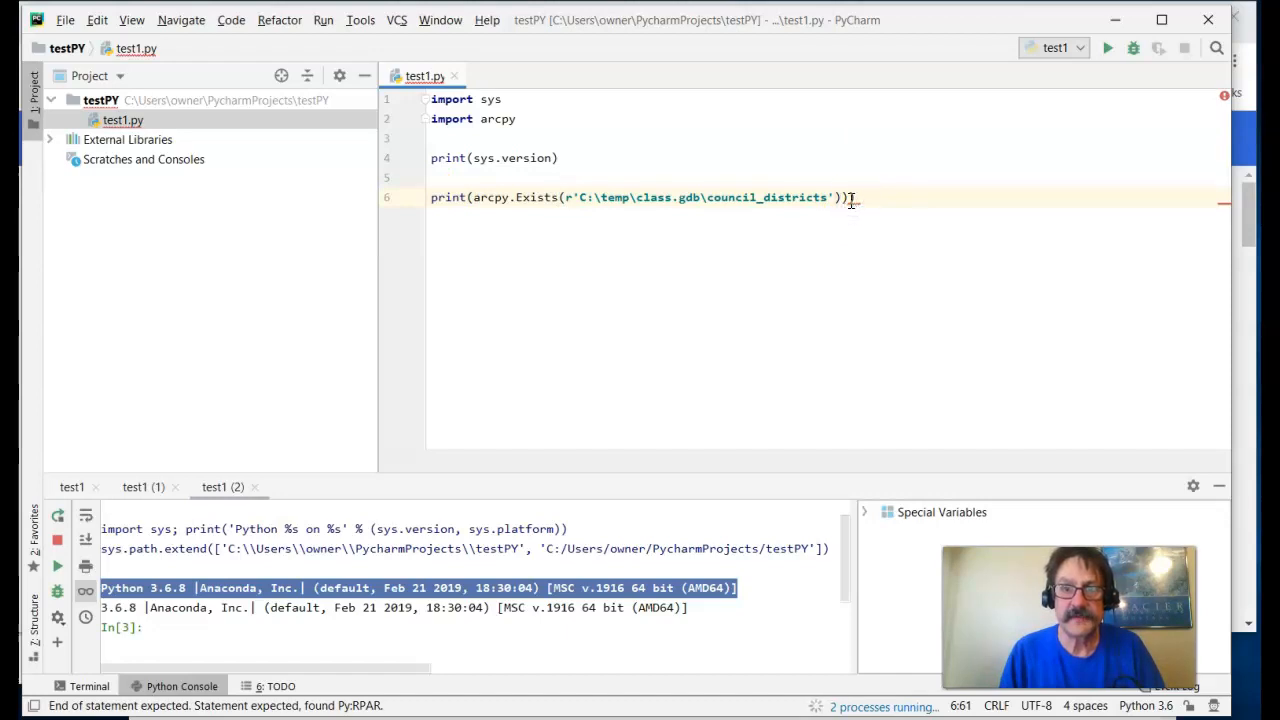
left_click(852, 198)
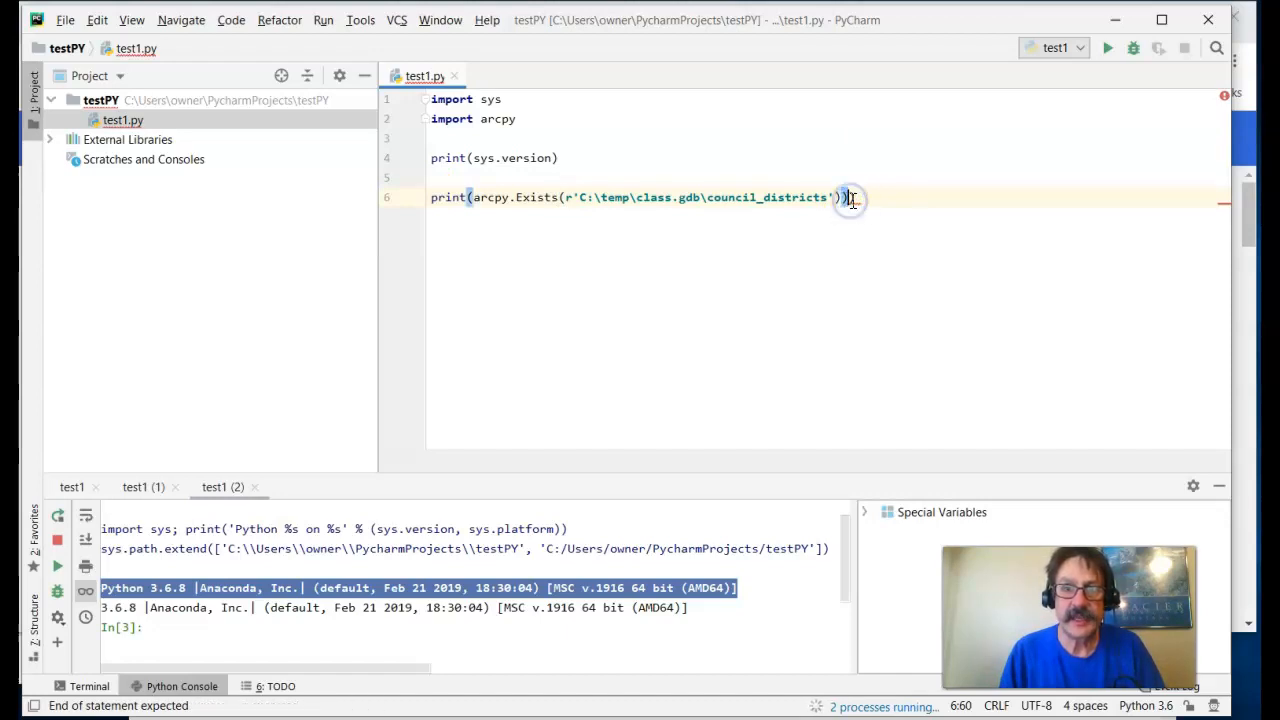
left_click_drag(851, 198, 849, 197)
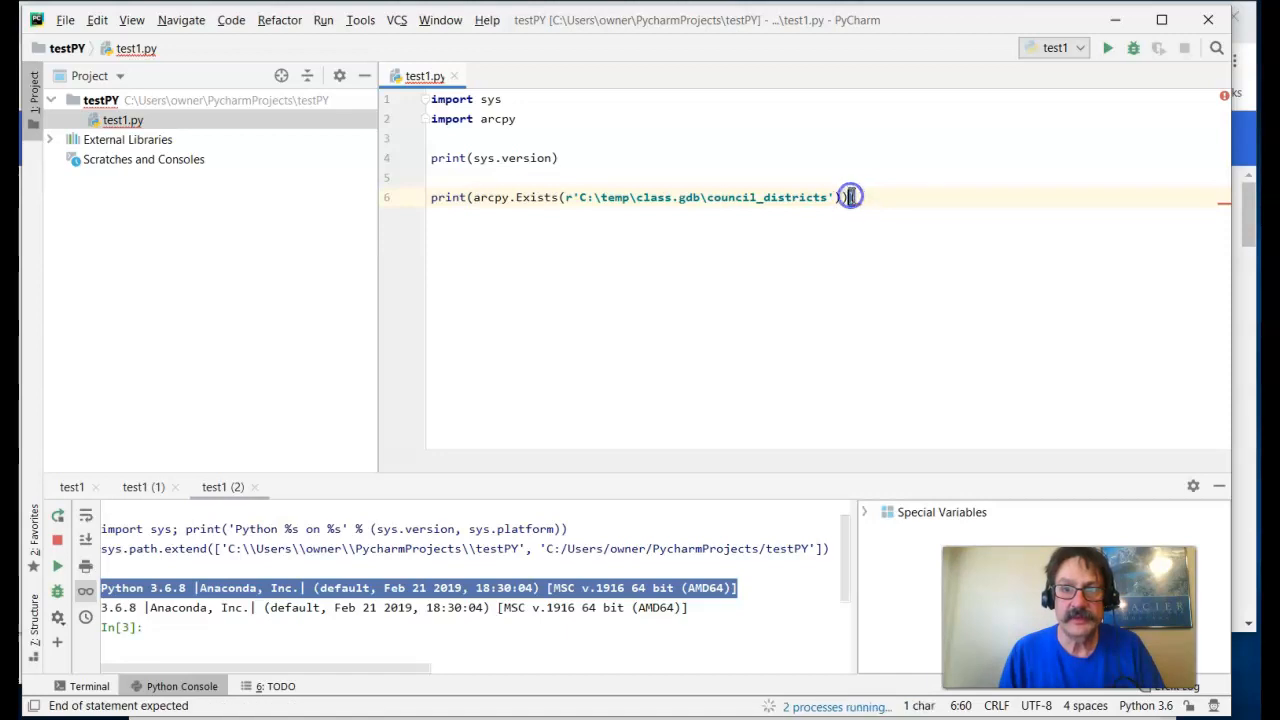
key("Delete")
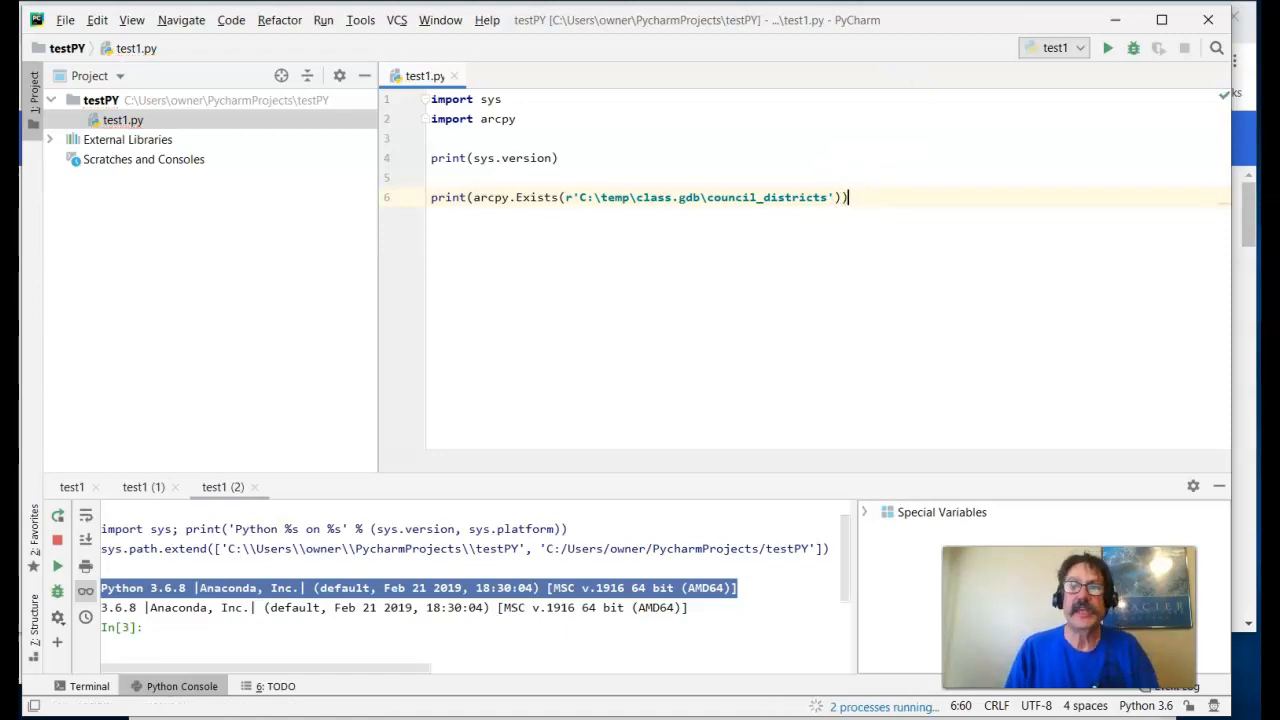
Run the test1 script with the added dataset existence check.
left_click(1109, 52)
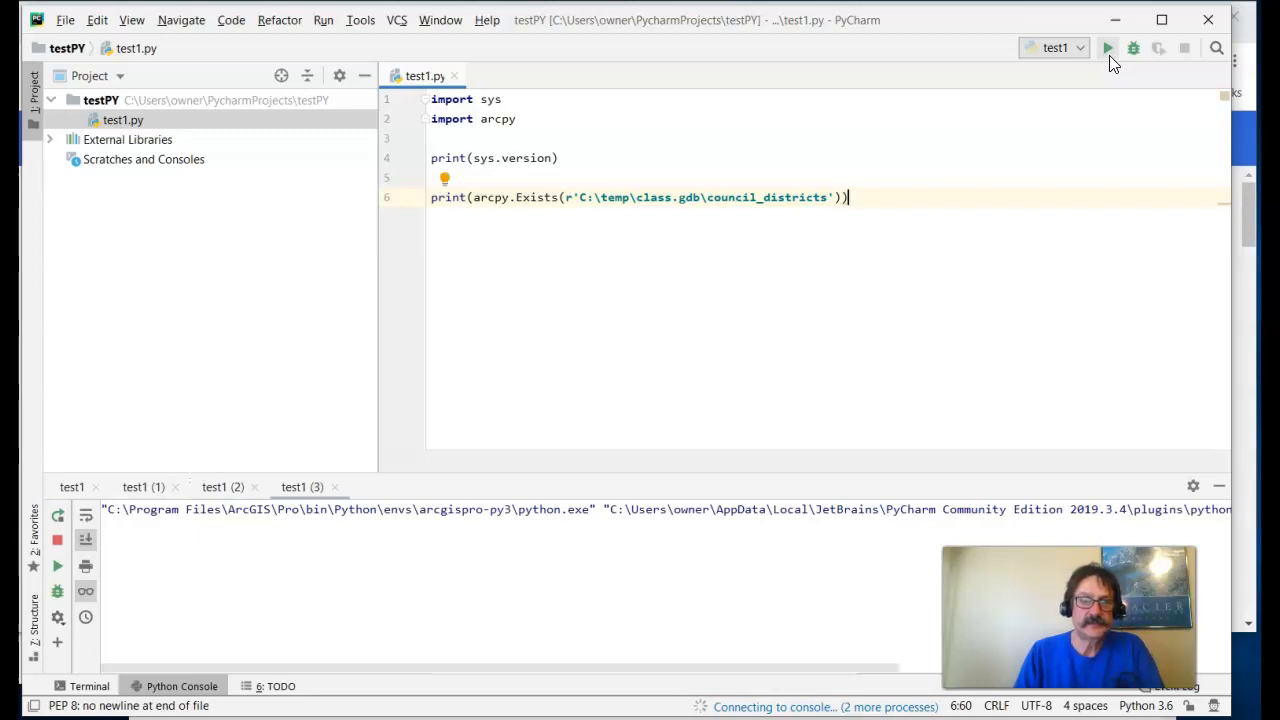
left_click(1109, 52)
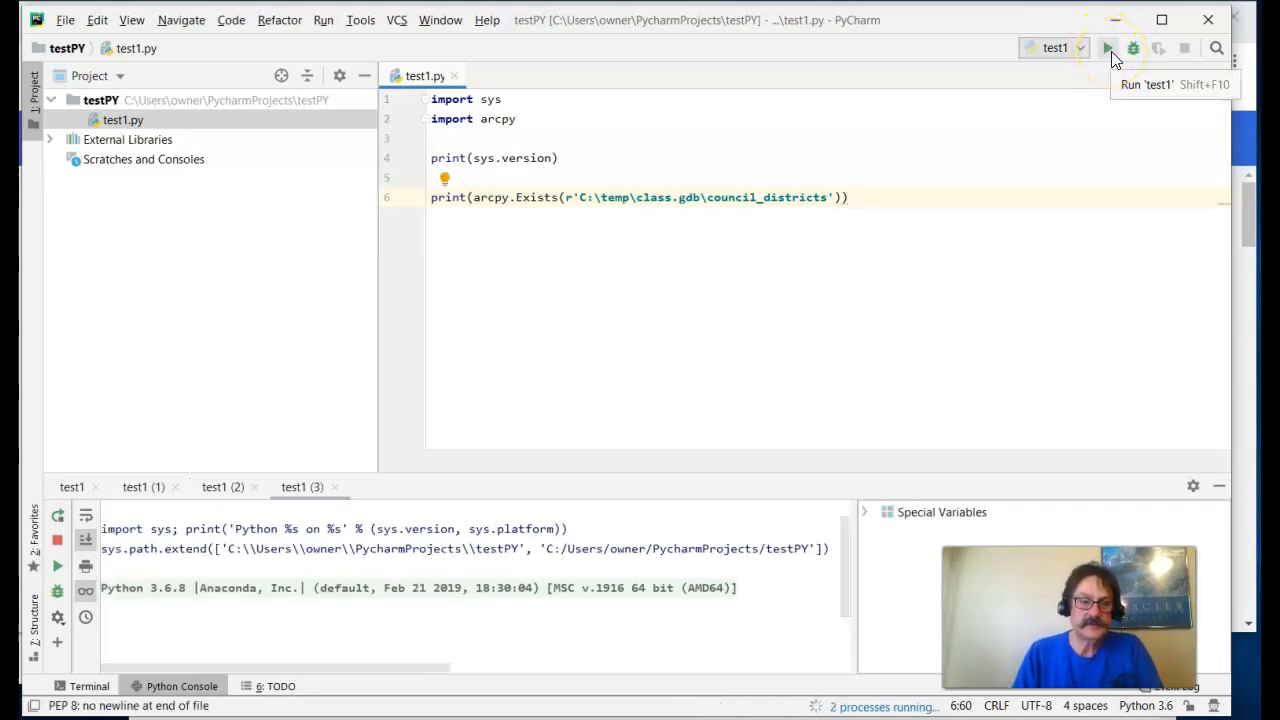
left_click(1111, 51)
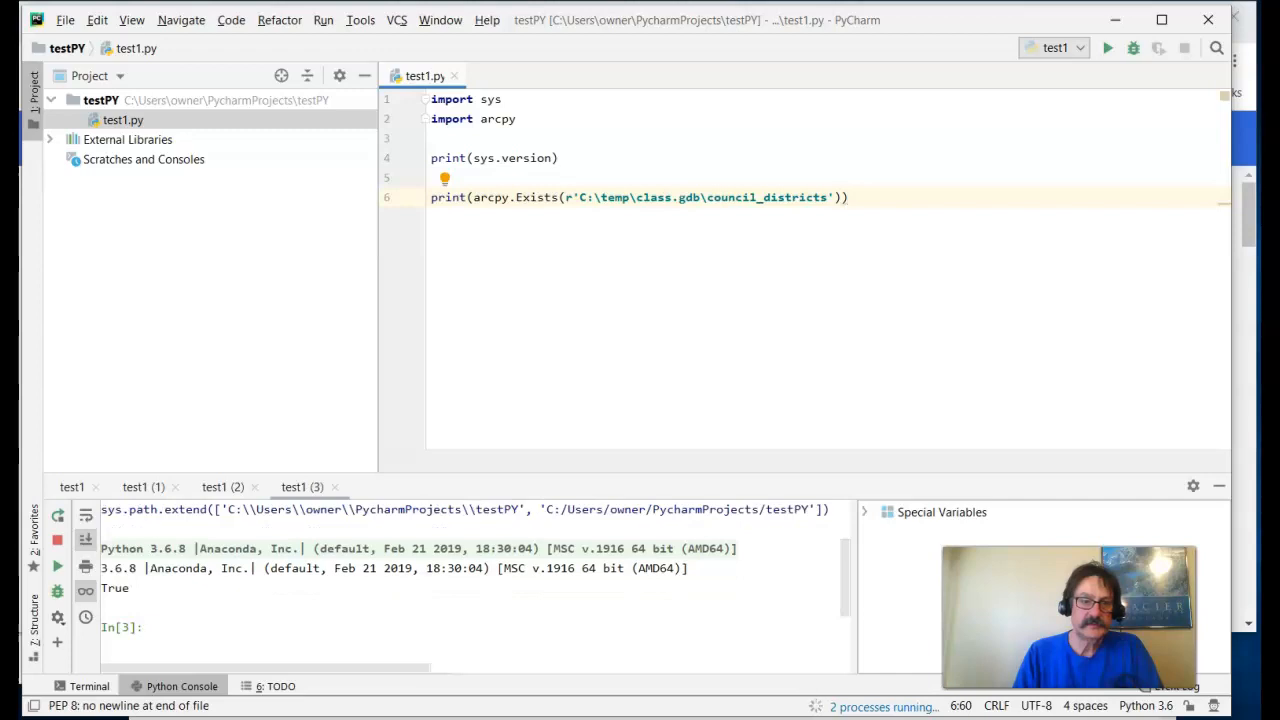
Highlight the output of each print statement in the console, first the sys.version line, and compare it with the code.
left_click_drag(686, 568, 100, 566)
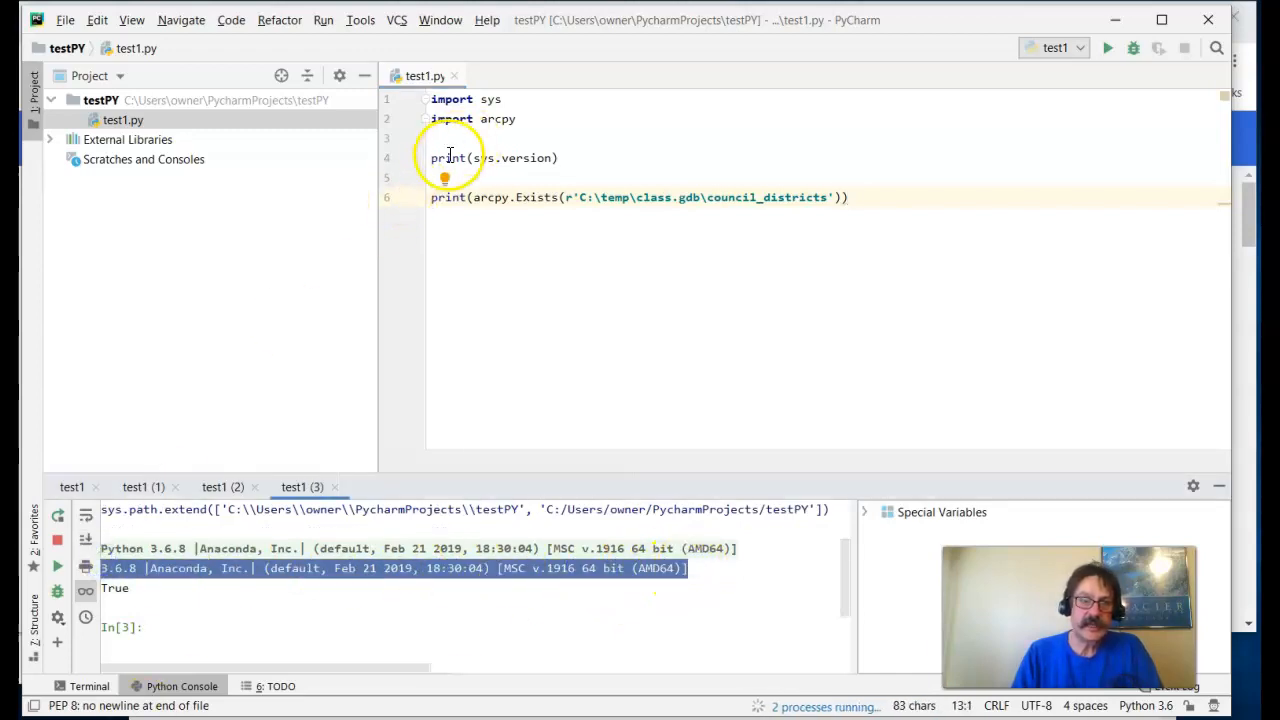
left_click_drag(140, 590, 98, 594)
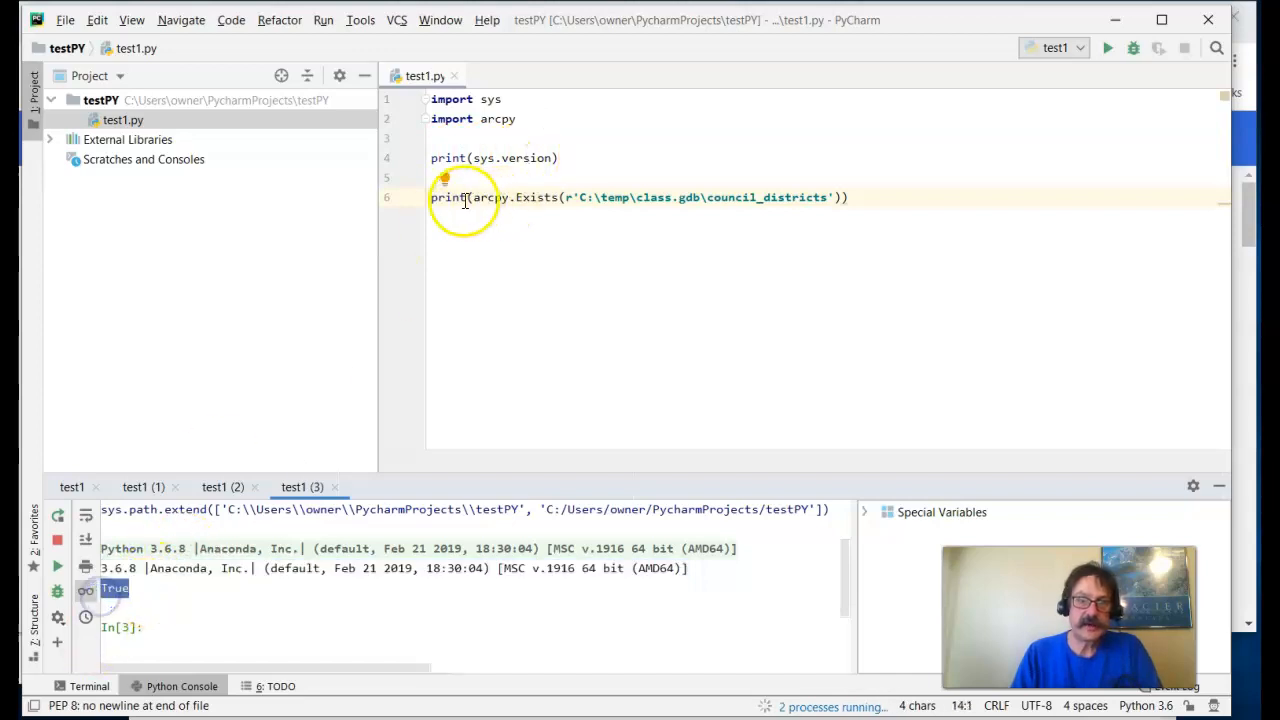
left_click(151, 591)
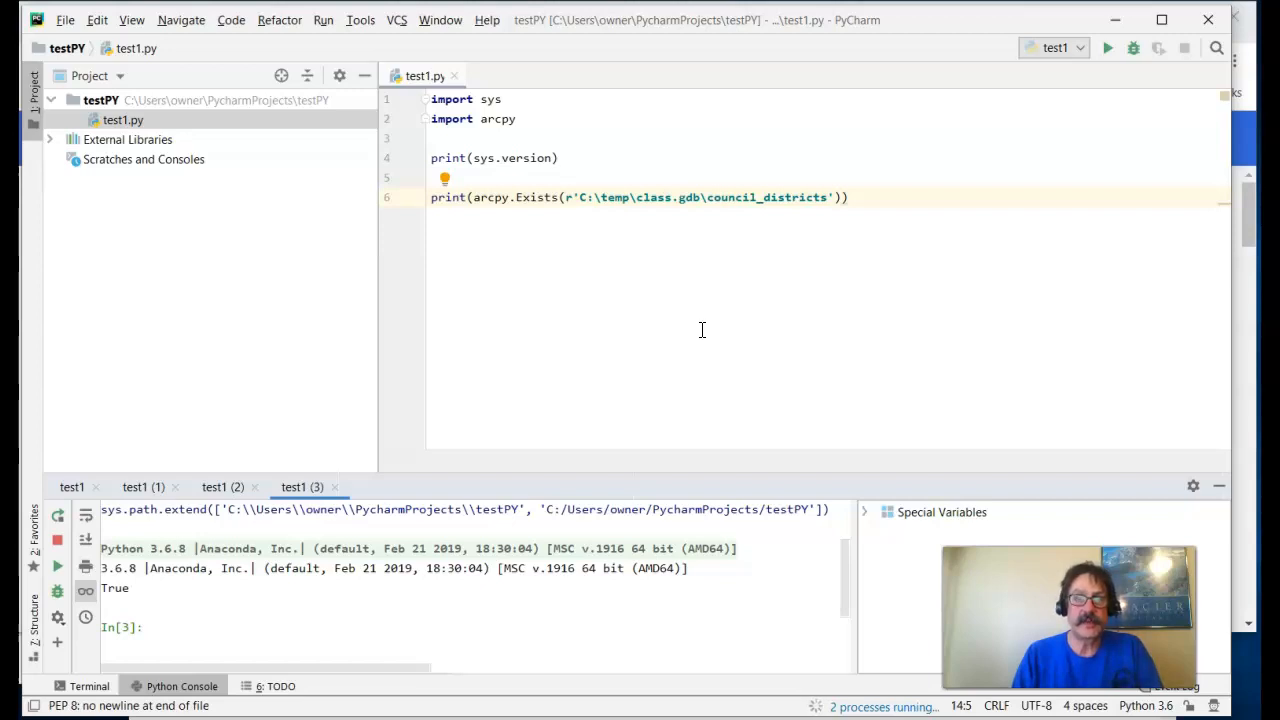
Narrow the project tree to give the code editor more width.
left_click_drag(917, 229, 431, 205)
left_click(586, 317)
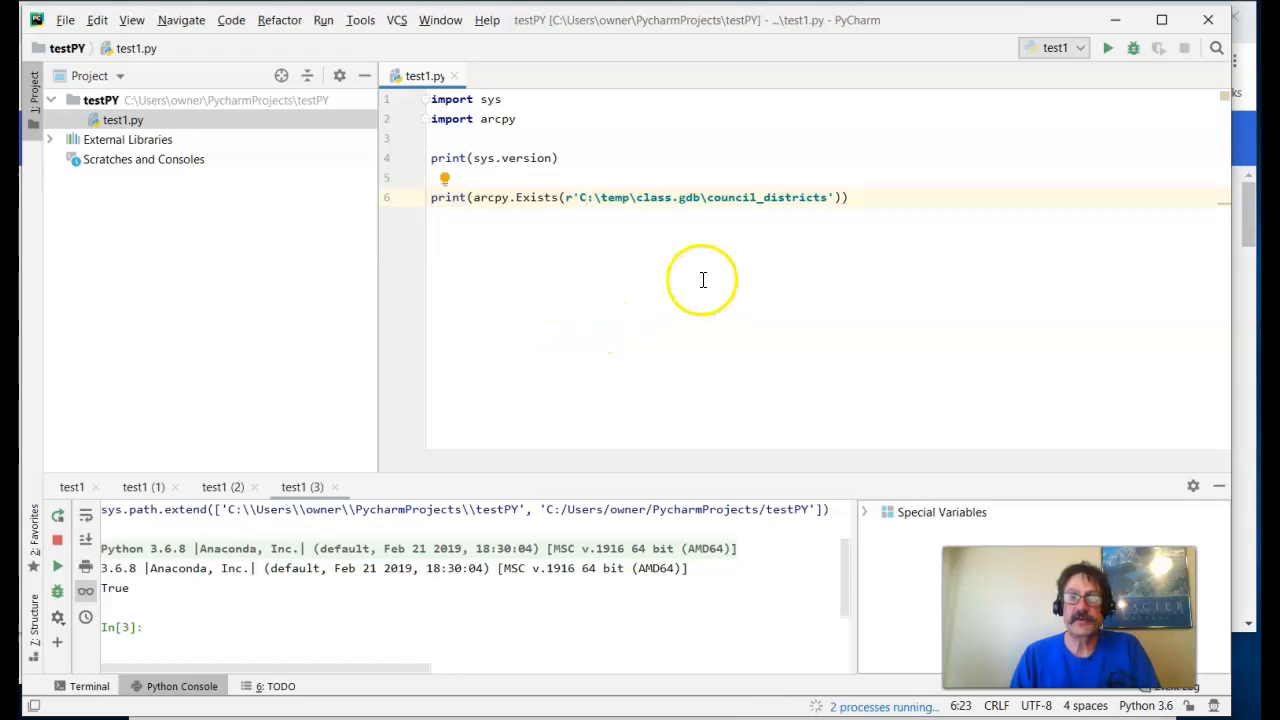
left_click_drag(376, 286, 254, 286)
left_click(410, 326)
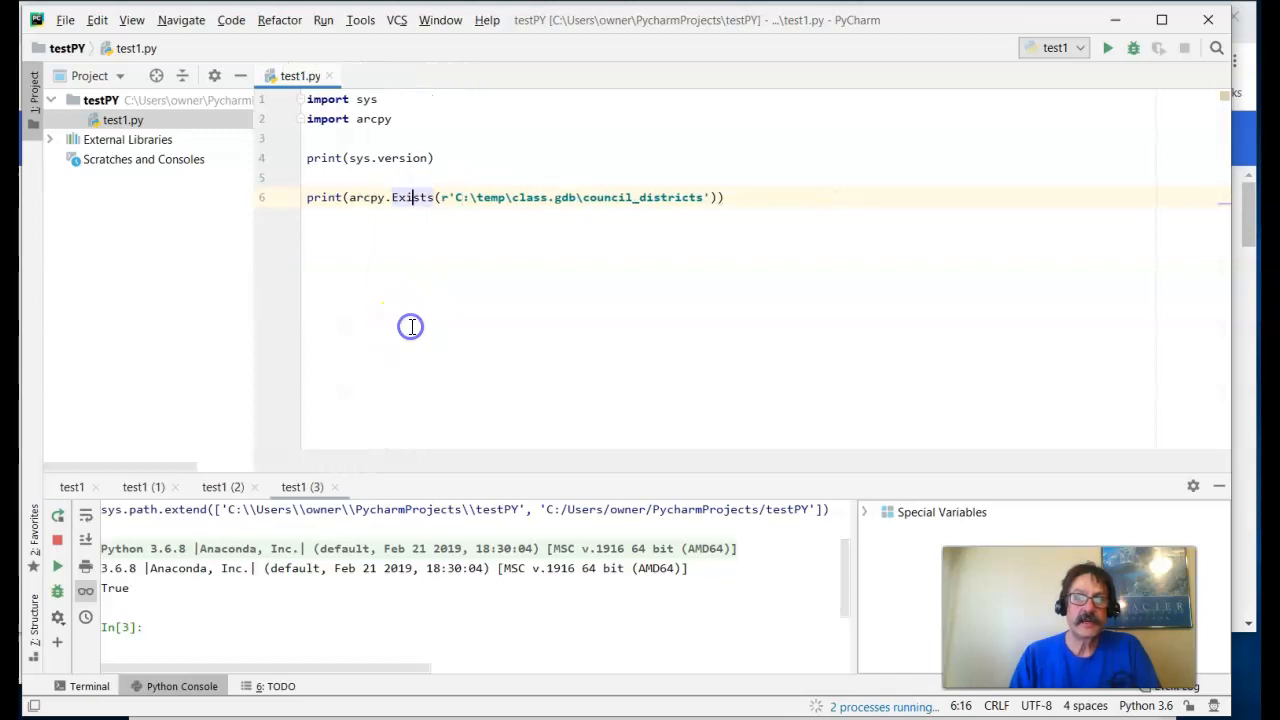